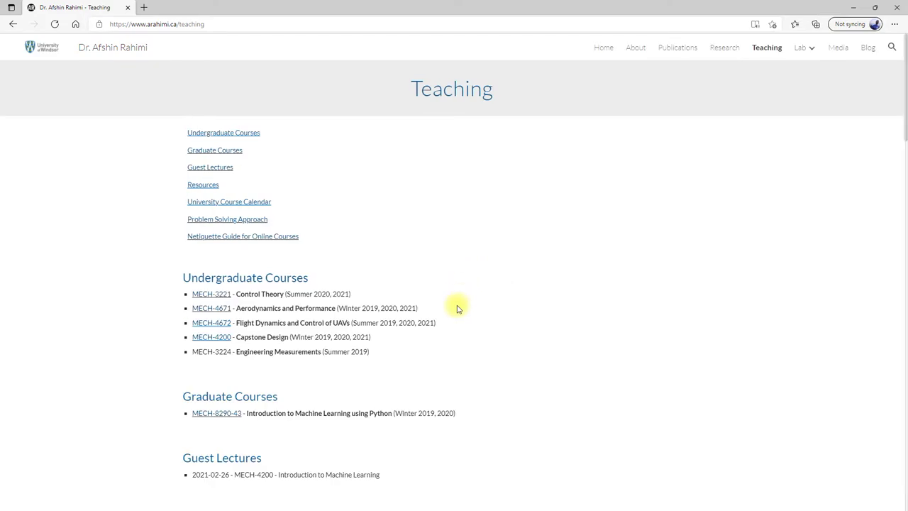
Open the MECH-4671 course page and follow the GitHub link for Aero Console in its software list.
click(218, 310)
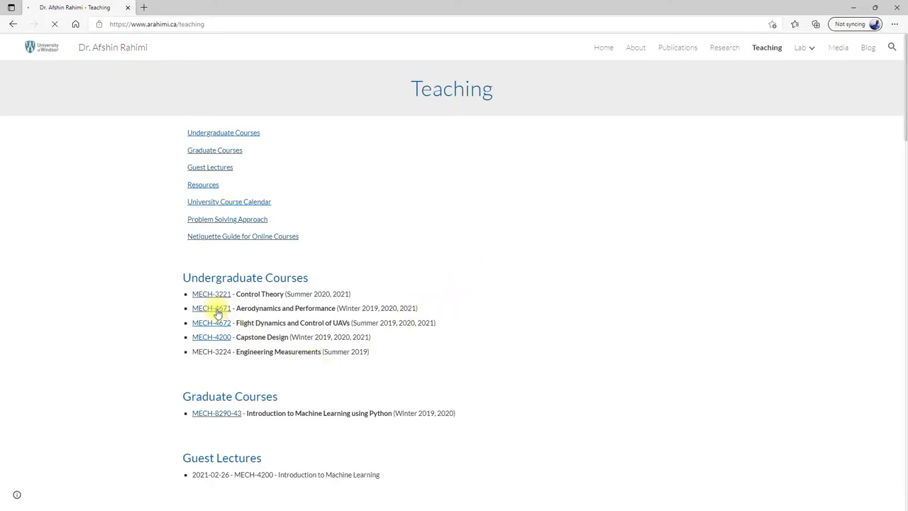
scroll(341, 327, down, 3)
scroll(341, 328, down, 3)
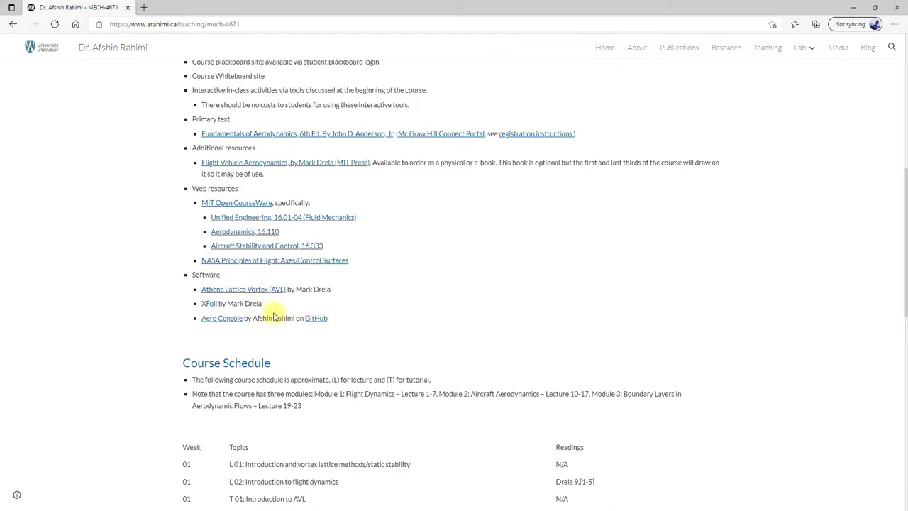
click(316, 318)
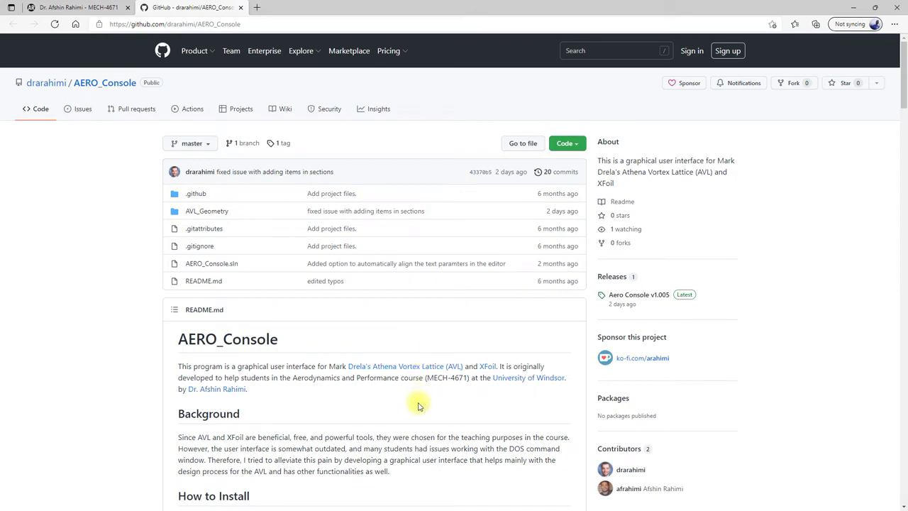
Read the background and installation instructions in the AERO_Console README.
scroll(206, 367, down, 1)
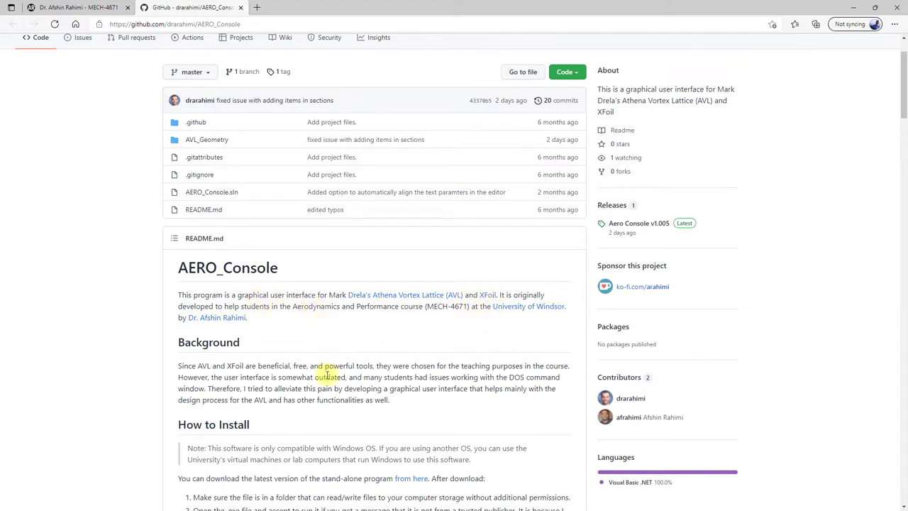
scroll(179, 380, down, 3)
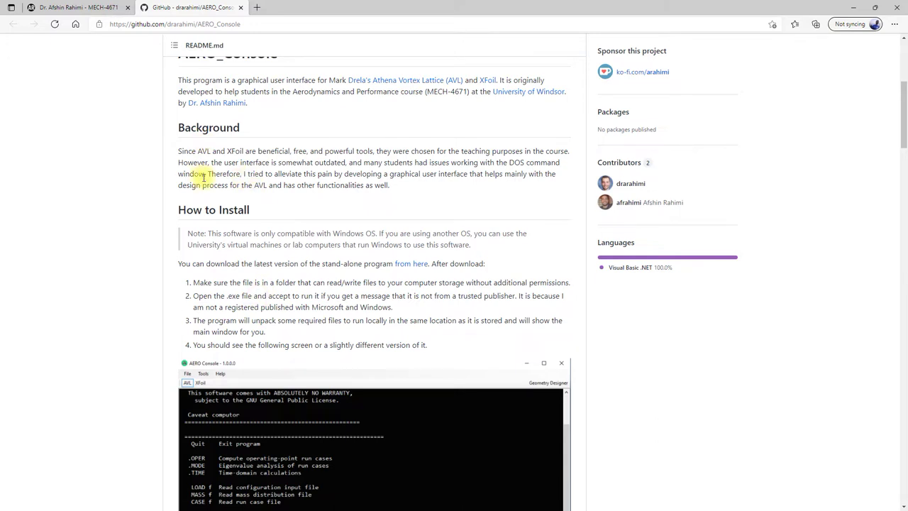
scroll(174, 256, down, 1)
scroll(173, 255, down, 1)
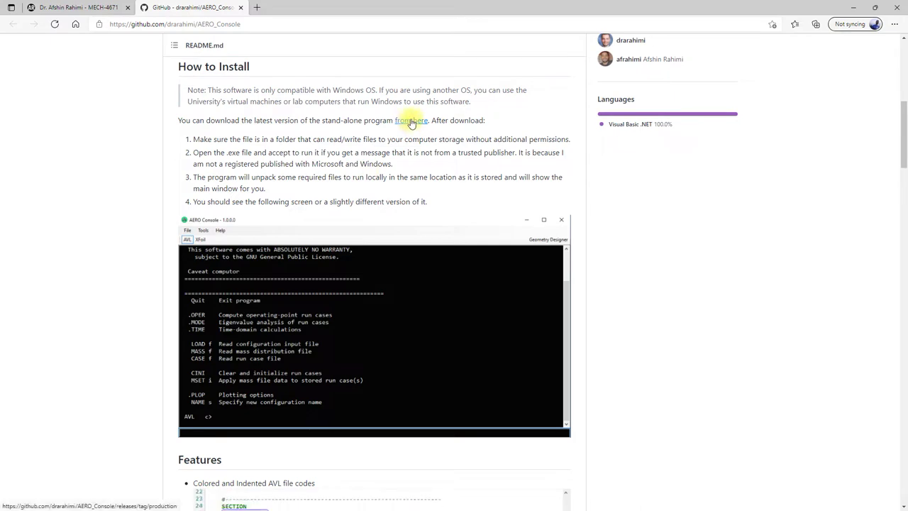
scroll(411, 122, up, 1)
scroll(411, 122, up, 5)
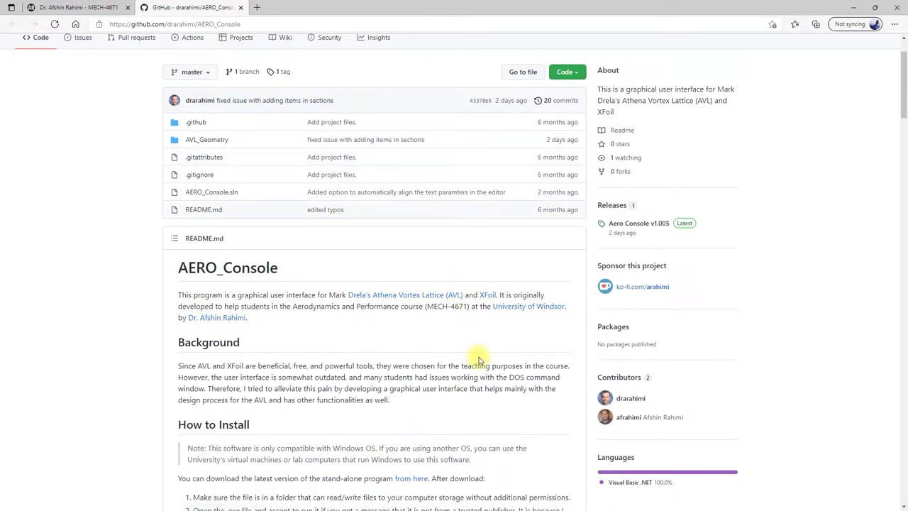
Open the release linked in the How to Install section and download AERO_Console.exe.
scroll(426, 398, down, 2)
click(399, 336)
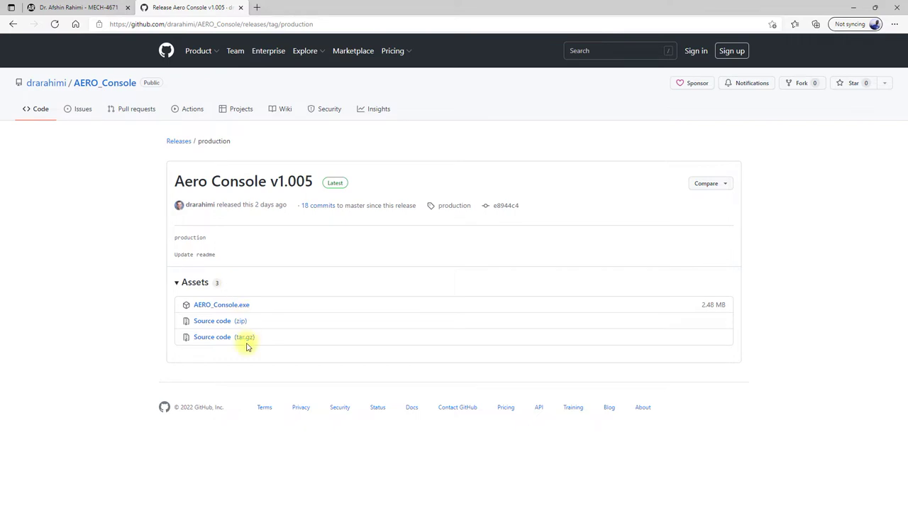
click(211, 309)
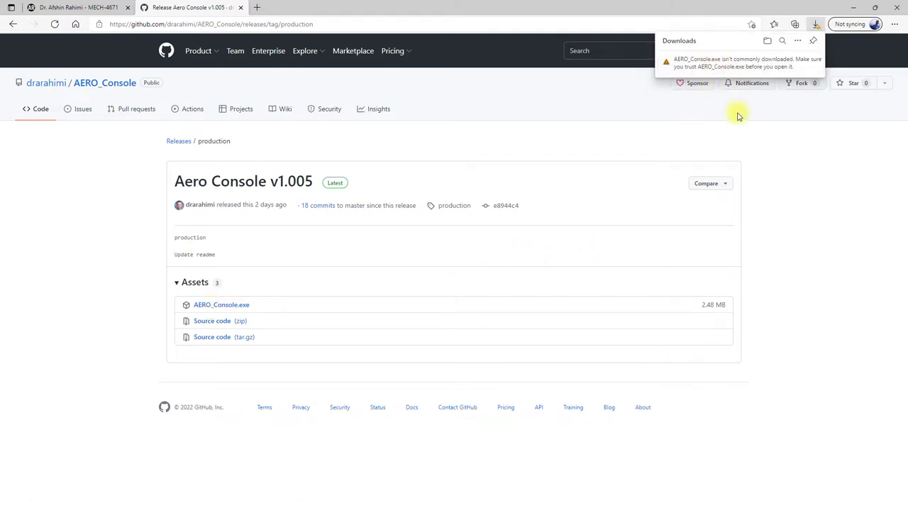
Keep the flagged AERO_Console.exe download anyway despite the browser's safety warning.
mouse_move(732, 64)
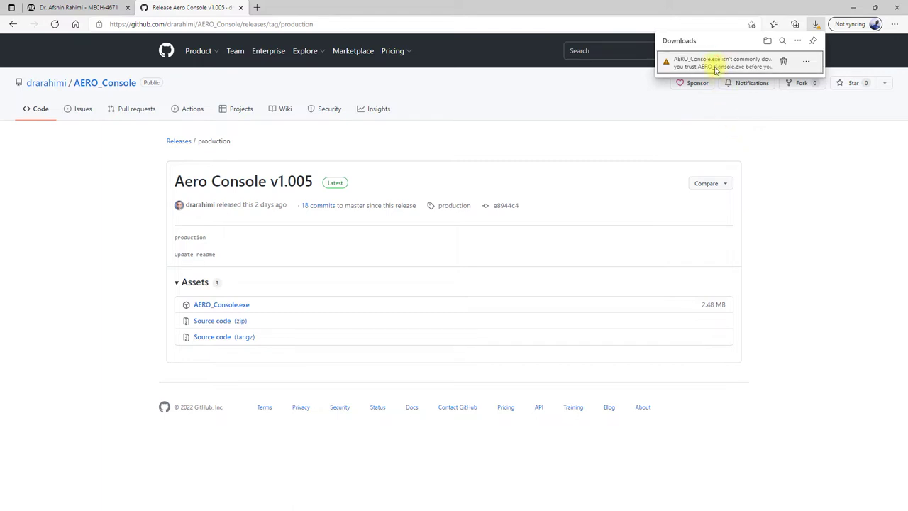
click(805, 61)
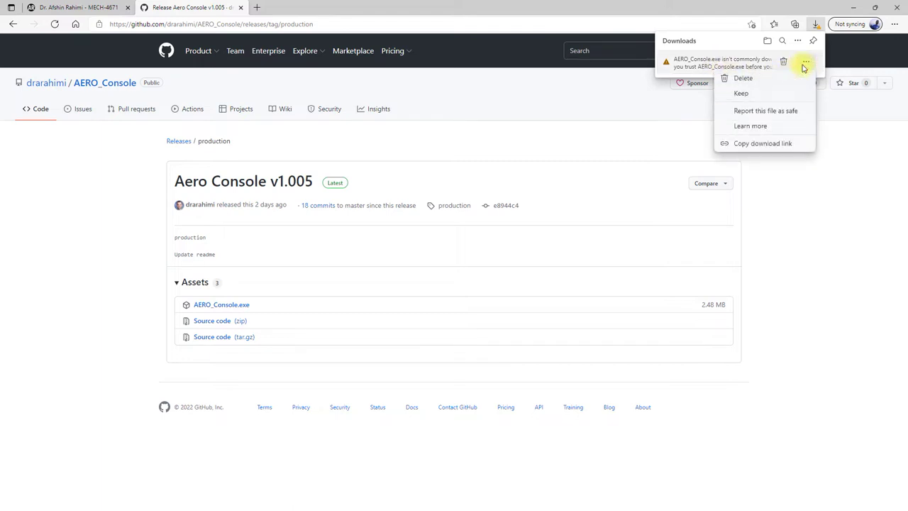
click(740, 95)
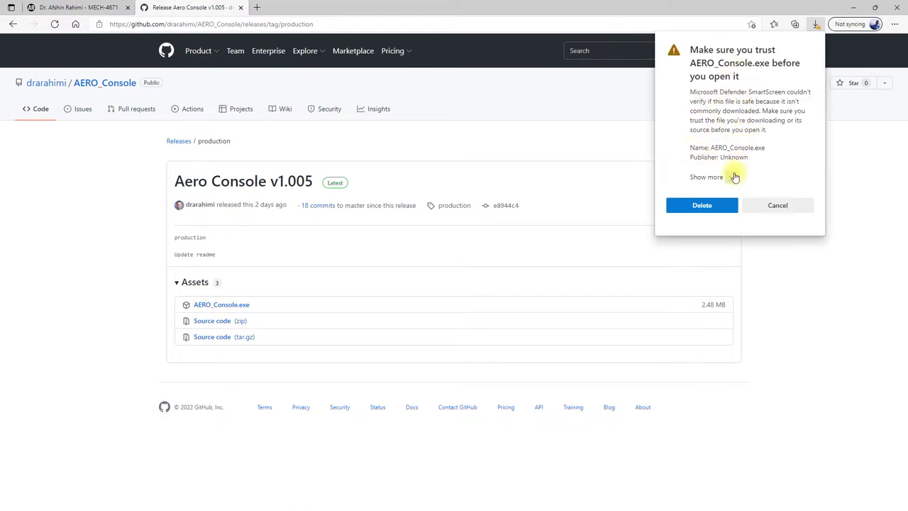
click(735, 176)
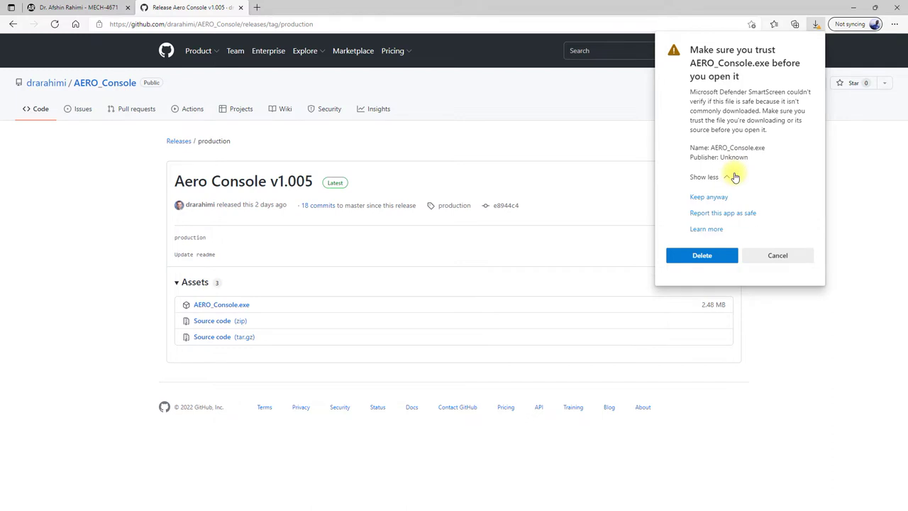
click(702, 198)
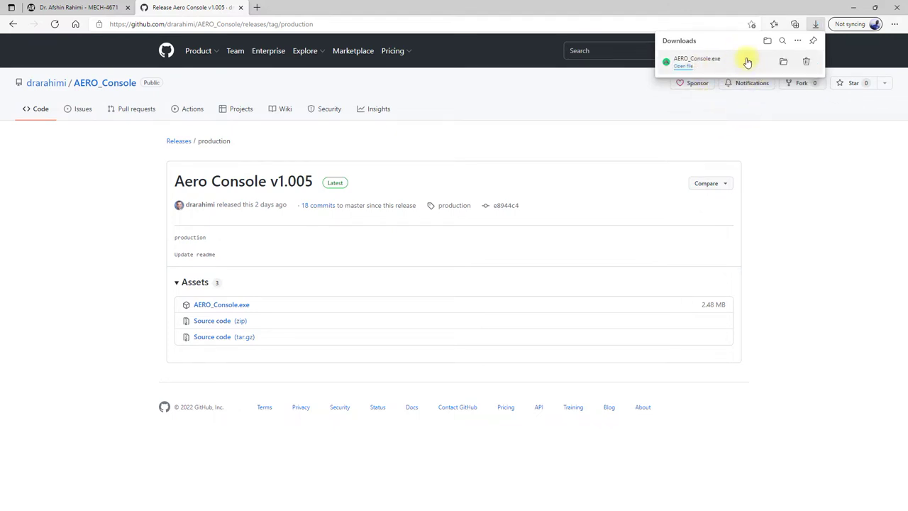
Show the downloaded AERO_Console.exe in its Downloads folder and minimize the folder window.
click(783, 64)
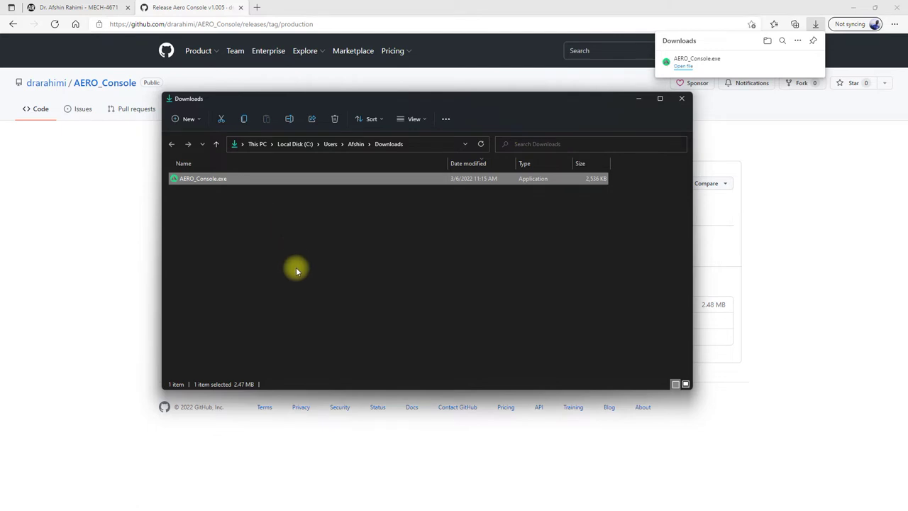
drag(355, 101, 387, 125)
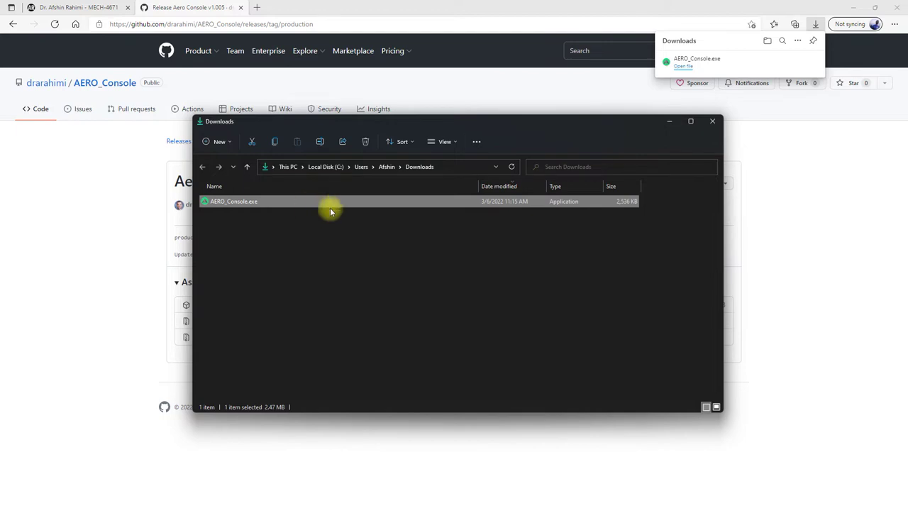
click(669, 122)
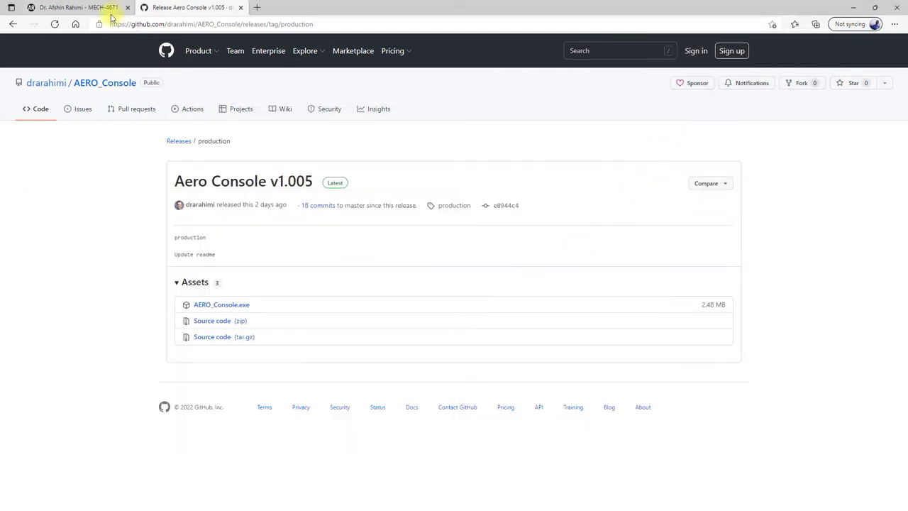
Return to the repository README and examine the install steps and the code colouring, graphical interface, quick-add and tooltip features.
click(13, 24)
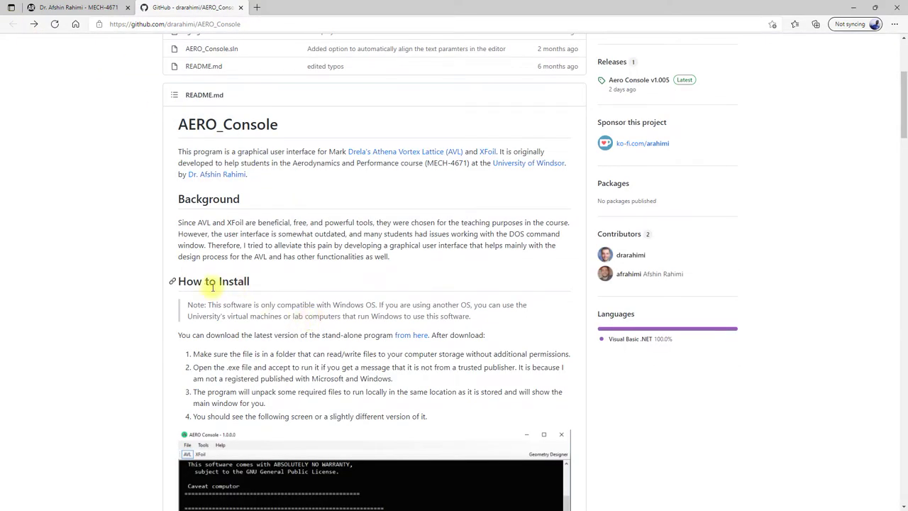
scroll(185, 284, down, 4)
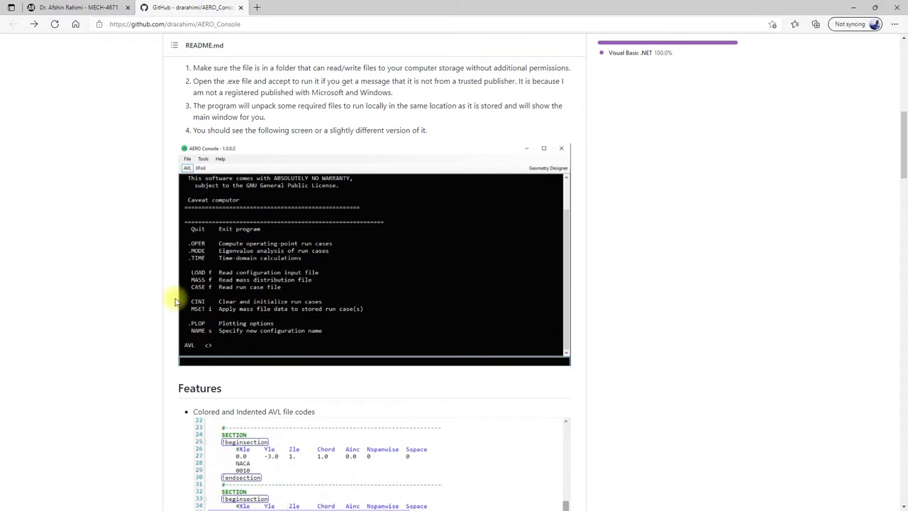
scroll(175, 302, down, 2)
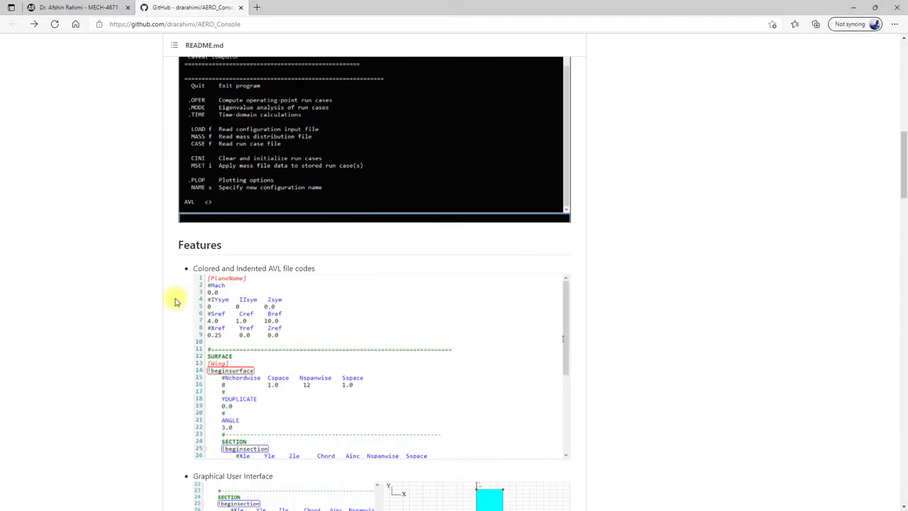
scroll(176, 302, down, 1)
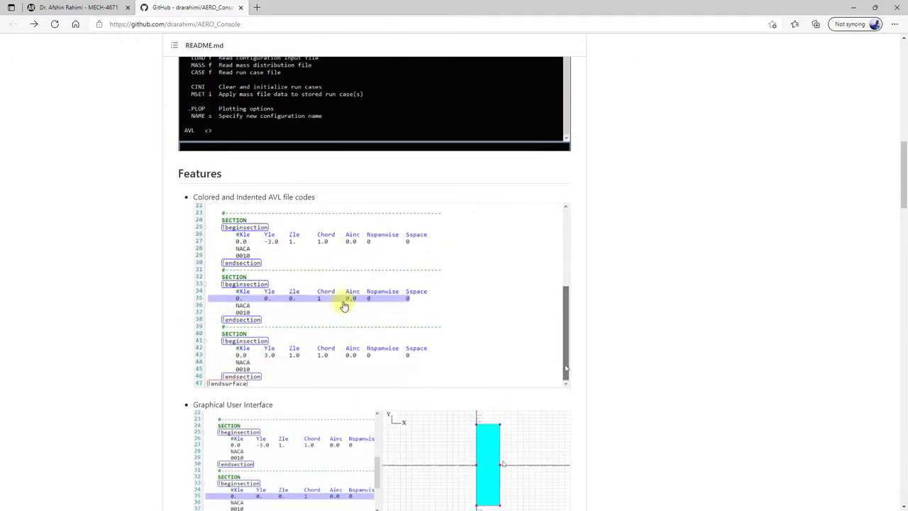
scroll(177, 287, down, 1)
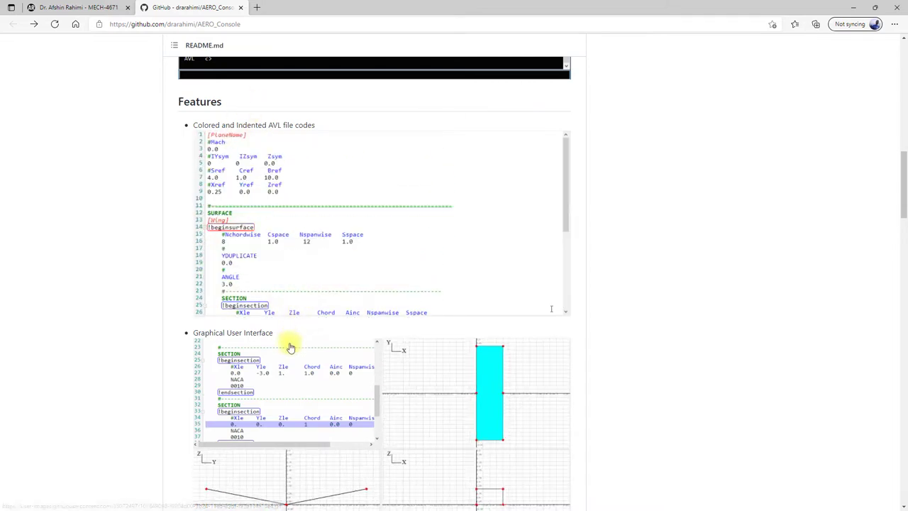
scroll(190, 310, down, 3)
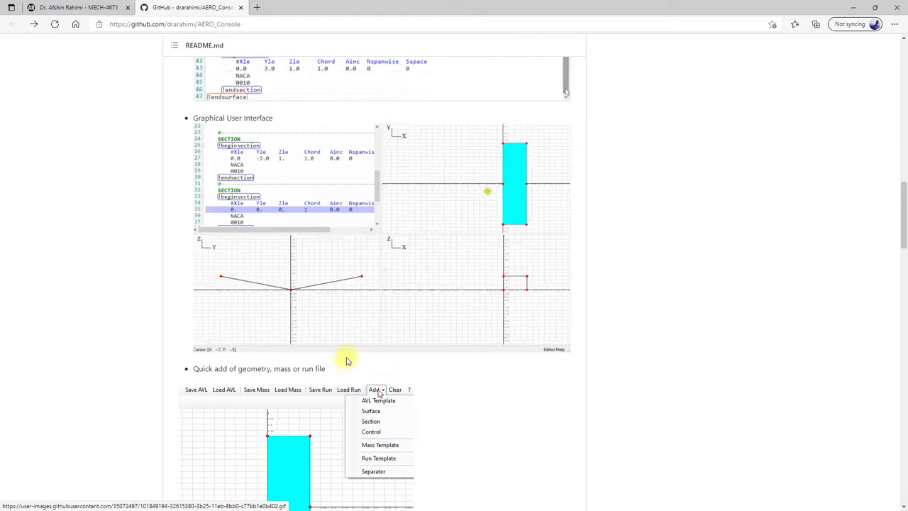
scroll(188, 297, down, 3)
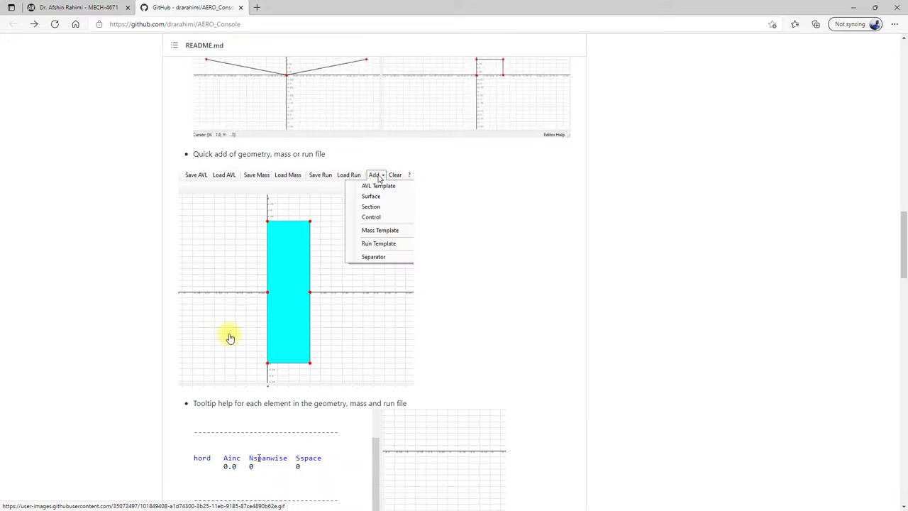
scroll(176, 358, down, 4)
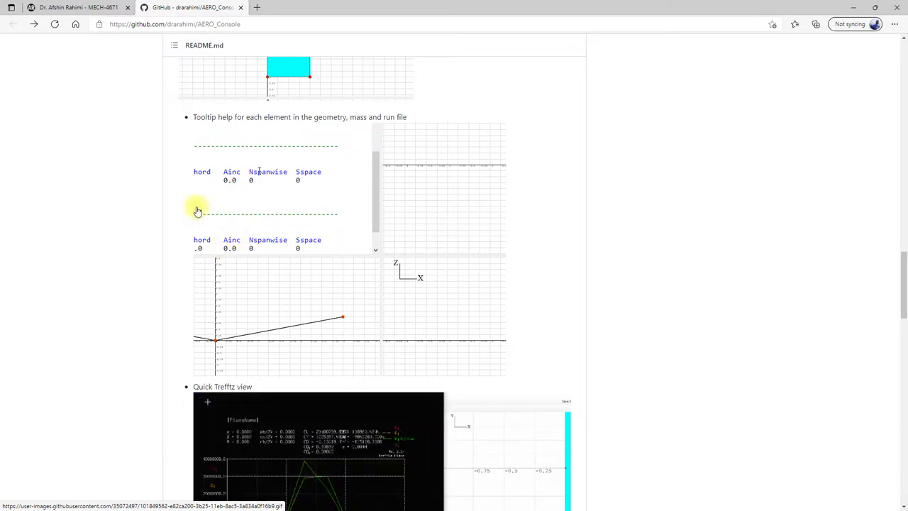
Examine the README's Quick Trefftz view, 3D geometry view, live node highlighter and multiple layouts features.
scroll(183, 256, down, 4)
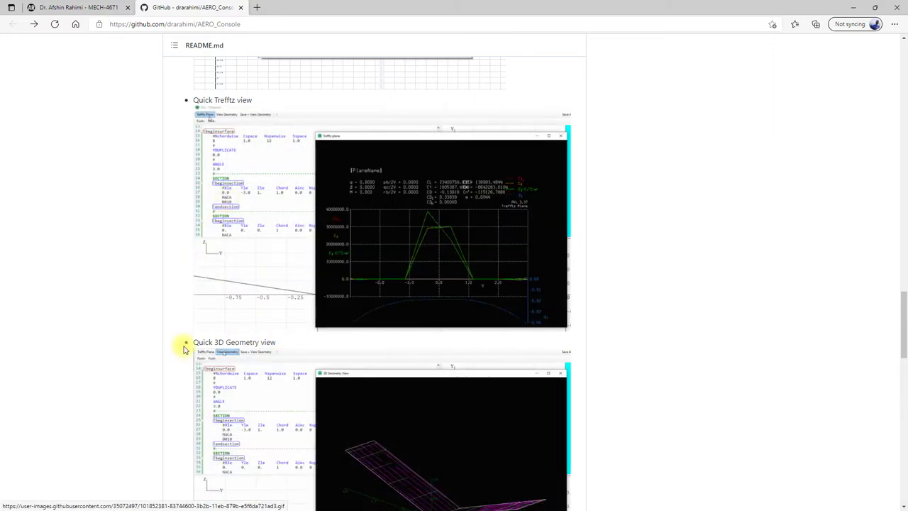
scroll(183, 348, down, 1)
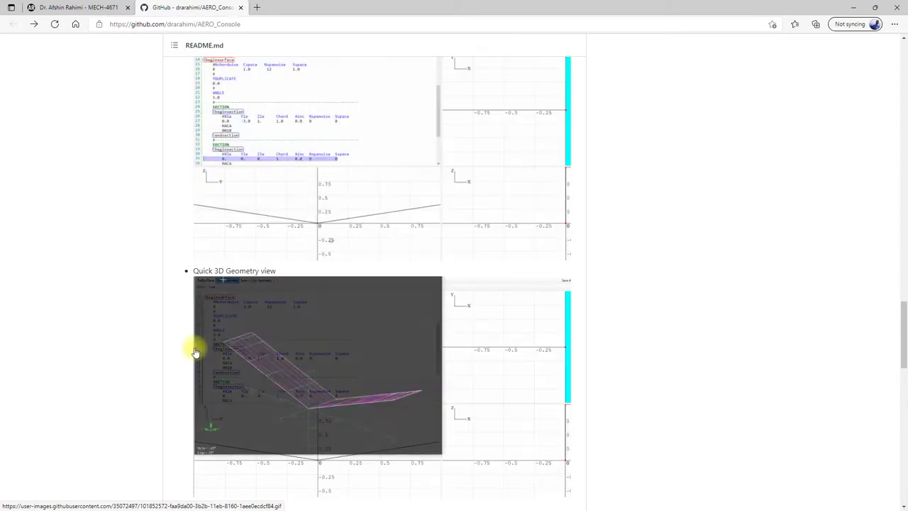
scroll(187, 332, down, 2)
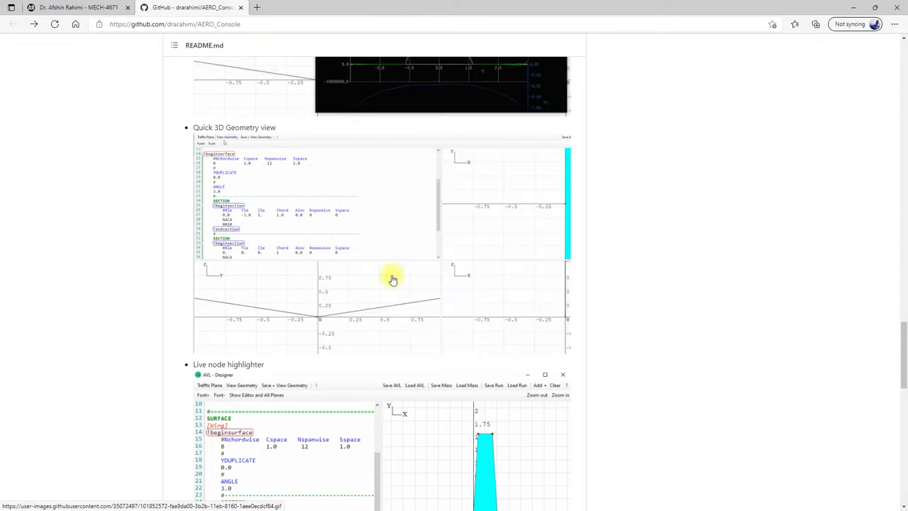
scroll(179, 360, down, 4)
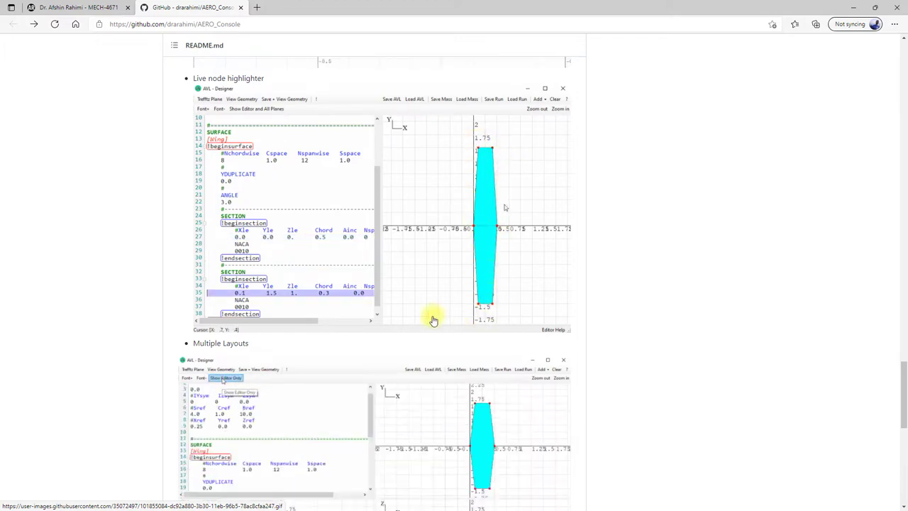
scroll(171, 315, down, 4)
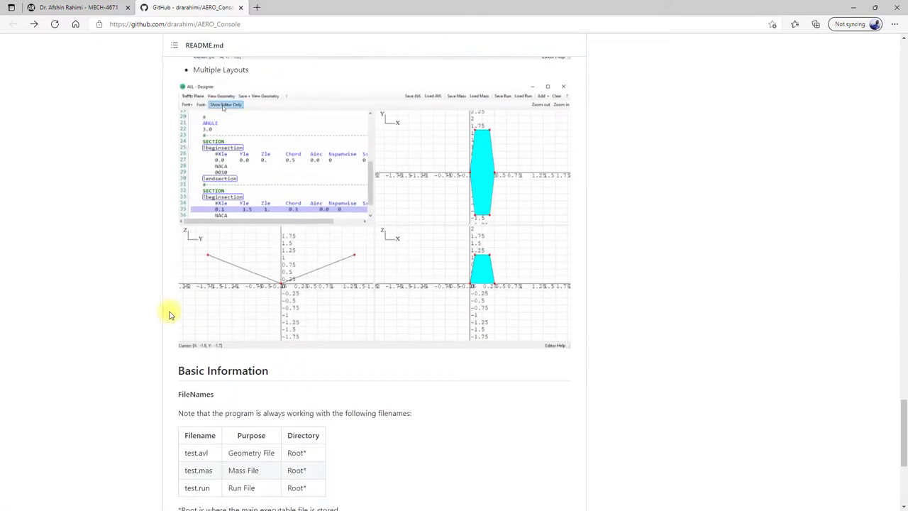
scroll(246, 183, up, 1)
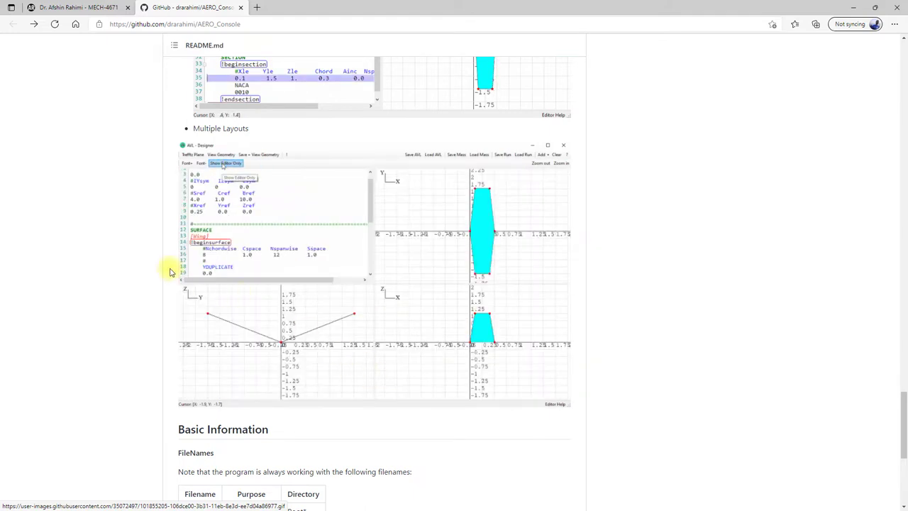
Read the README's Basic Information on file names and template structure, and return to the feature demos.
scroll(170, 271, down, 4)
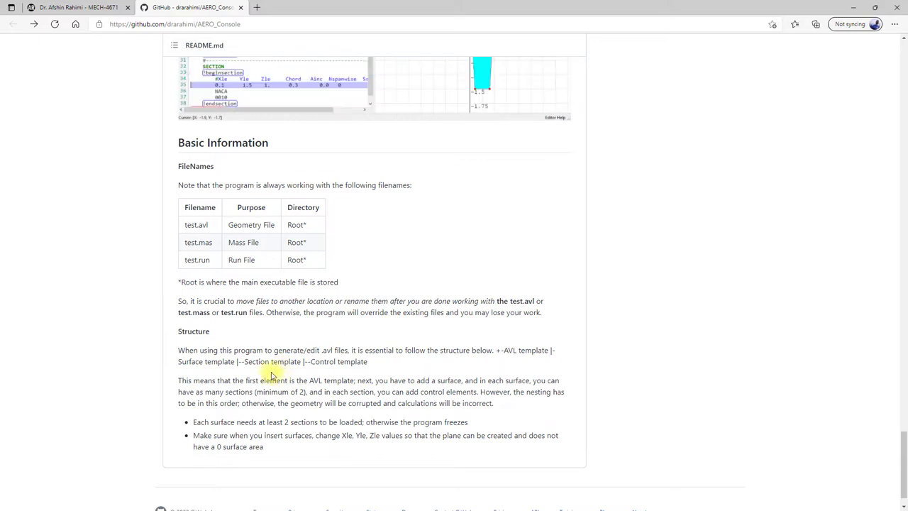
scroll(210, 381, down, 1)
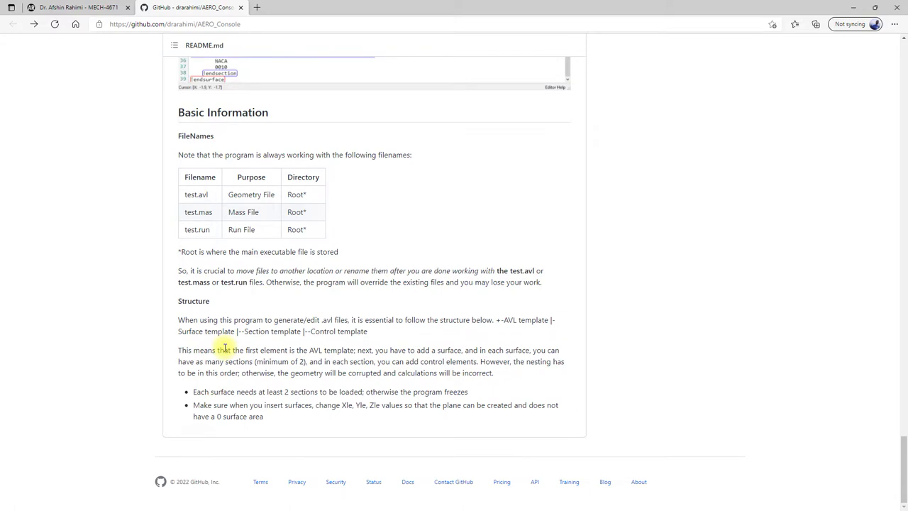
scroll(178, 350, up, 5)
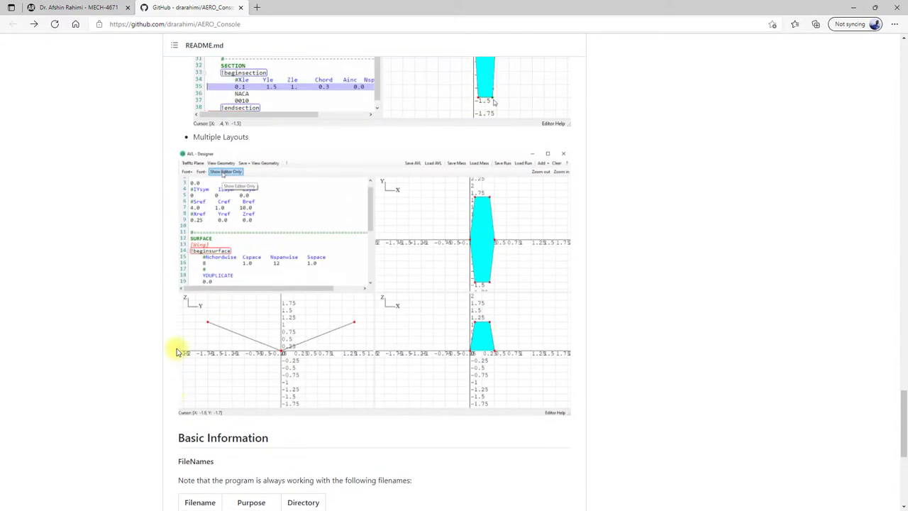
scroll(178, 350, up, 8)
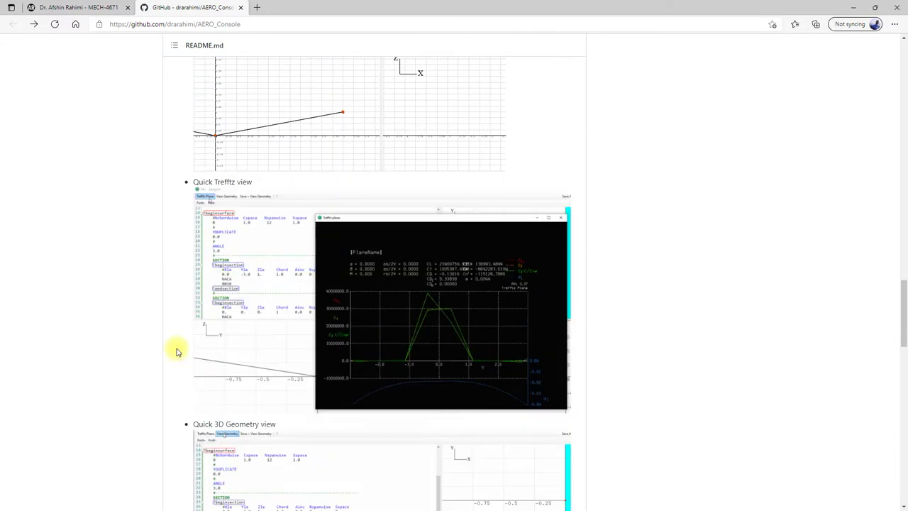
Return to the top of the README and launch AERO_Console.exe from the Downloads folder.
scroll(177, 351, up, 15)
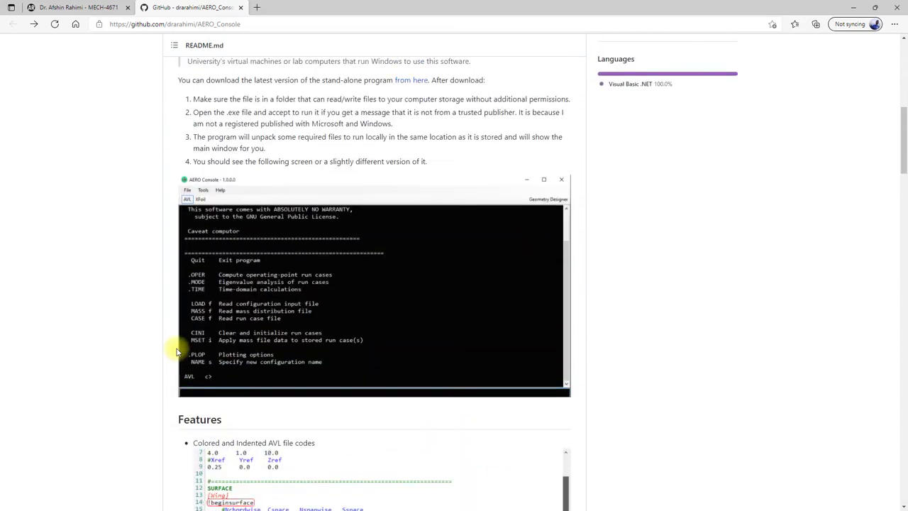
scroll(178, 350, up, 7)
scroll(178, 351, down, 1)
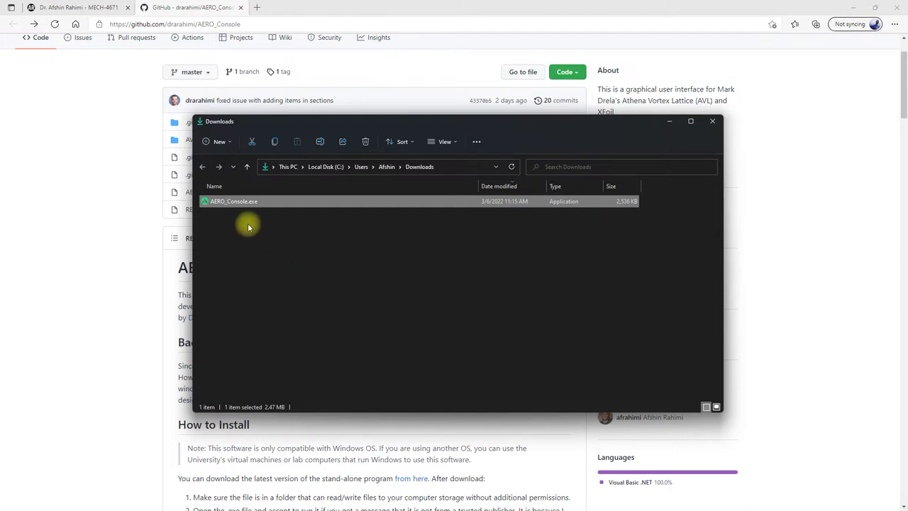
mouse_move(235, 204)
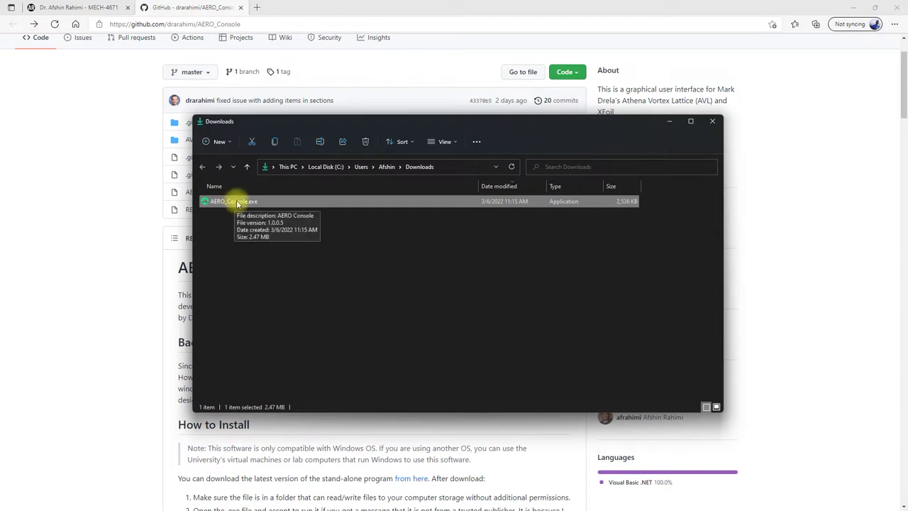
double_click(244, 204)
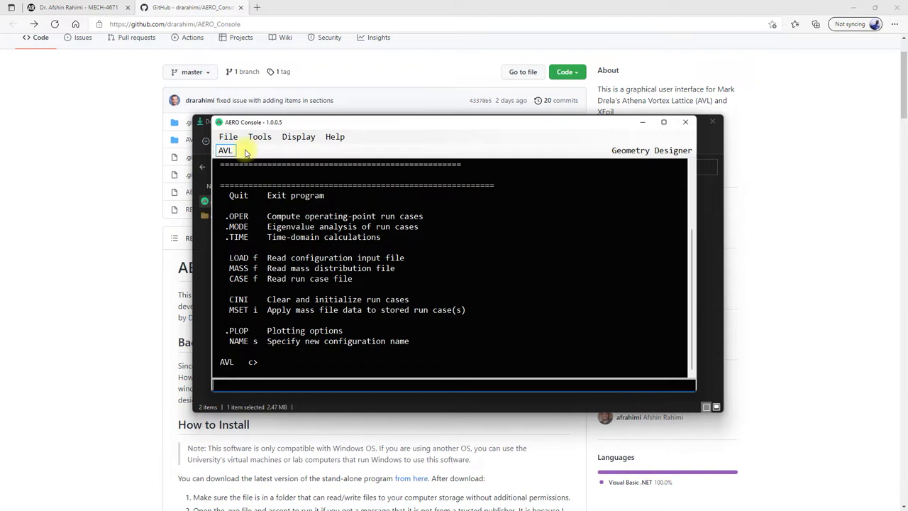
Look over the console's list of AVL commands and run the oper command.
scroll(376, 270, up, 1)
scroll(376, 270, up, 2)
scroll(376, 273, down, 3)
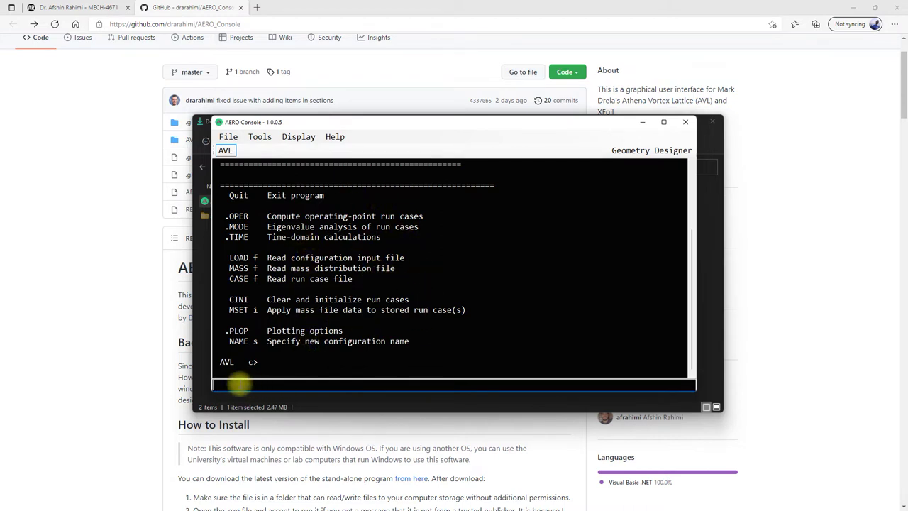
click(241, 385)
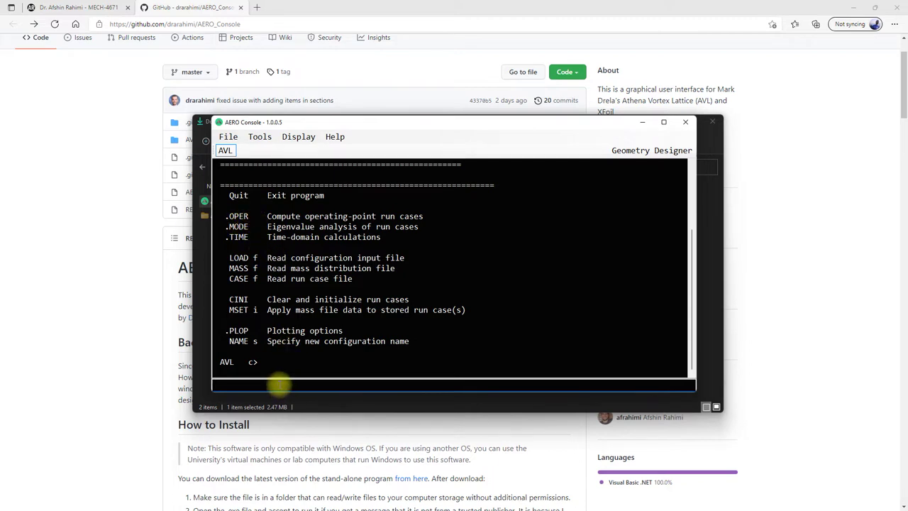
text(oper)
key(Return)
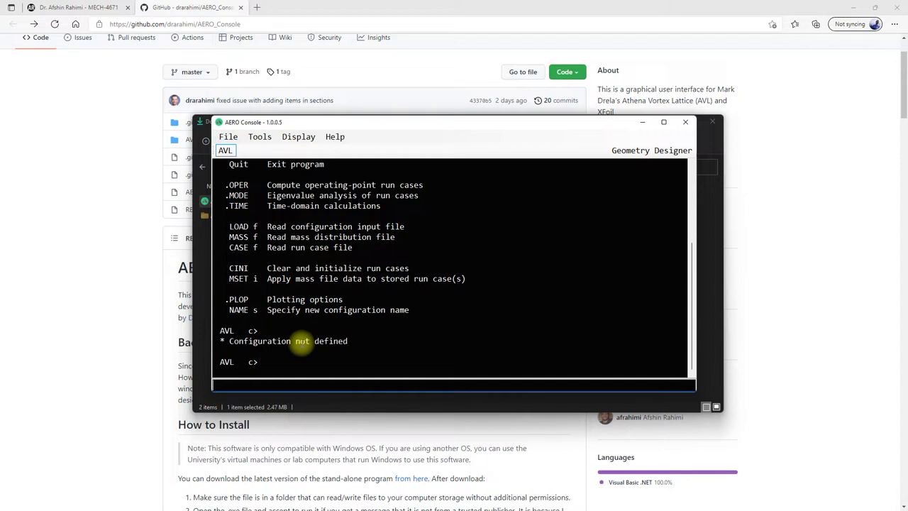
Review the console's directory, restart, font and help options, and check for program updates.
click(227, 137)
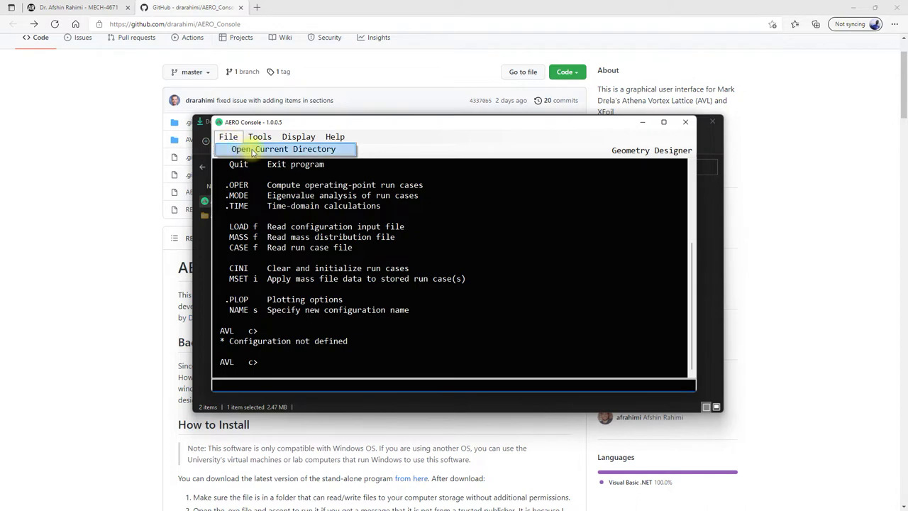
mouse_move(253, 144)
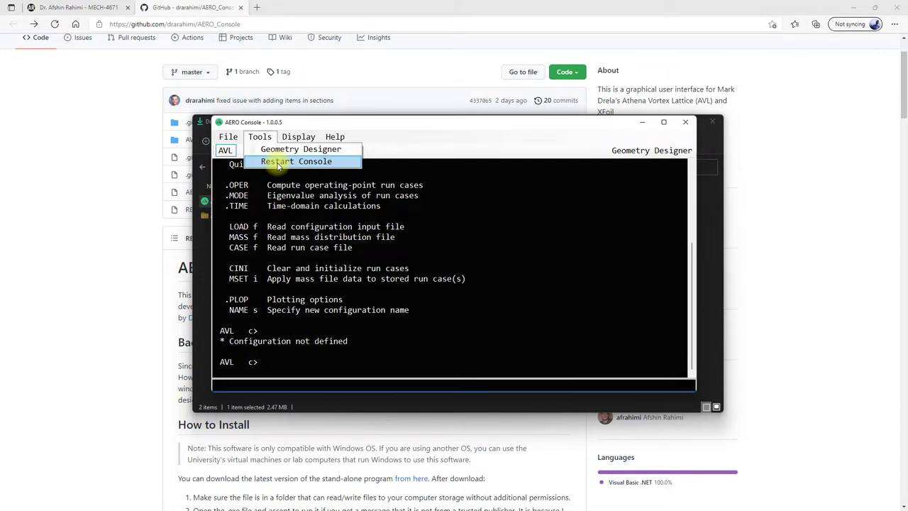
mouse_move(294, 138)
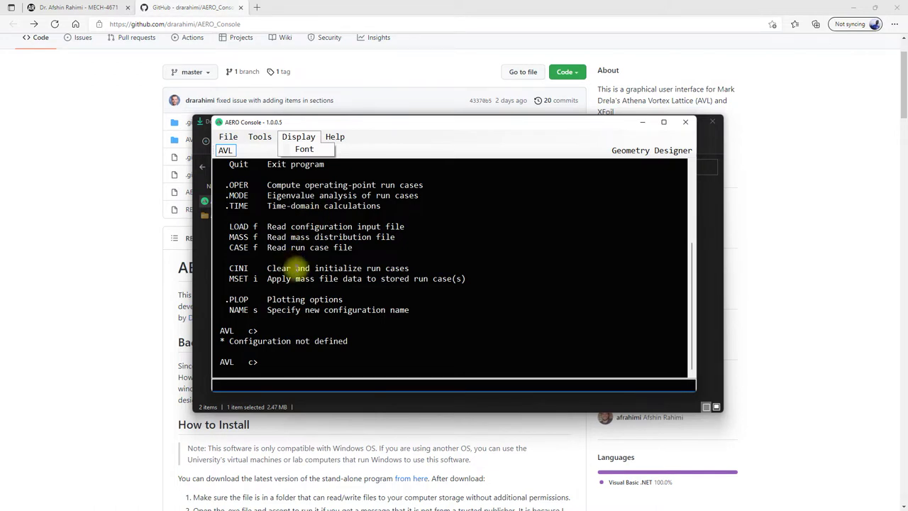
mouse_move(339, 140)
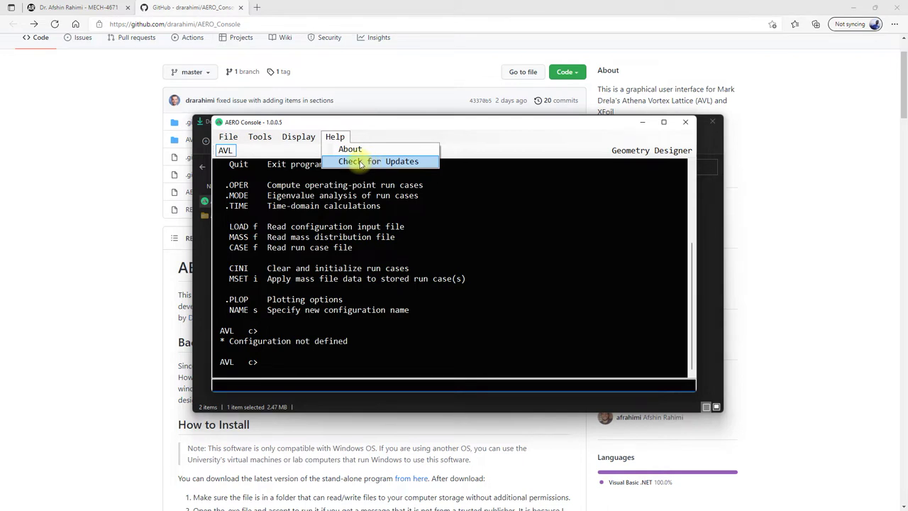
click(368, 161)
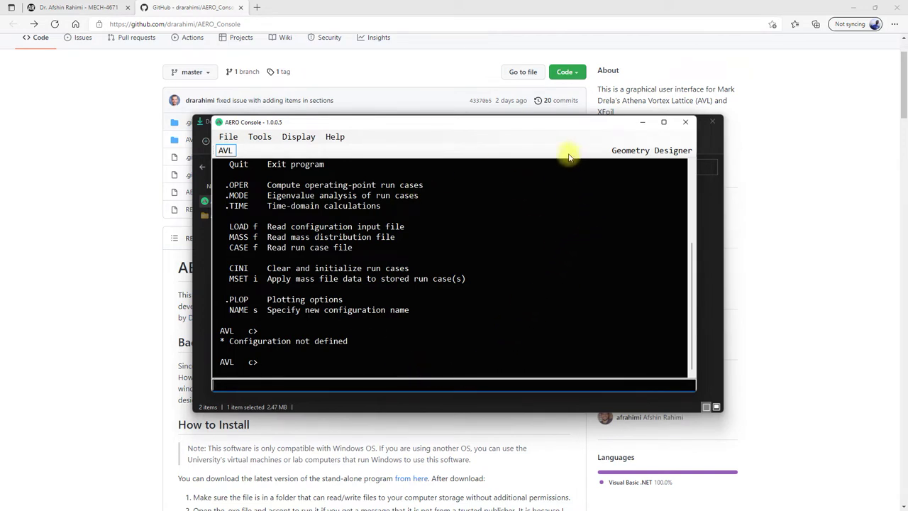
Open the Geometry Designer in a maximized window and select the project name test.
click(628, 152)
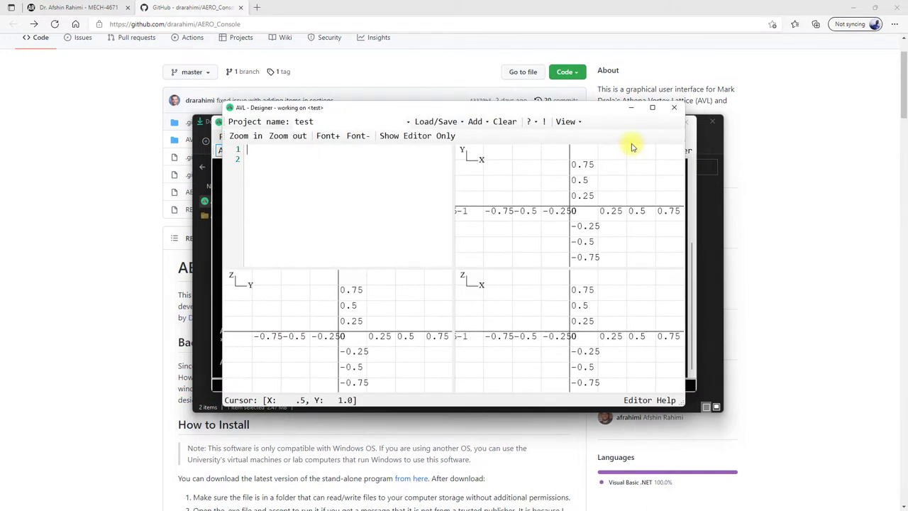
click(650, 110)
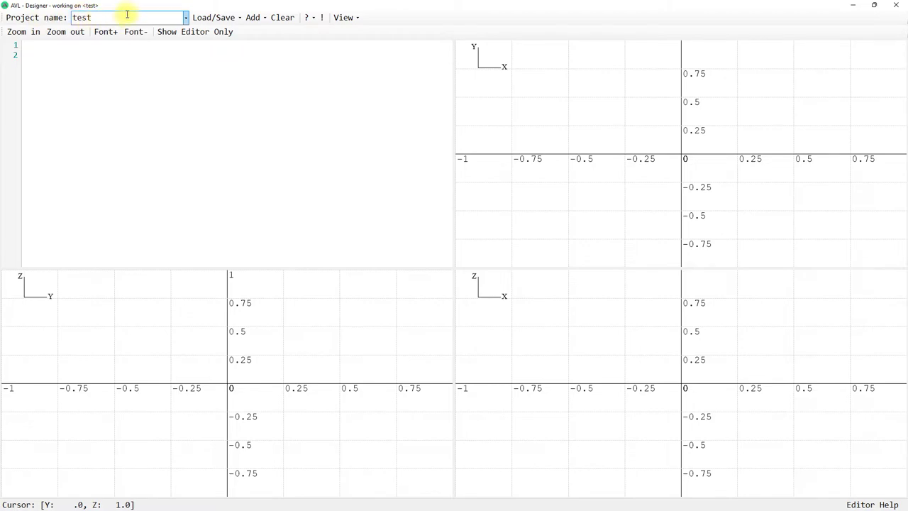
click(183, 16)
click(184, 16)
click(181, 17)
click(107, 15)
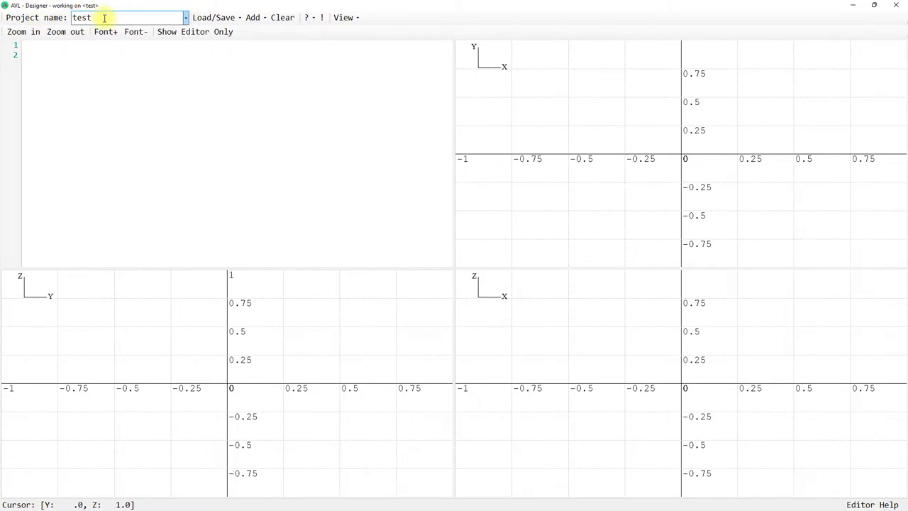
drag(96, 18, 59, 23)
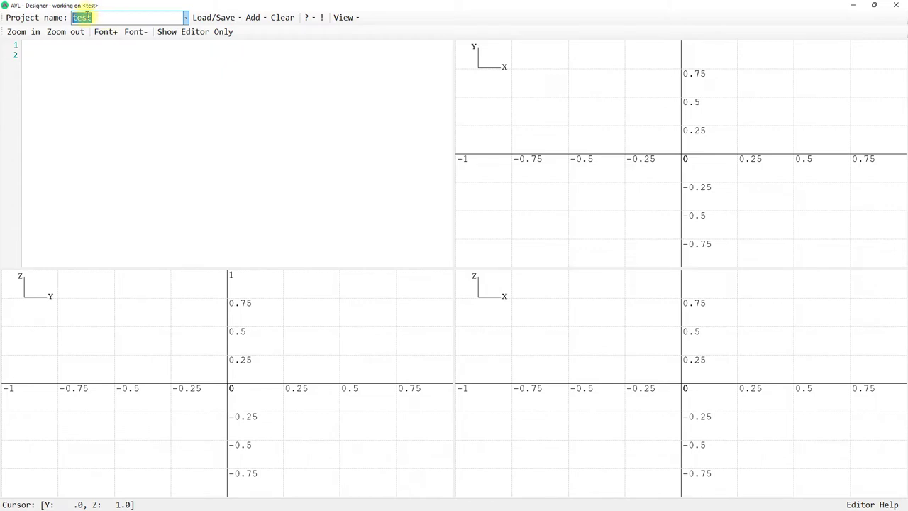
Examine the load and save options for geometry, mass and run files, the project list, and the templates that can be added.
click(226, 19)
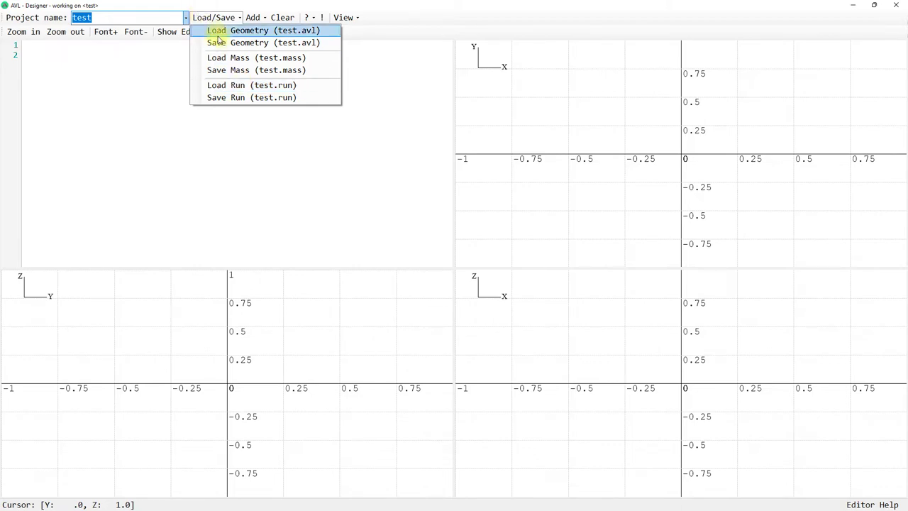
click(183, 9)
click(186, 17)
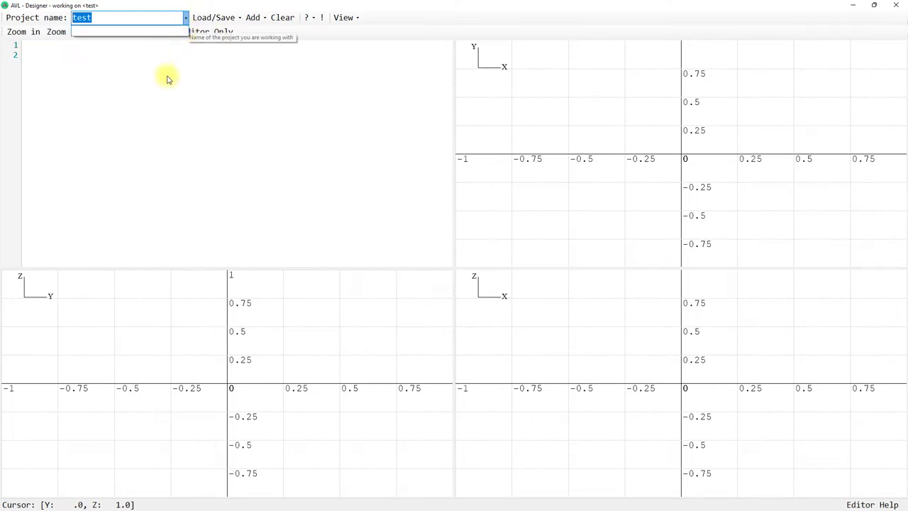
click(185, 8)
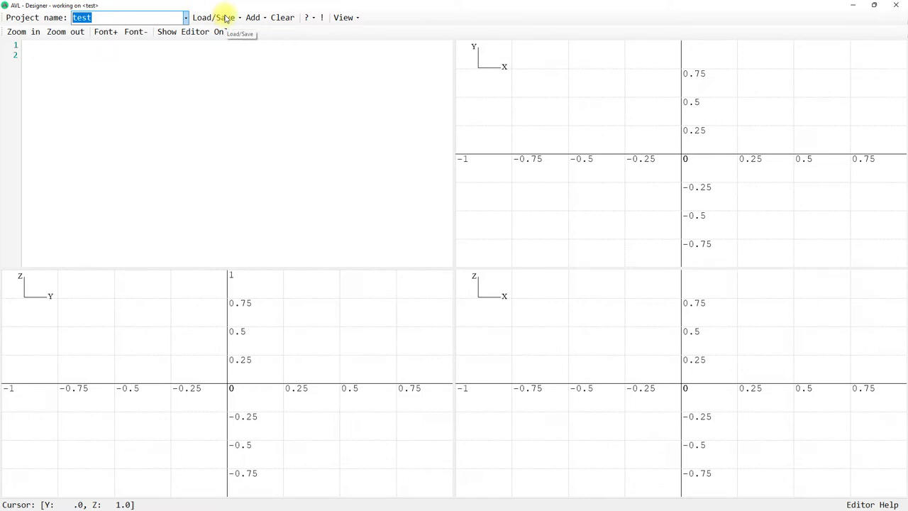
click(254, 18)
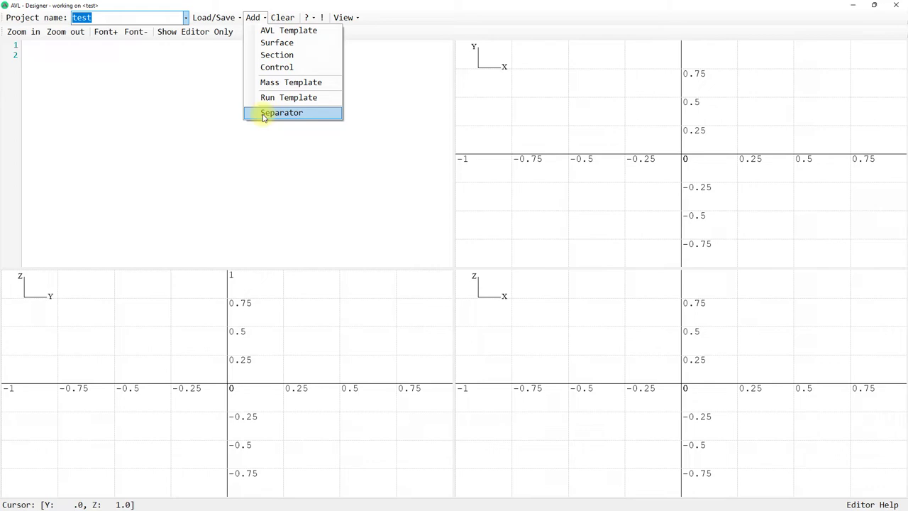
click(257, 19)
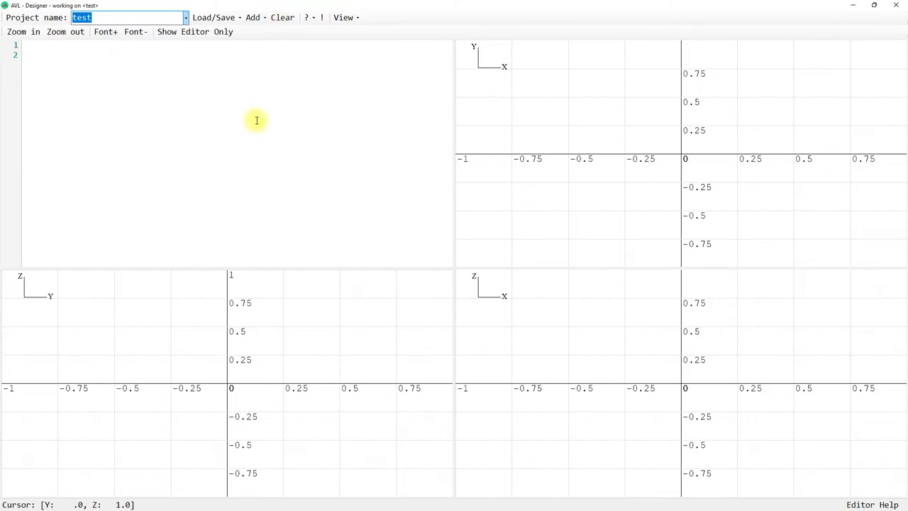
View the full AVL help document and the geometry file (.avl) help, closing each one.
click(311, 18)
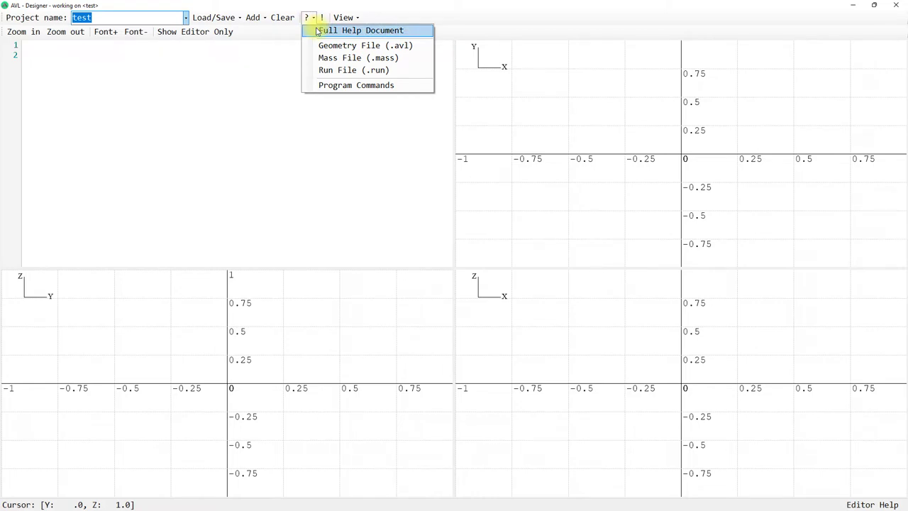
click(318, 30)
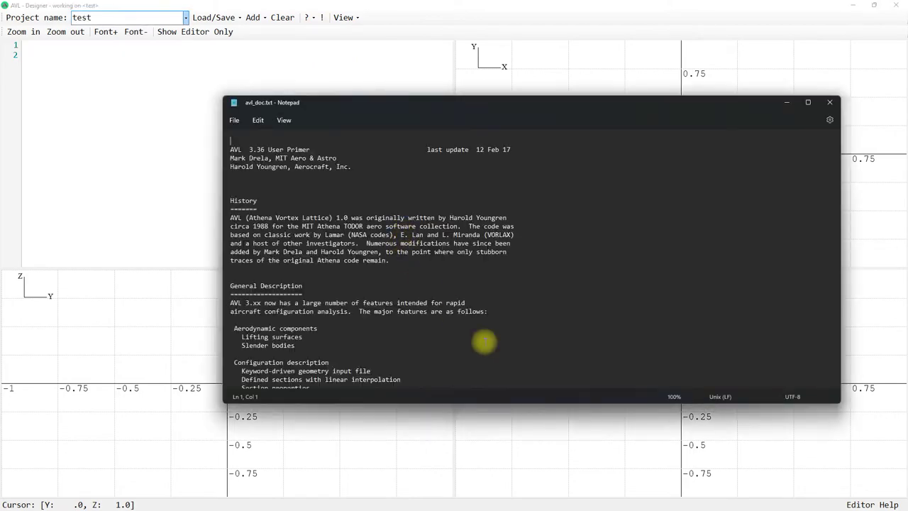
click(829, 103)
click(308, 19)
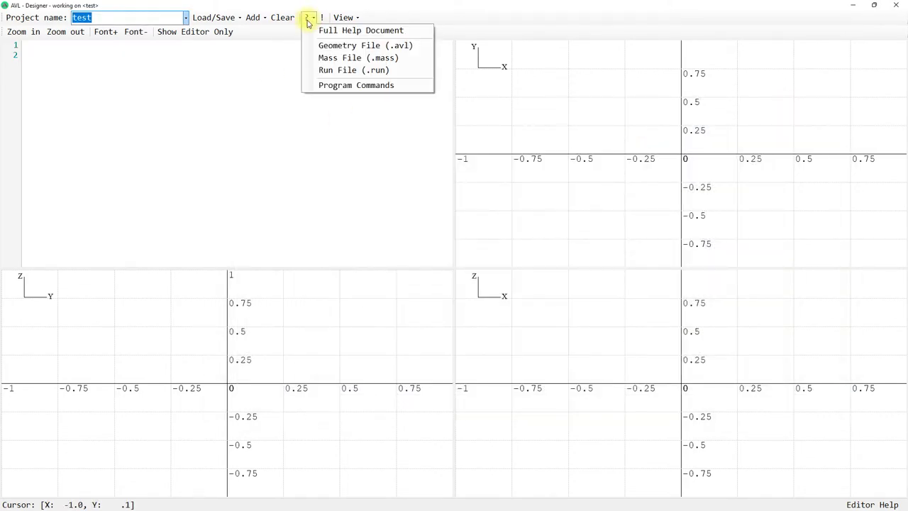
click(333, 47)
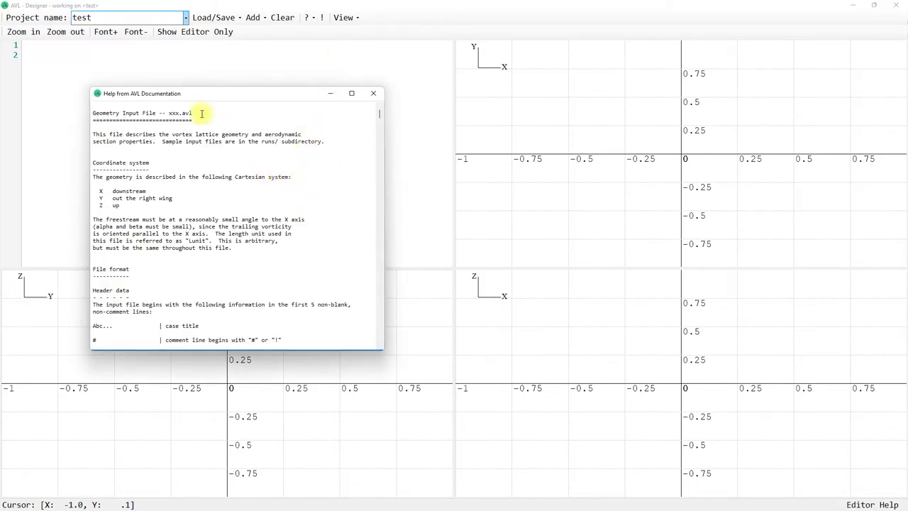
mouse_move(376, 113)
mouse_down()
mouse_move(377, 300)
mouse_move(381, 107)
mouse_up()
click(374, 96)
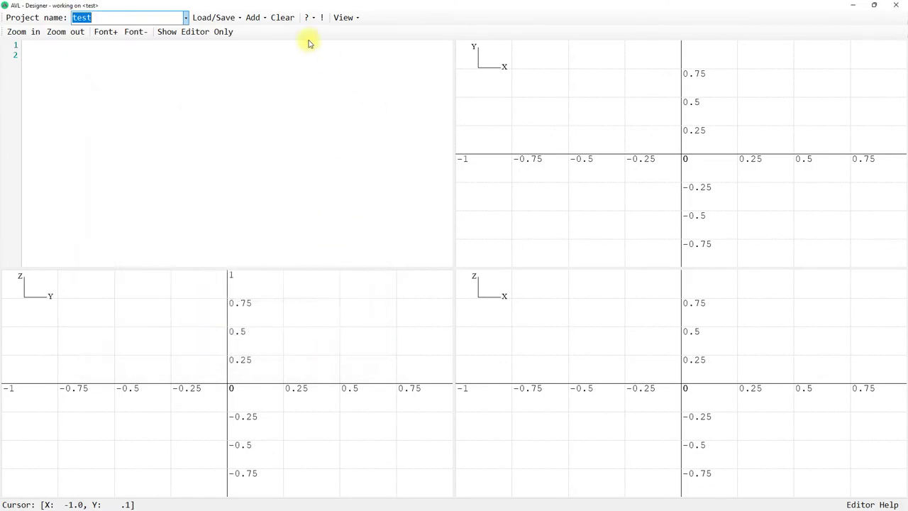
Read the notes on geometry input order, hide them, and review the options for viewing geometry in the AVL window.
click(305, 19)
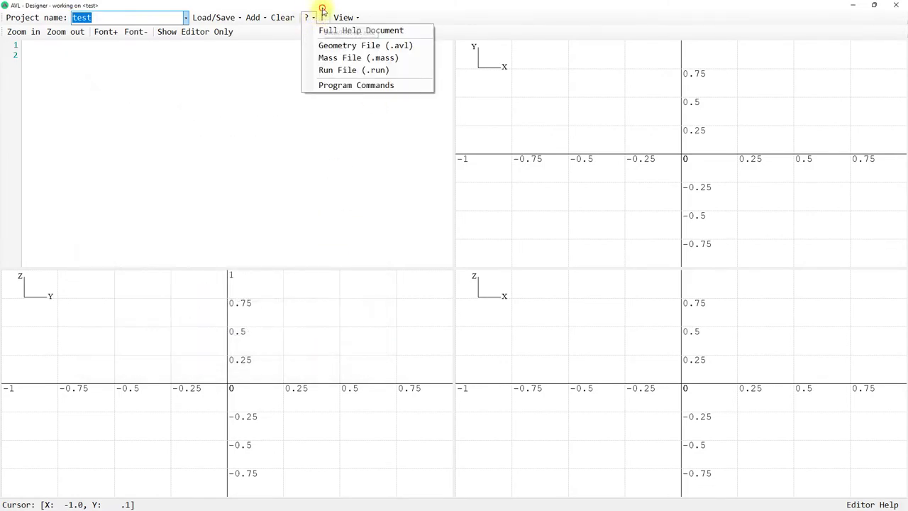
click(321, 15)
click(321, 17)
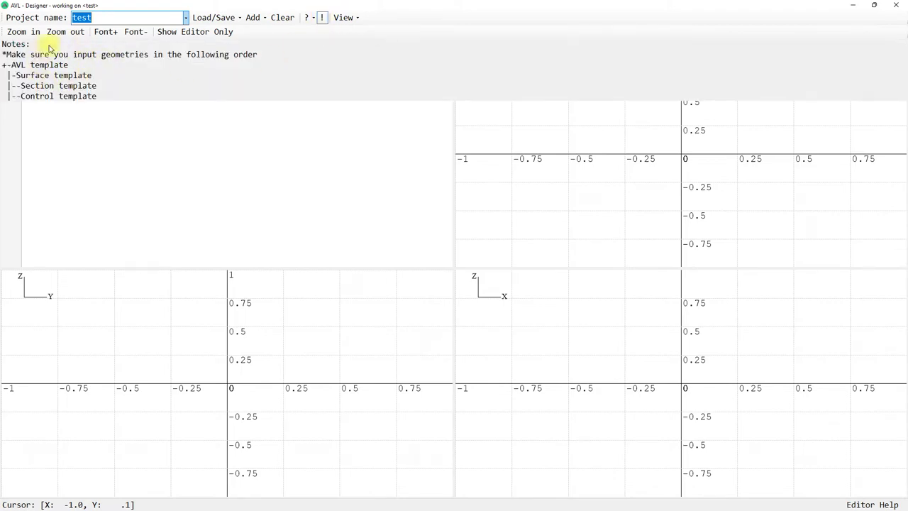
click(321, 19)
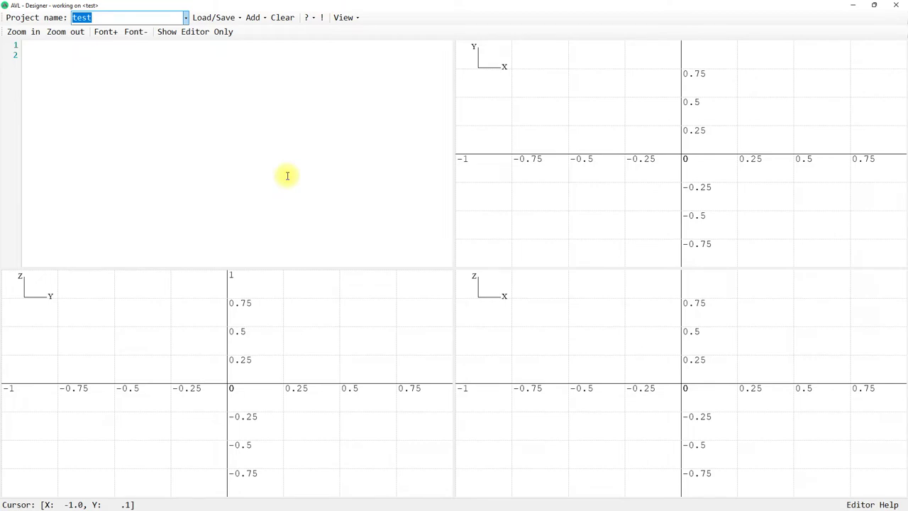
click(355, 20)
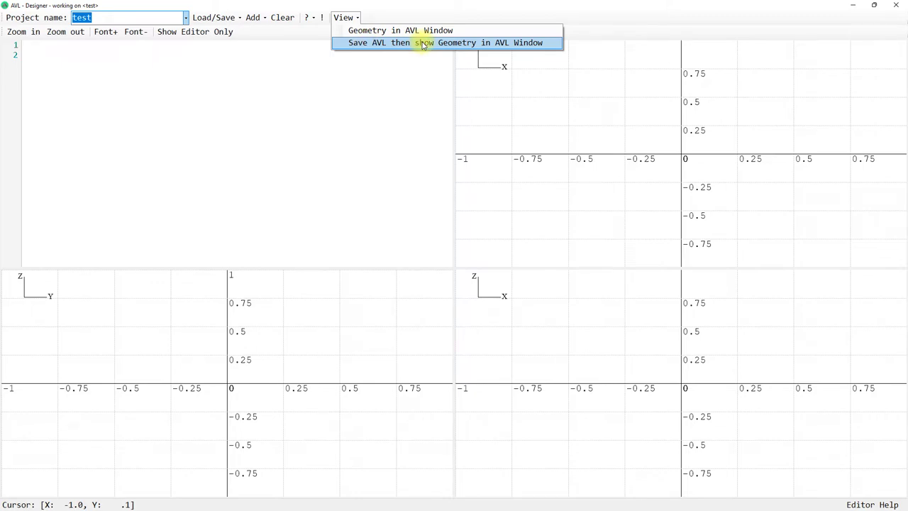
click(345, 17)
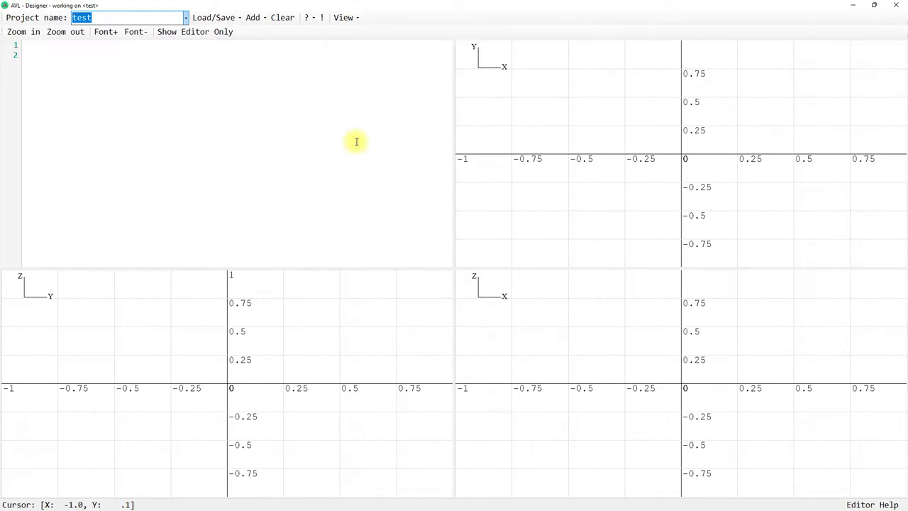
Zoom the plane views in and out, and adjust the font size up and down to finish on a larger font.
click(34, 33)
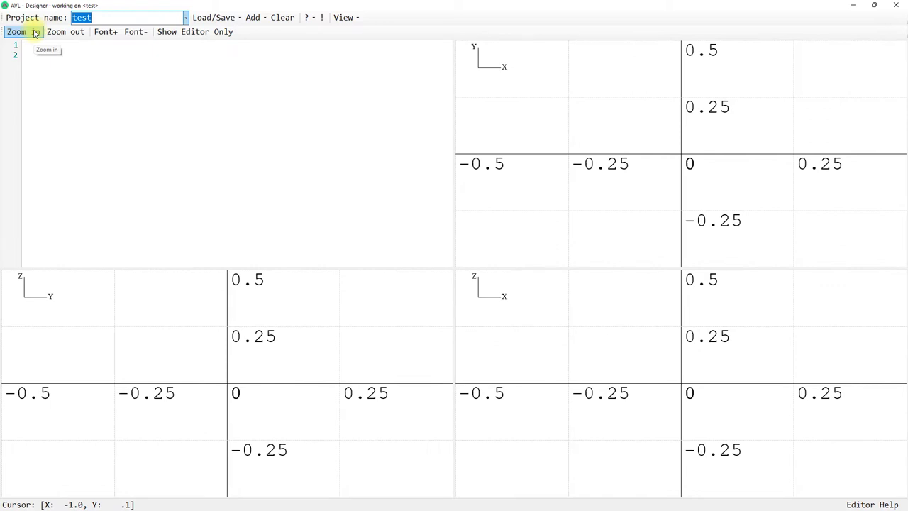
click(57, 32)
click(57, 33)
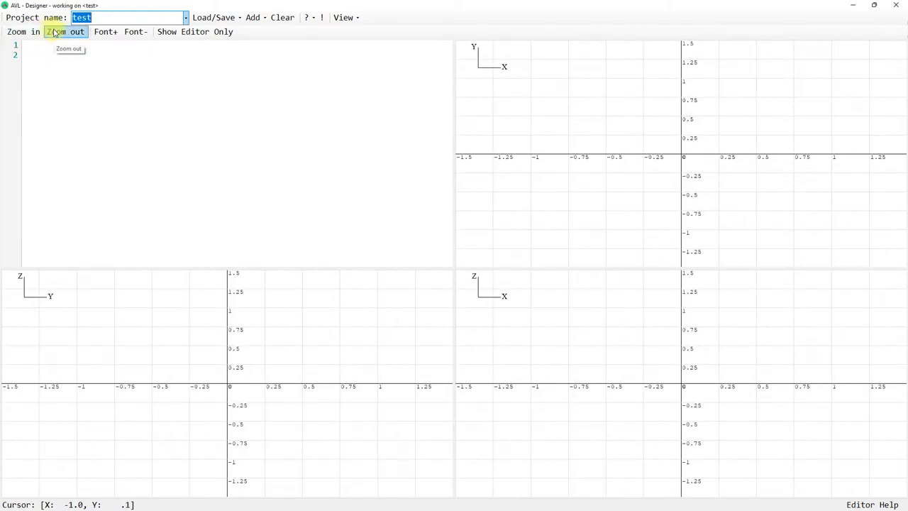
click(106, 32)
click(110, 34)
click(134, 32)
click(135, 31)
click(108, 32)
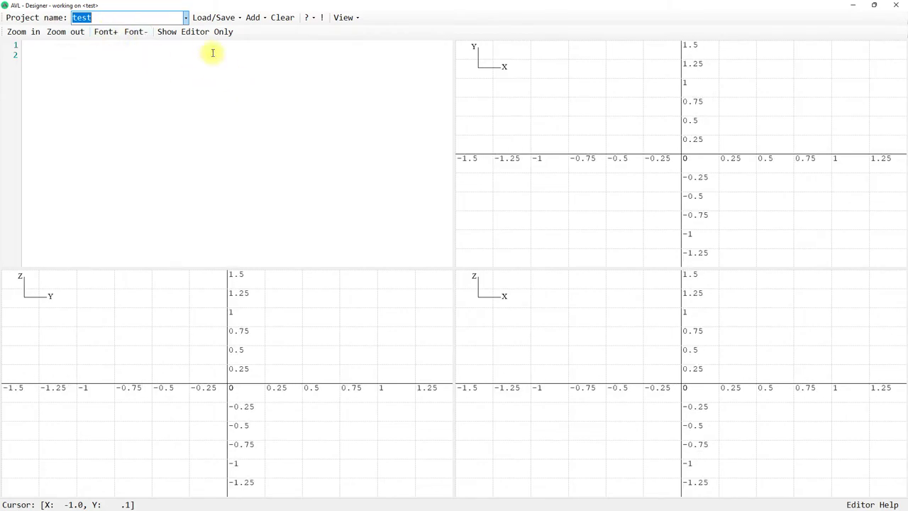
Switch the designer layout to show the editor only.
click(190, 37)
click(190, 37)
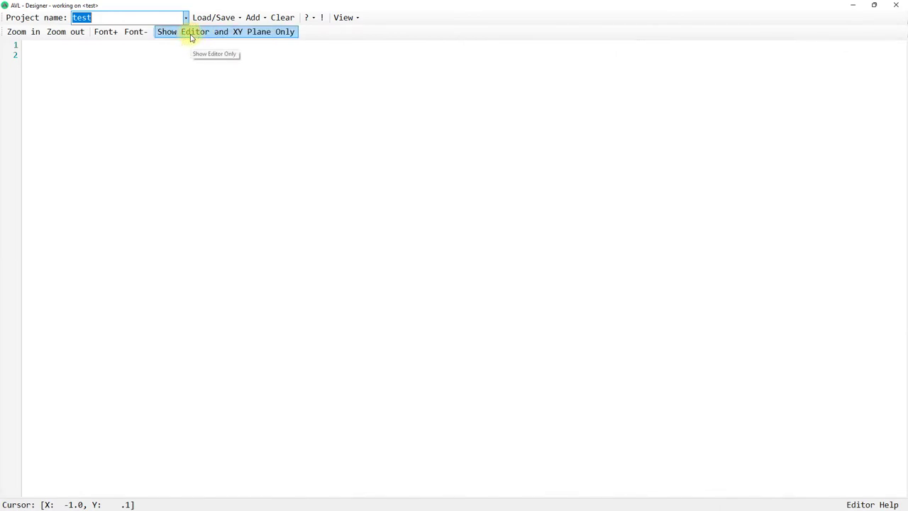
Switch the layout to the editor with the XY plane only, and restore the editor with all three plane views.
click(190, 37)
click(190, 37)
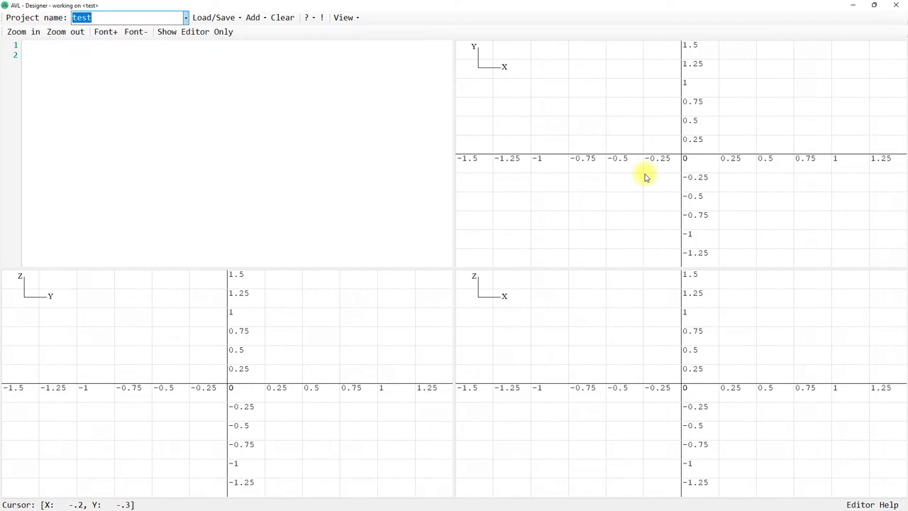
key(alt+Tab)
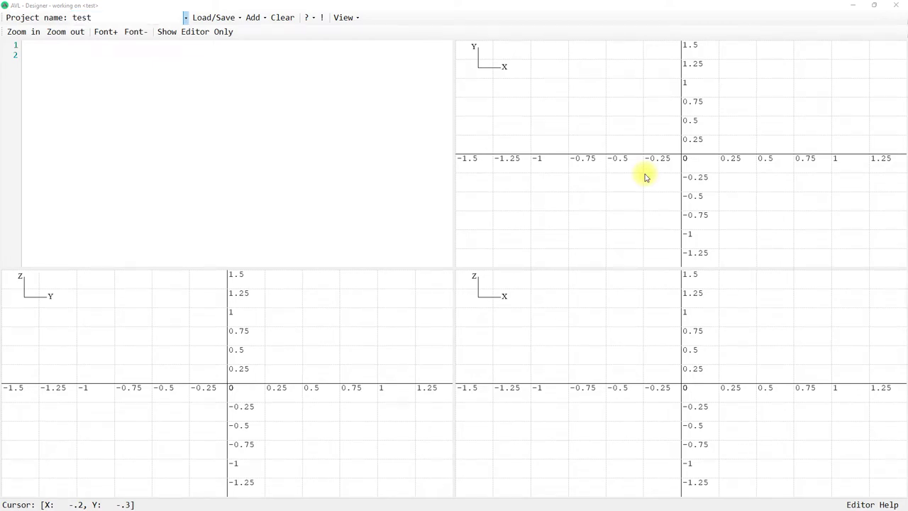
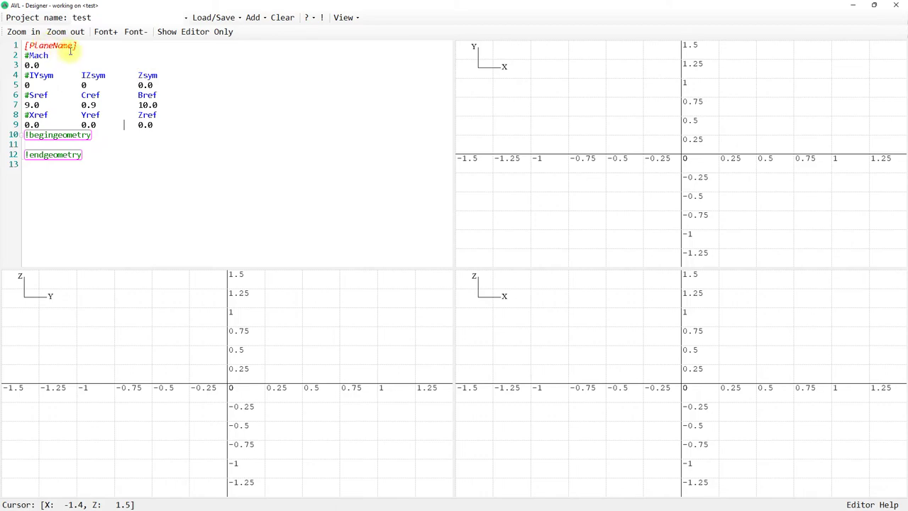
Review the template's plane name, symmetry and reference value lines and the tags that enclose the geometry block.
mouse_move(53, 49)
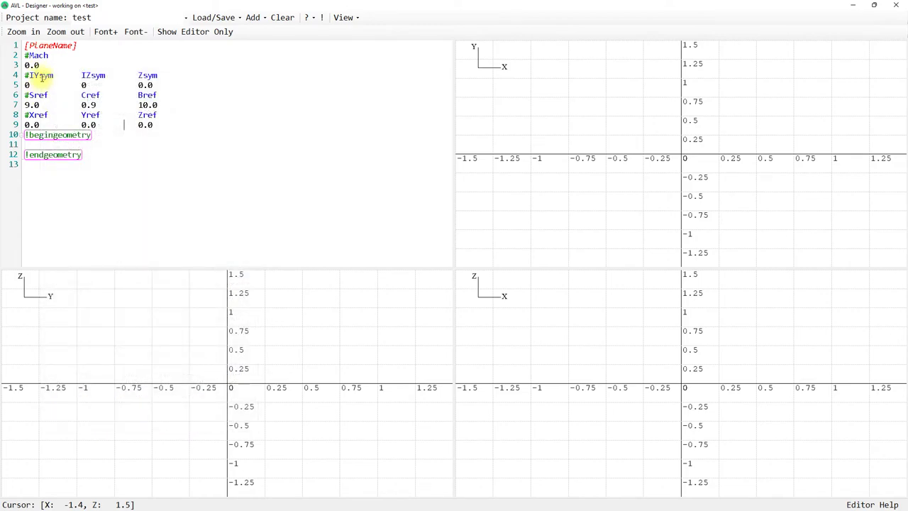
mouse_move(43, 75)
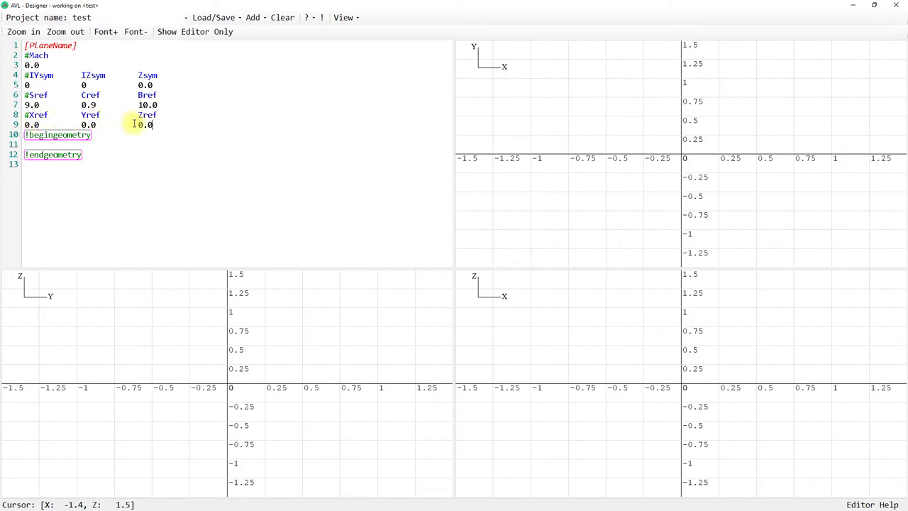
click(71, 144)
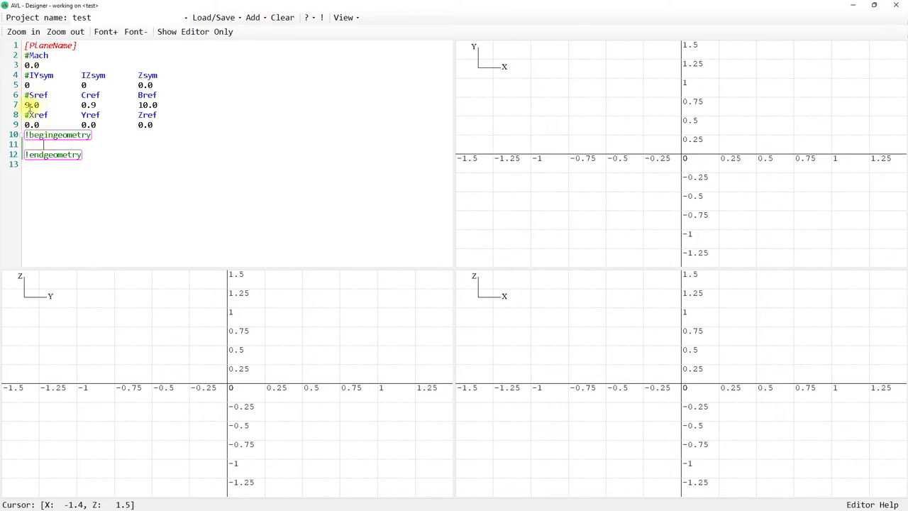
mouse_move(27, 135)
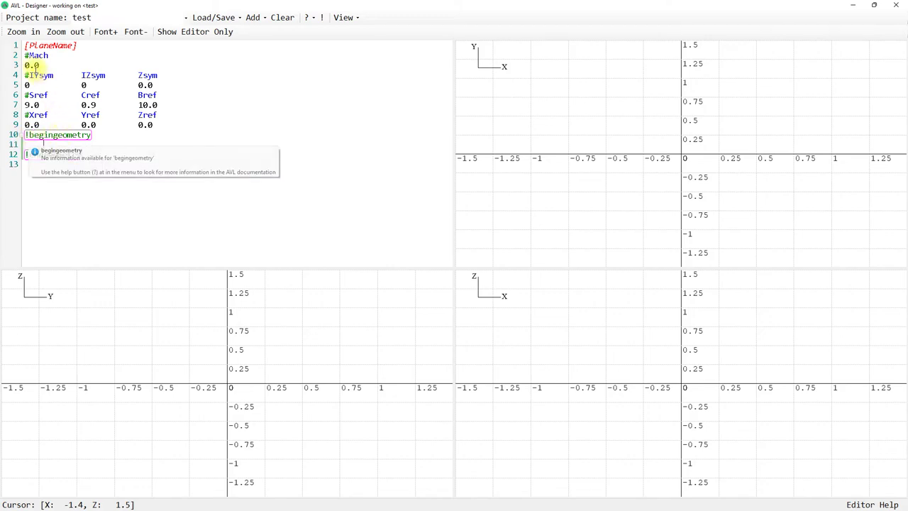
mouse_move(95, 135)
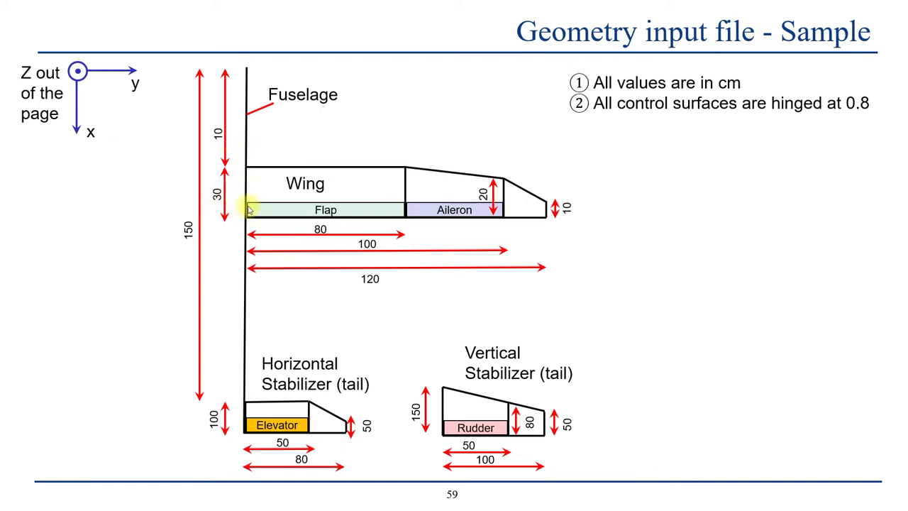
Return from the sample geometry slide, add a surface block inside the geometry block and name it Wing.
key(alt+Tab)
click(58, 144)
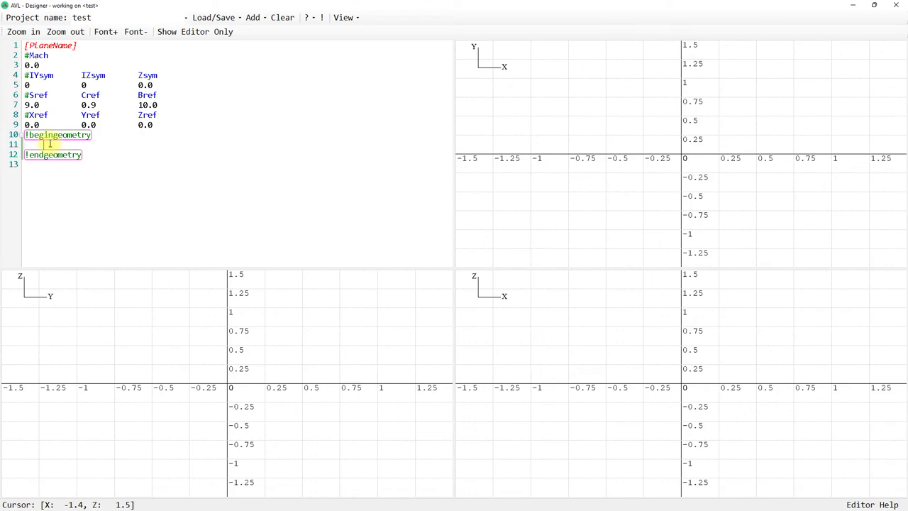
click(257, 19)
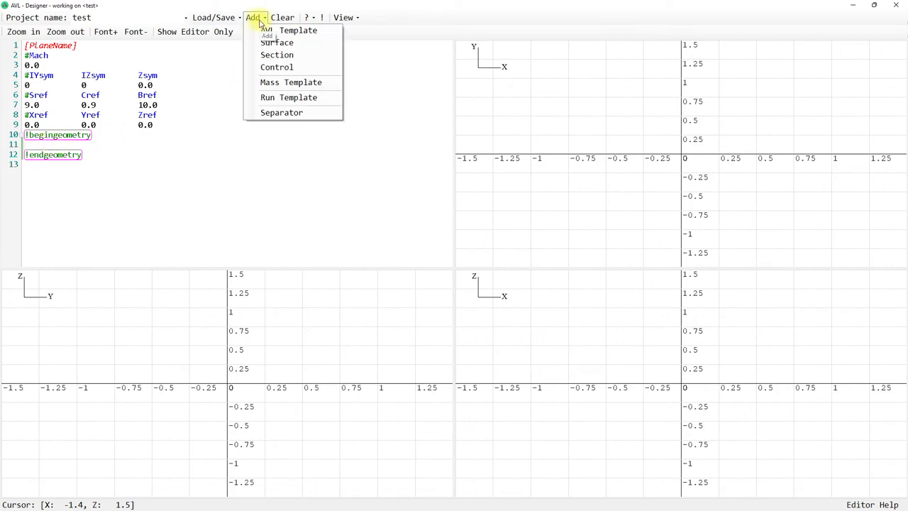
click(266, 42)
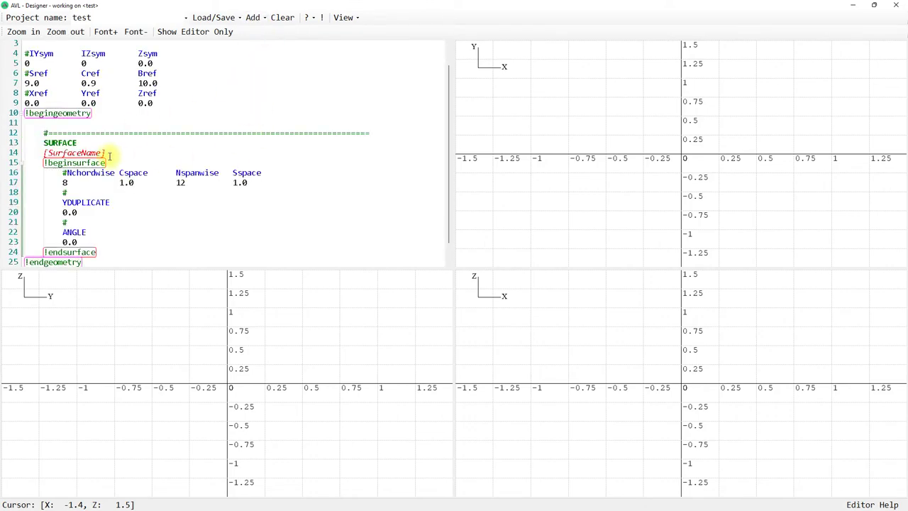
scroll(78, 138, down, 1)
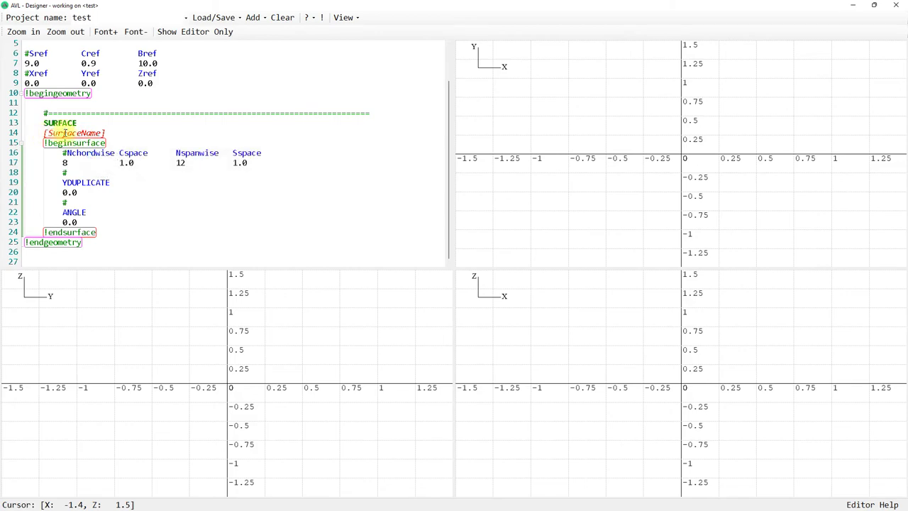
drag(103, 133, 50, 133)
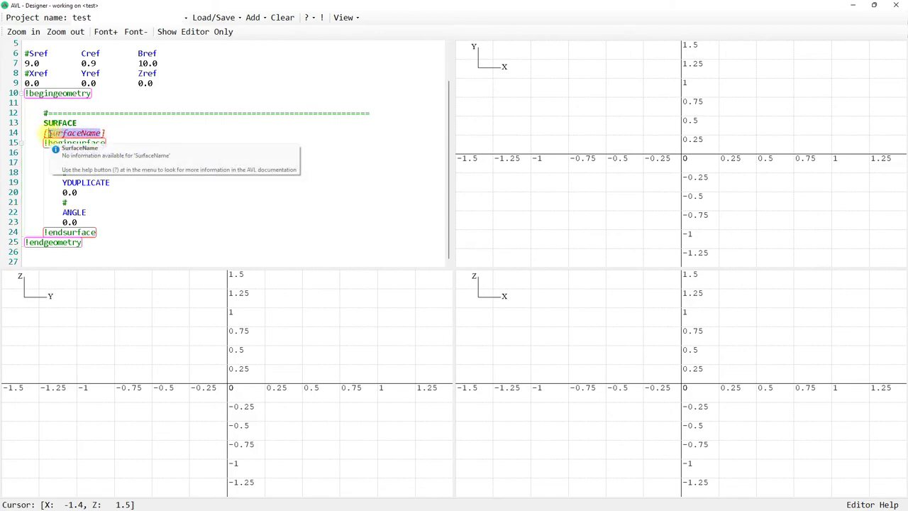
key(BackSpace)
text(Wing)
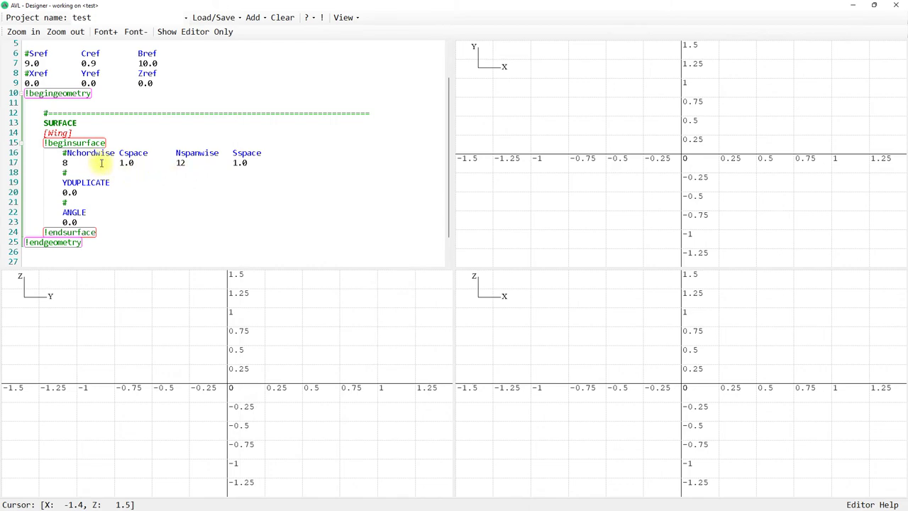
Try extending the Wing surface's Cspace value to 1.023 and restore it to 1.0.
mouse_move(97, 155)
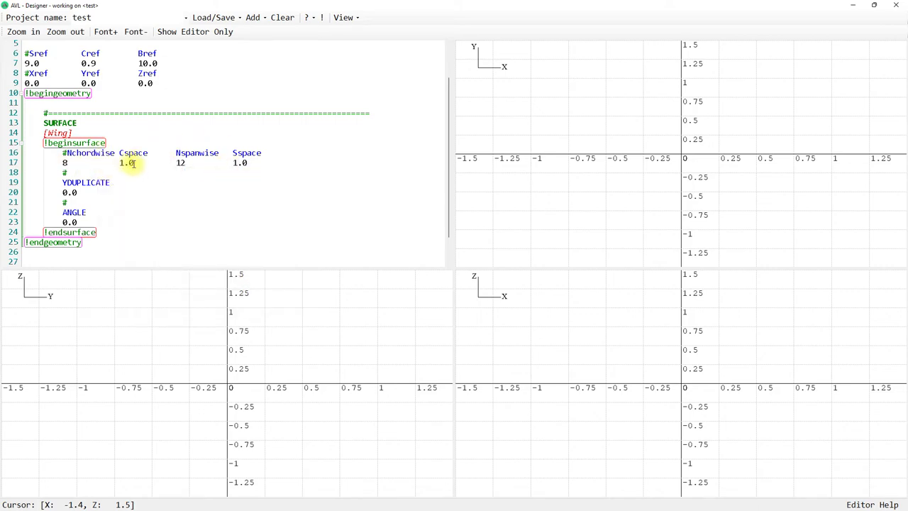
click(133, 163)
text(2)
text(34)
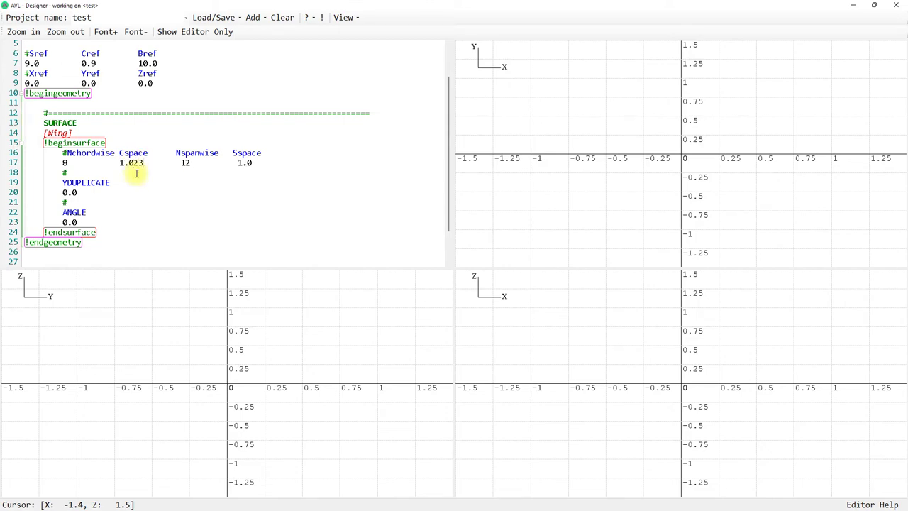
key(BackSpace)
key(BackSpace)
text(0)
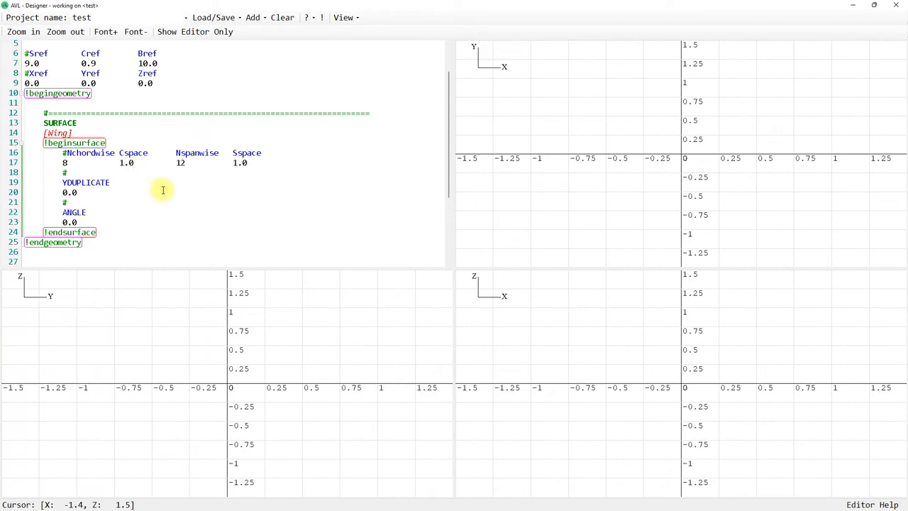
Examine the YDUPLICATE and ANGLE entries of the Wing surface.
double_click(68, 192)
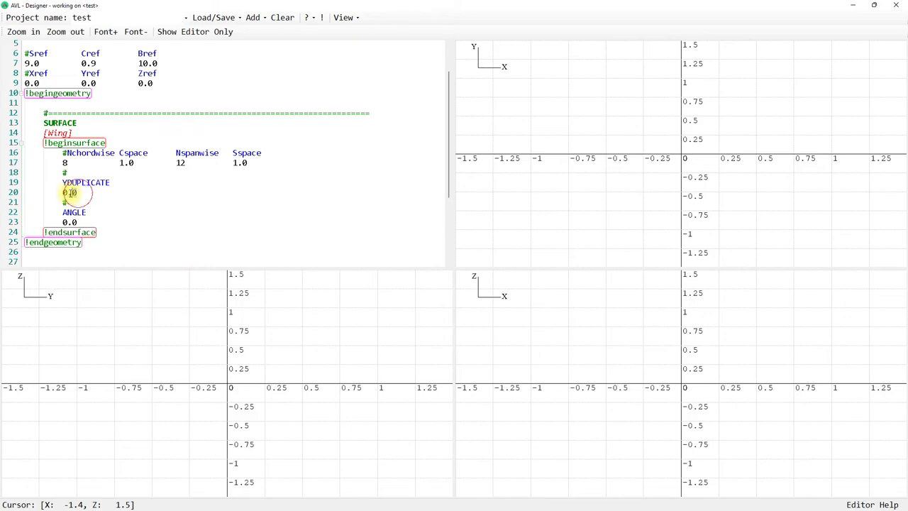
mouse_move(76, 182)
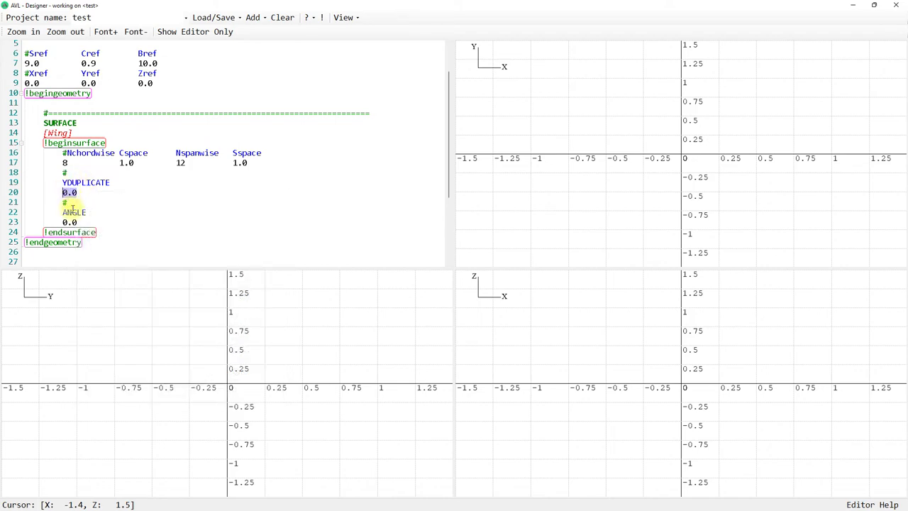
click(71, 212)
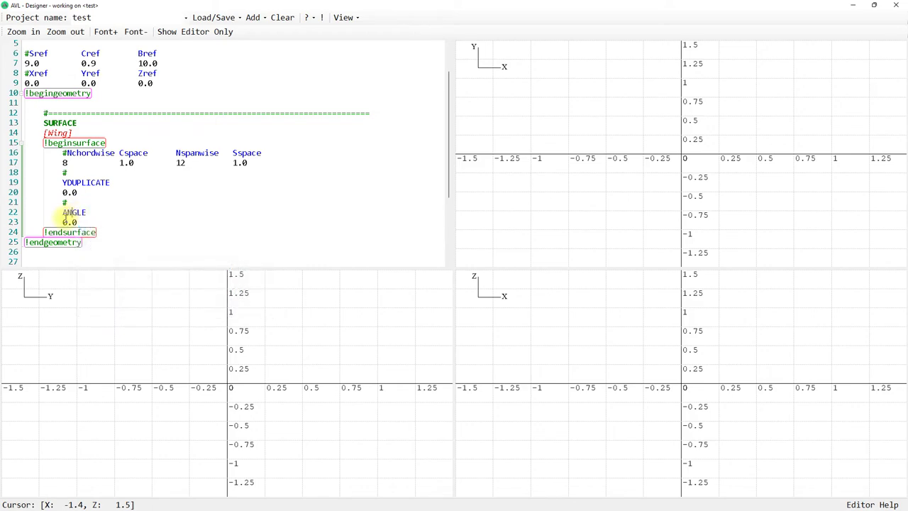
Add a section block after the Wing surface's ANGLE value and set the section's Xle to 0.1.
click(78, 222)
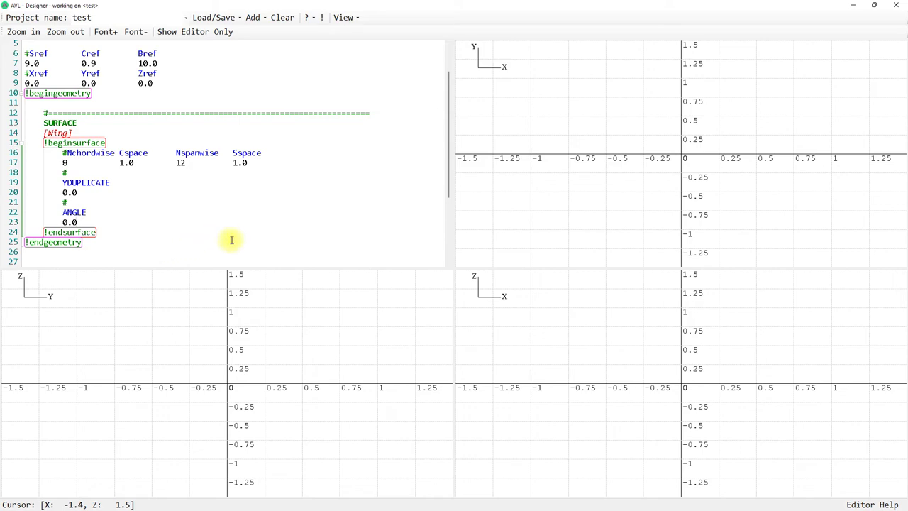
click(254, 19)
click(270, 55)
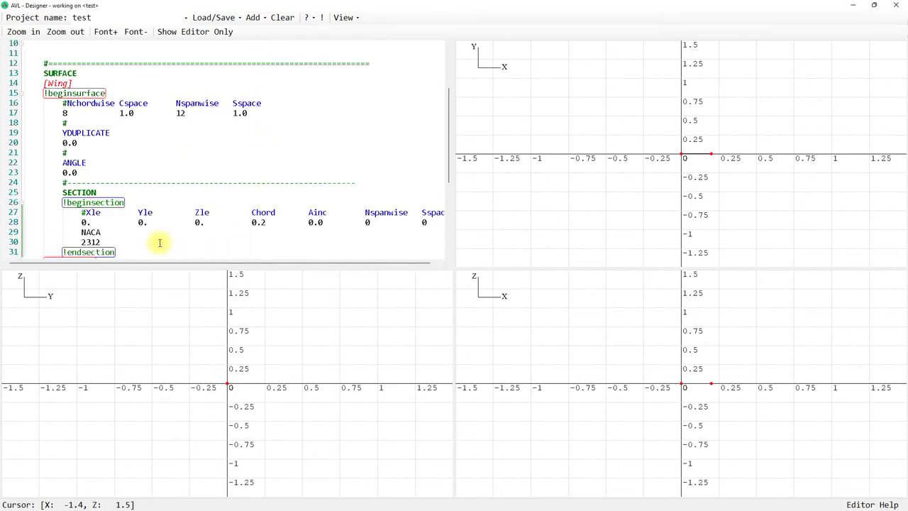
click(95, 222)
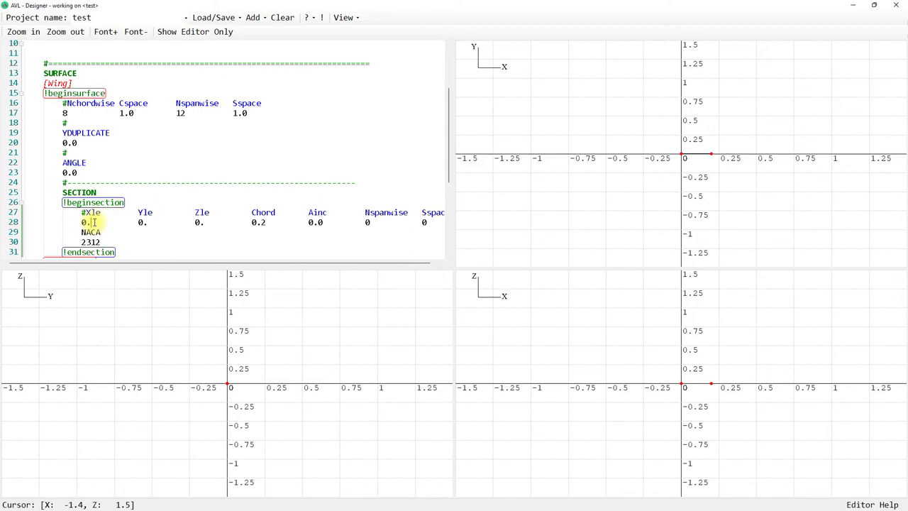
text(1)
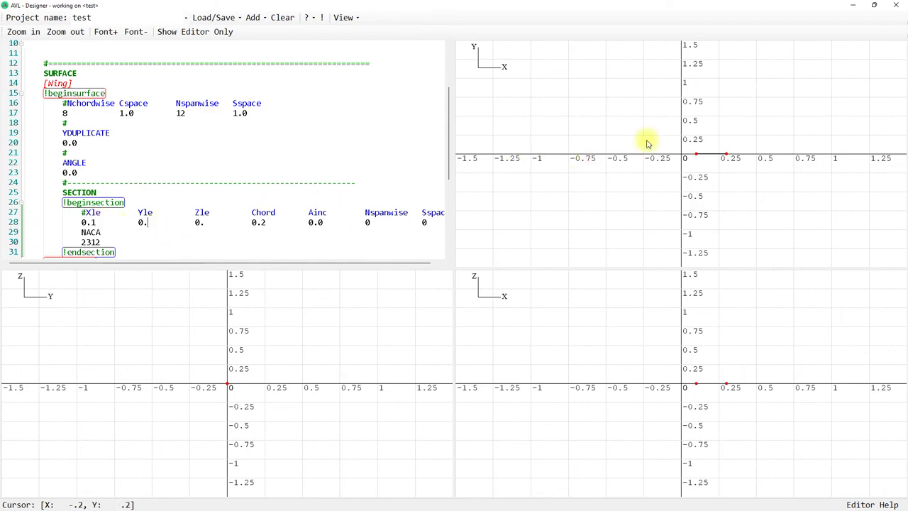
Locate the section's leading-edge point in the XY plane and set the section's Chord to 0.3.
click(697, 153)
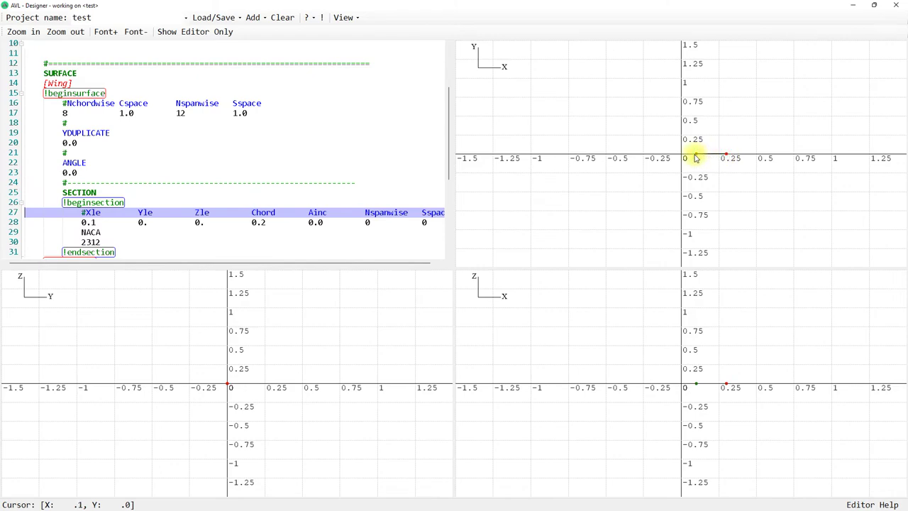
click(264, 222)
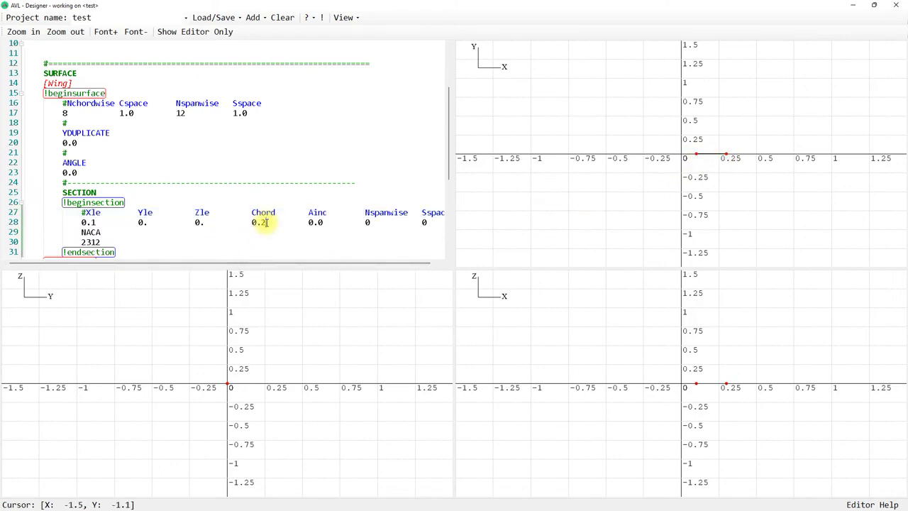
key(BackSpace)
text(1)
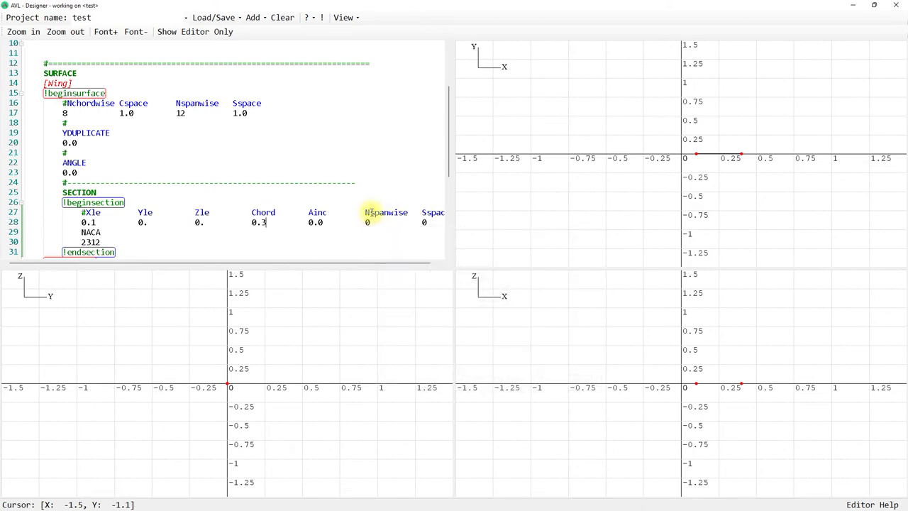
Try to add a control block inside the Wing section, directly after the NACA 2312 airfoil entry.
mouse_move(371, 213)
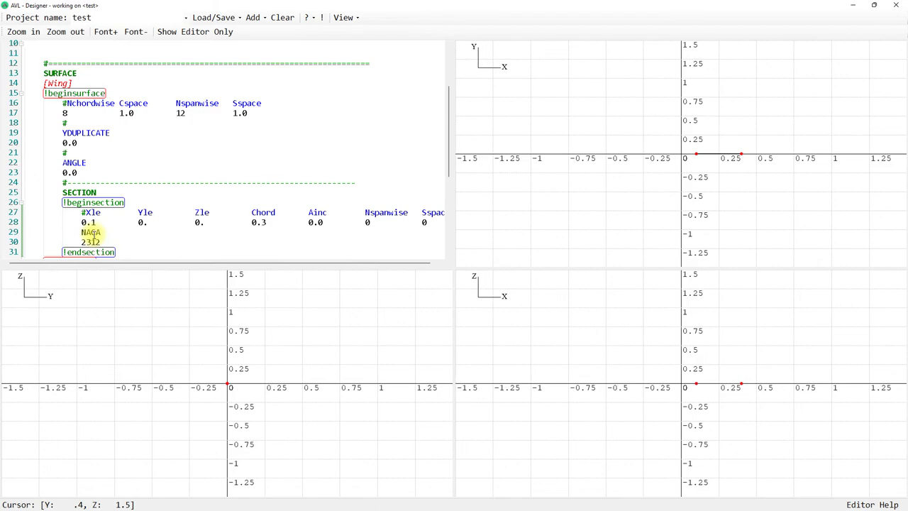
mouse_move(94, 237)
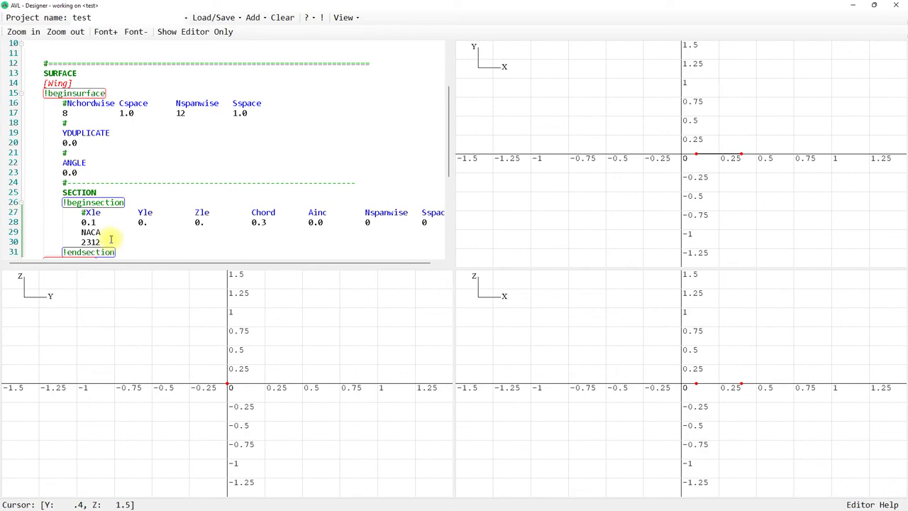
click(113, 240)
scroll(113, 240, down, 2)
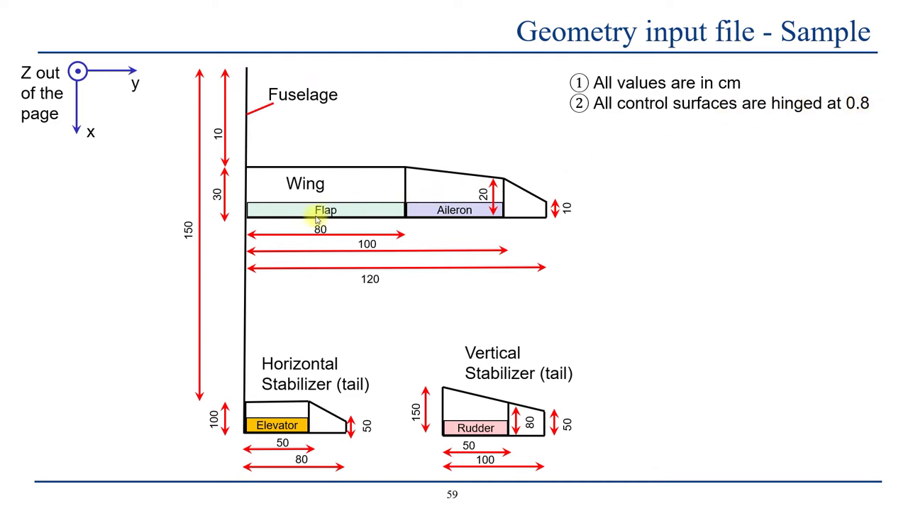
key(alt+Tab)
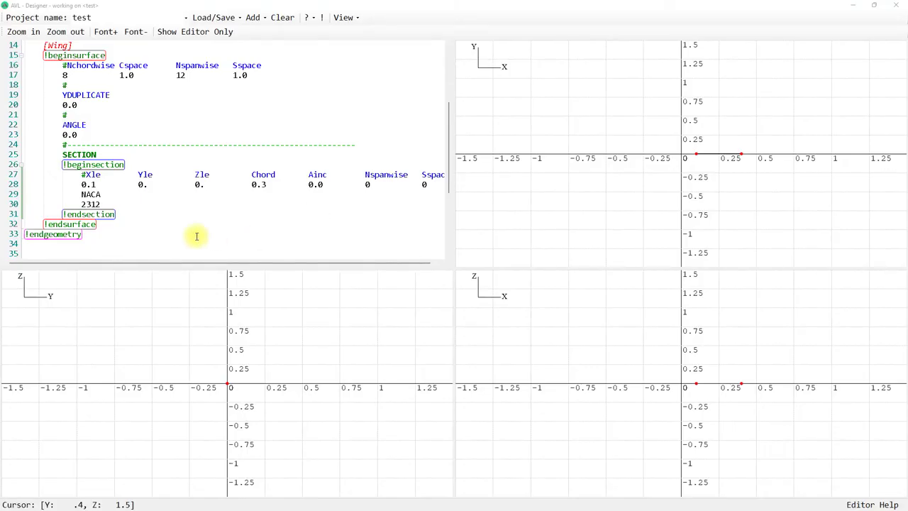
click(125, 204)
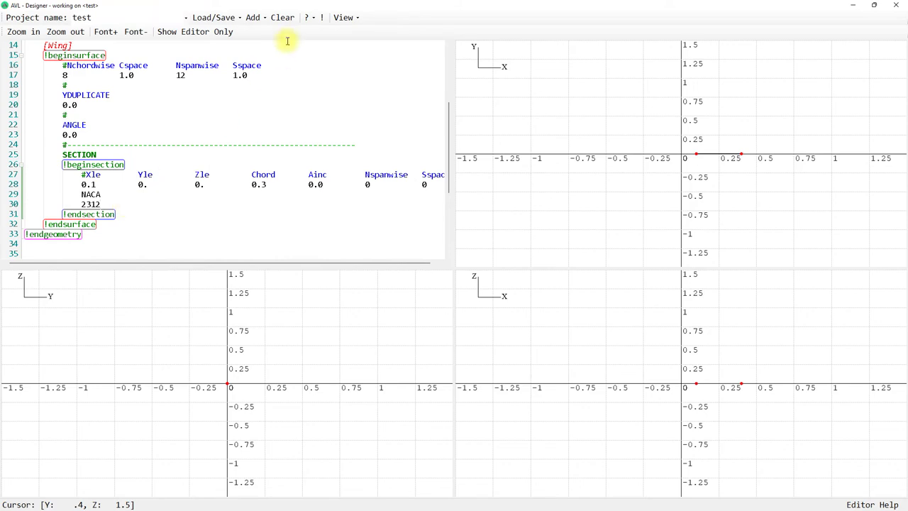
click(253, 18)
click(270, 67)
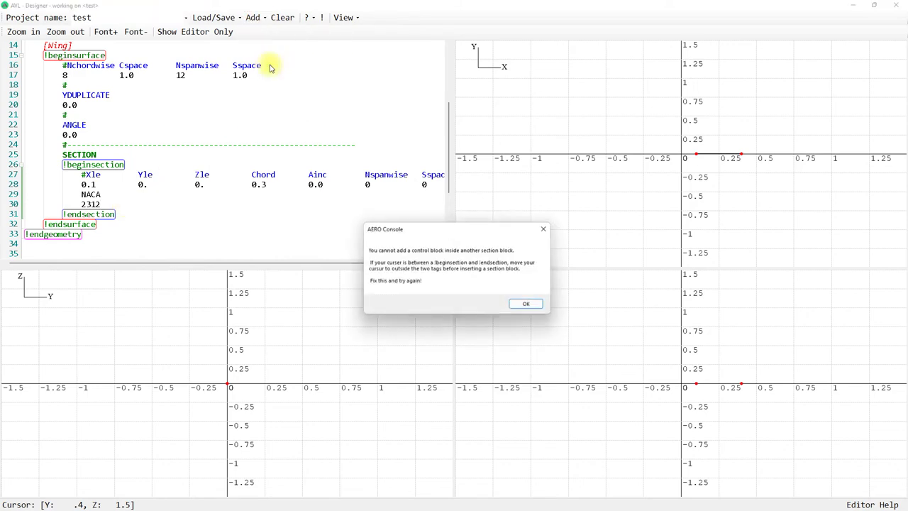
click(523, 305)
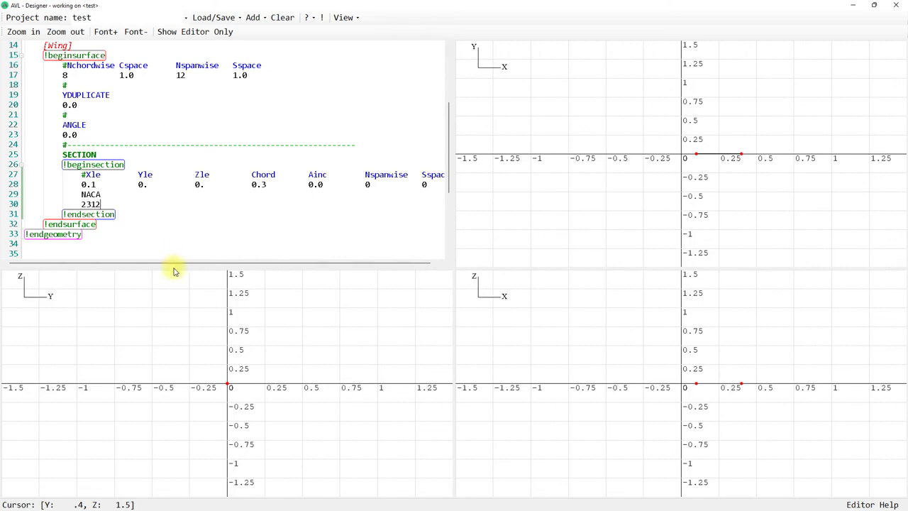
Add a control block to the Wing surface directly after the first section's end marker and check its Cname and Cgain entries.
click(125, 215)
key(Return)
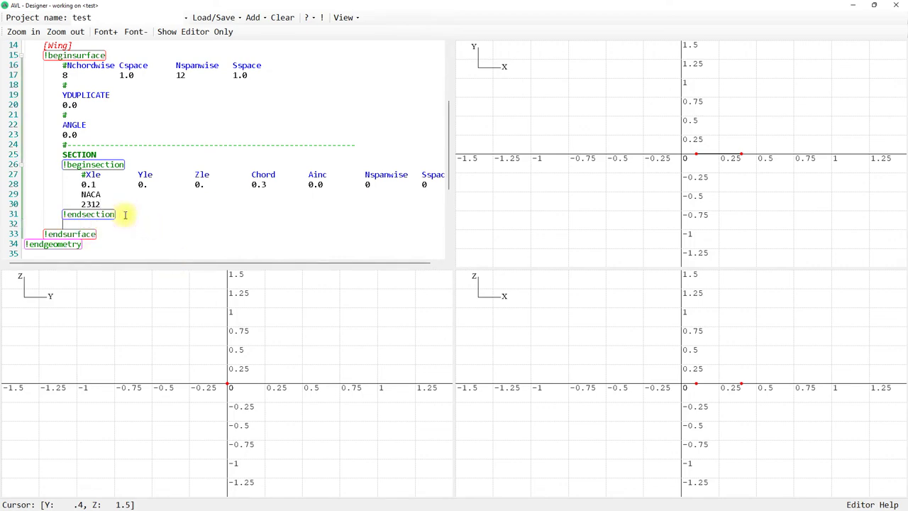
click(256, 18)
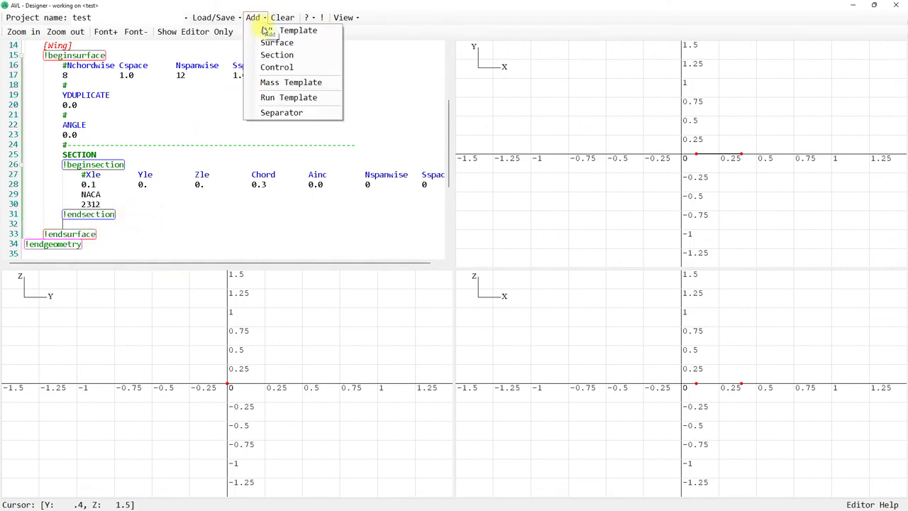
click(273, 66)
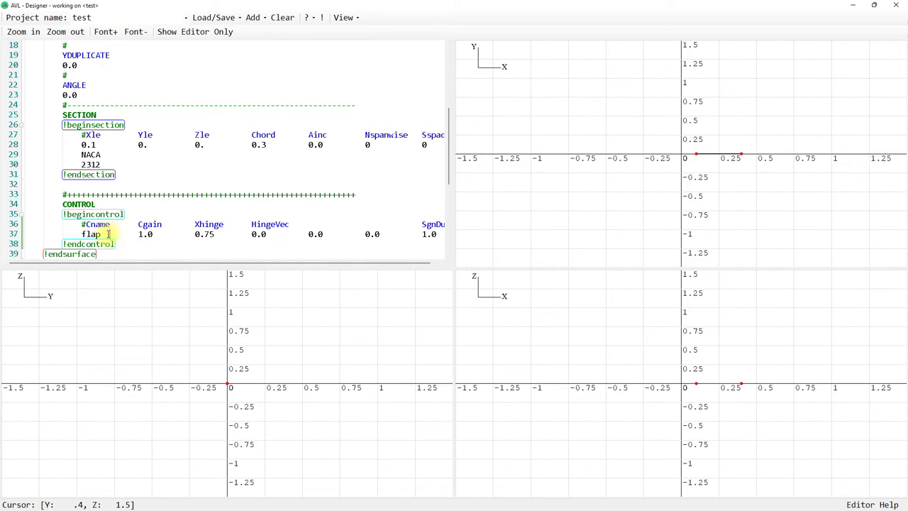
mouse_move(103, 234)
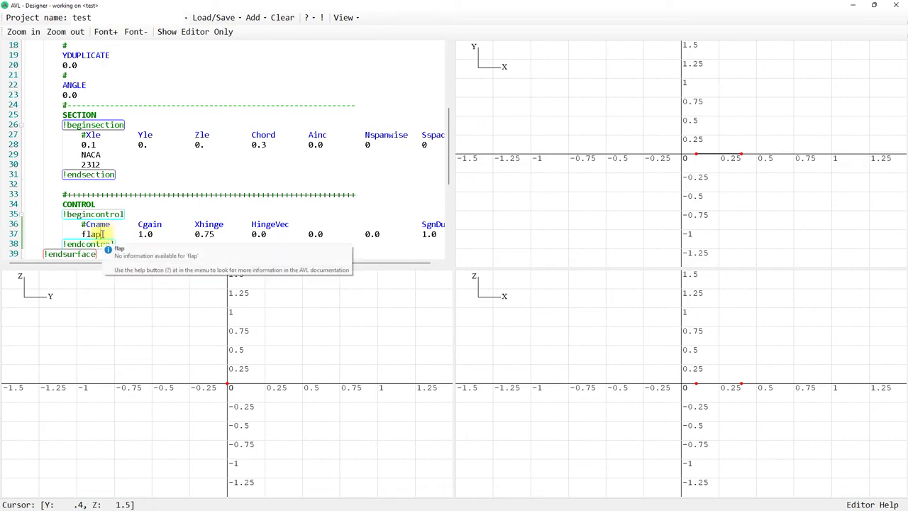
click(103, 234)
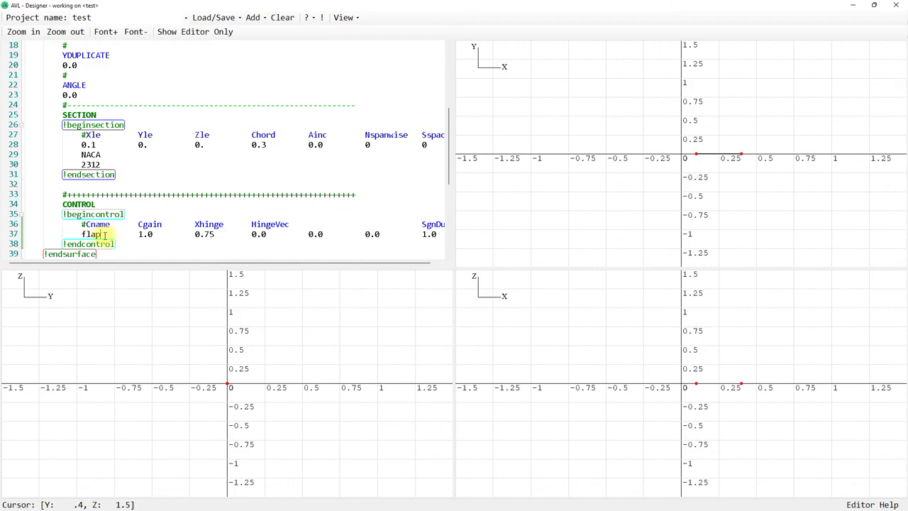
mouse_move(102, 235)
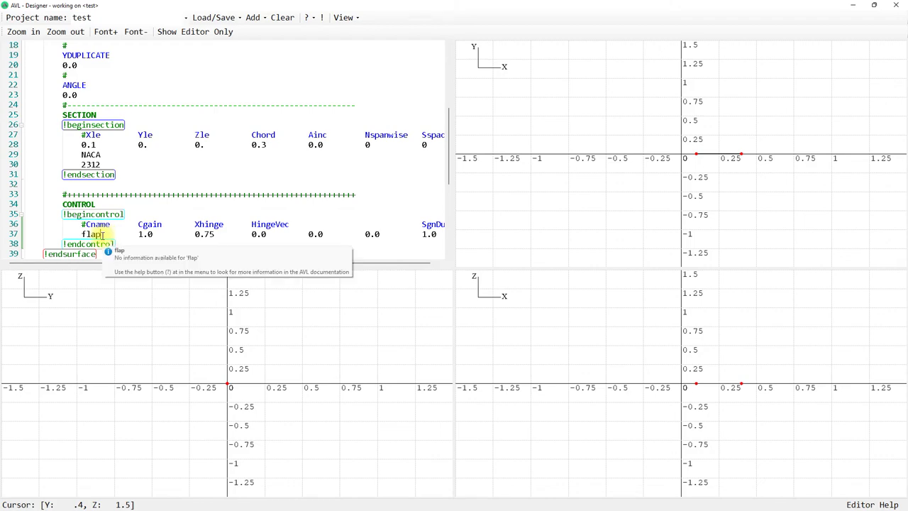
mouse_move(144, 225)
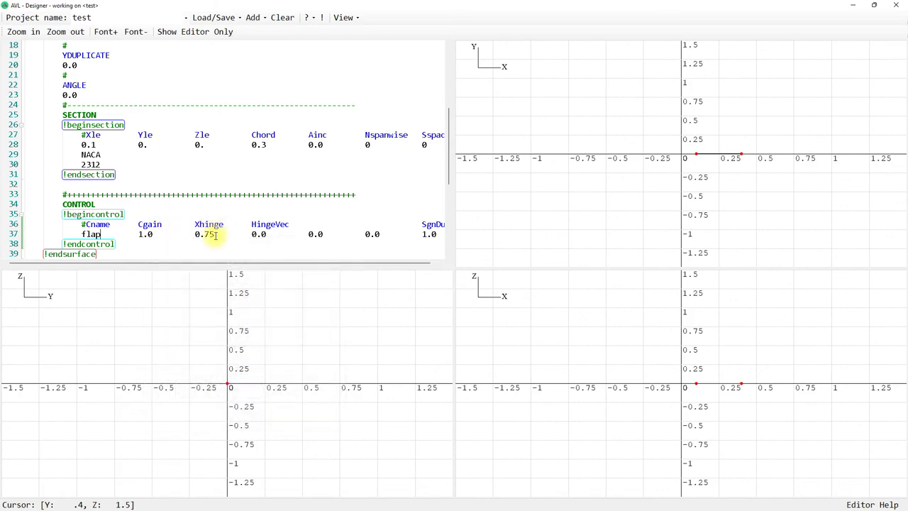
Set the flap control's Xhinge to 0.8 and its second HingeVec component to 1.0.
double_click(212, 236)
text(8)
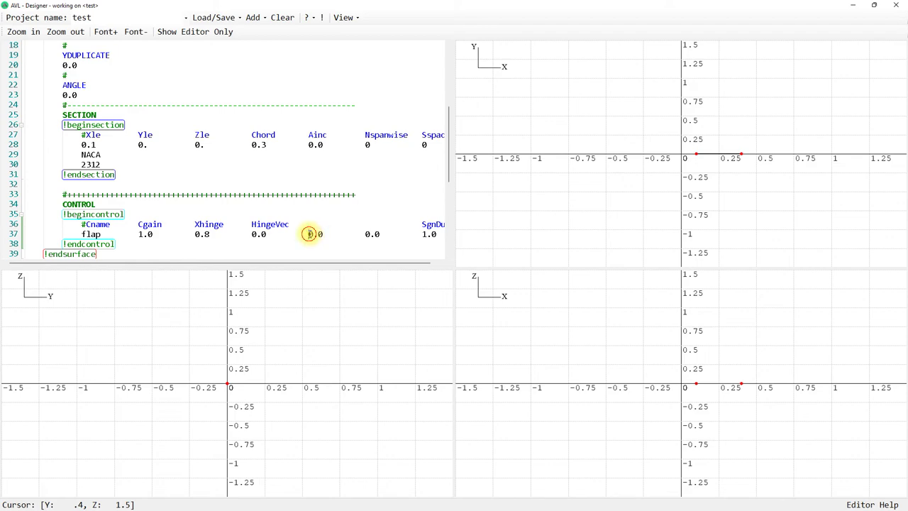
text(1)
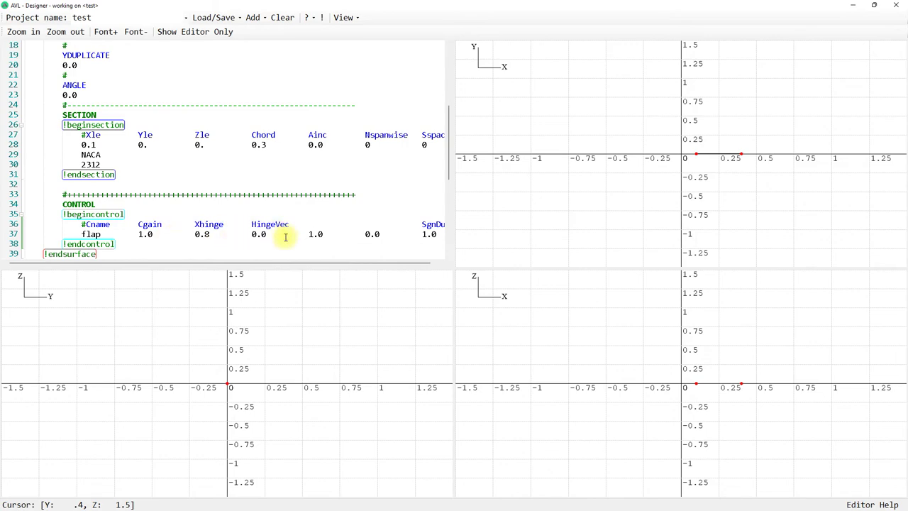
drag(290, 261, 301, 264)
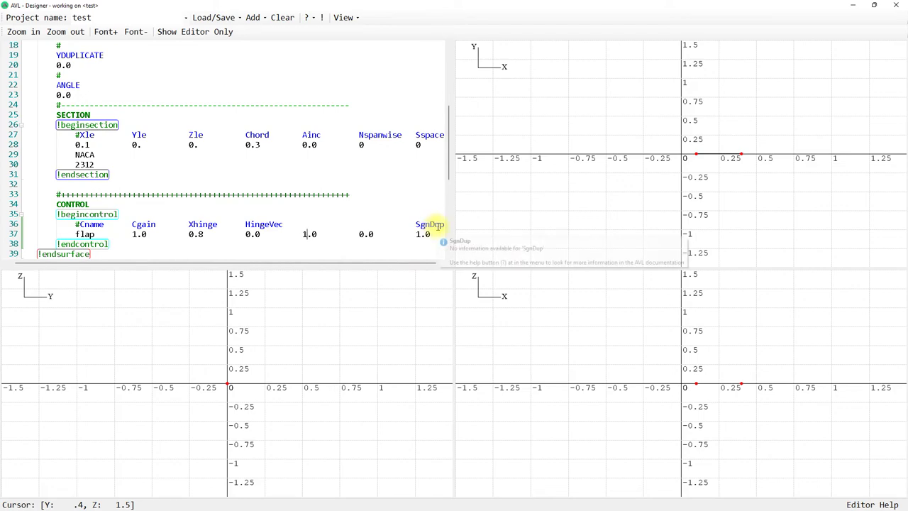
mouse_move(422, 224)
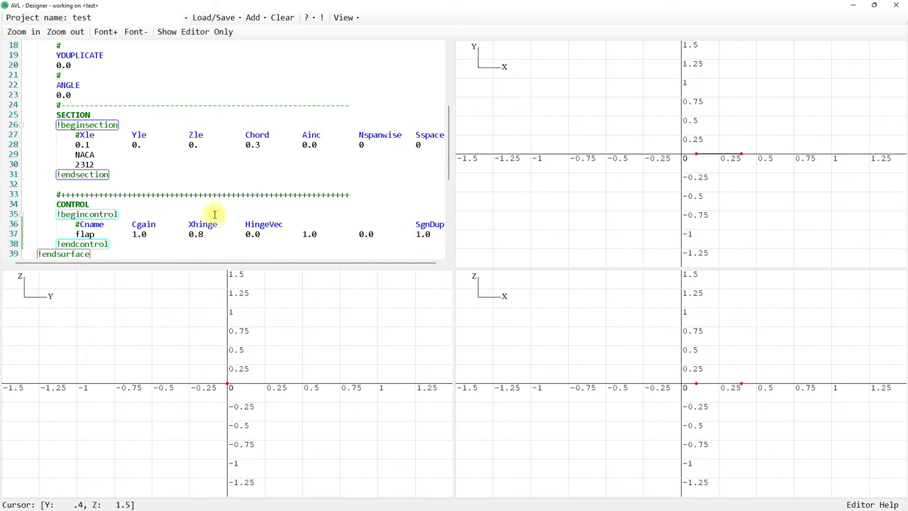
Add a second section block to the Wing surface, after the end of the flap control block.
scroll(124, 214, down, 1)
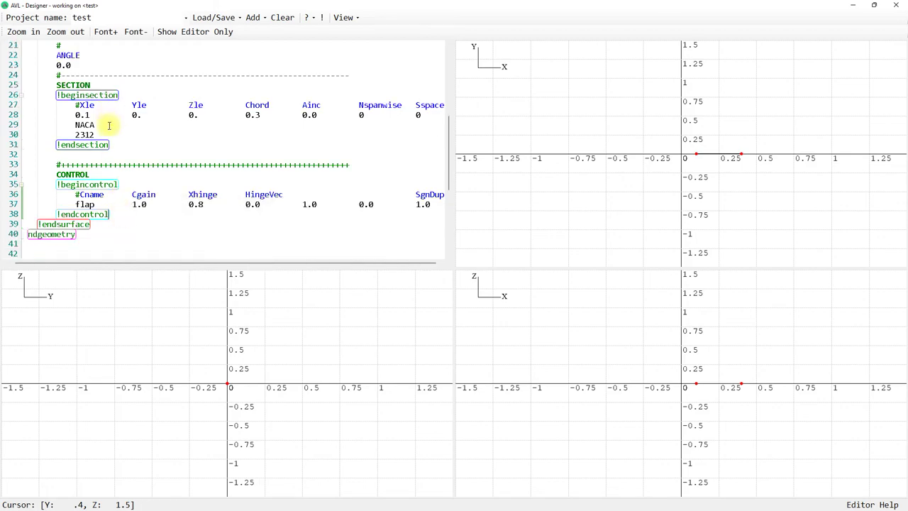
click(117, 214)
key(Return)
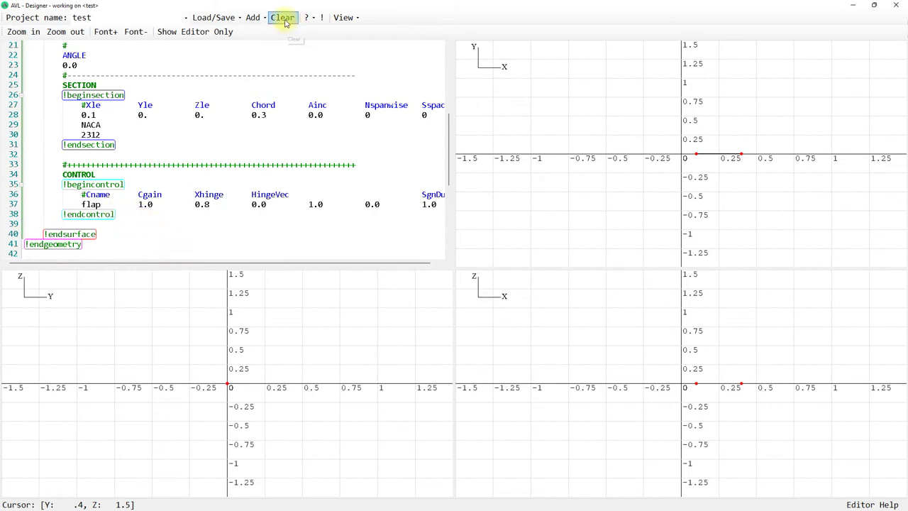
click(254, 19)
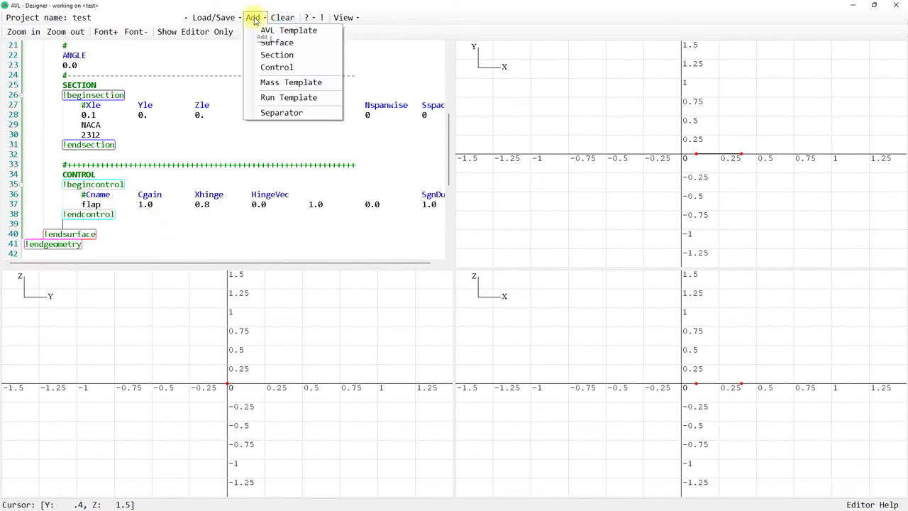
click(260, 55)
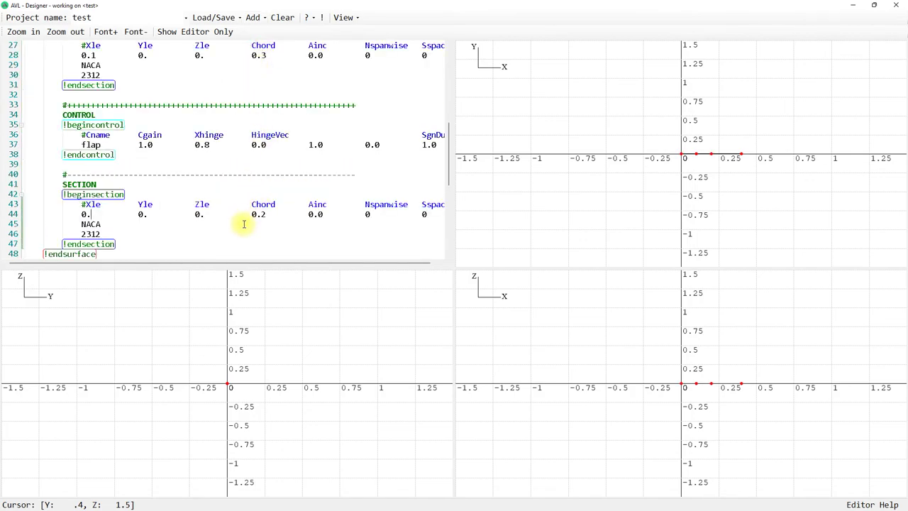
Set the second Wing section's Xle to 0.1 and its Chord to 0.3.
mouse_move(92, 216)
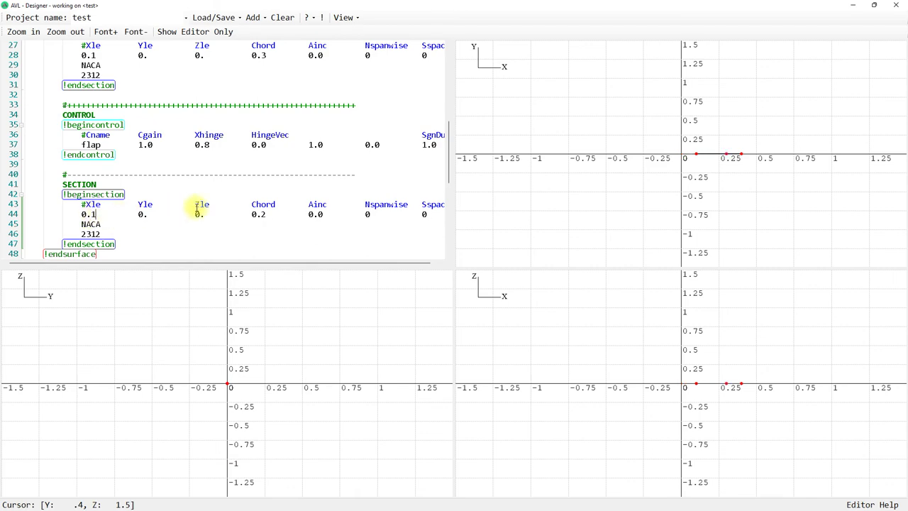
key(BackSpace)
text(1)
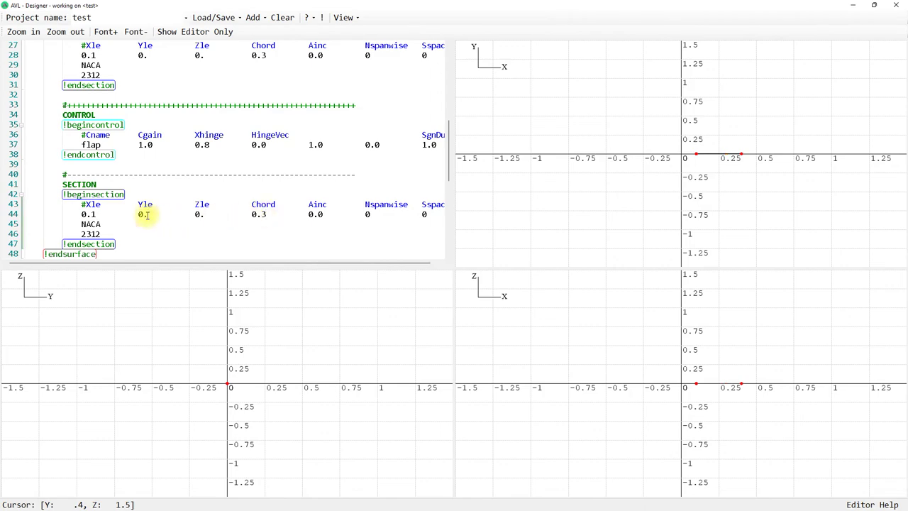
Check the flap's spanwise extent in the sample aircraft drawing and set the second Wing section's Yle to 0.8.
key(alt+Tab)
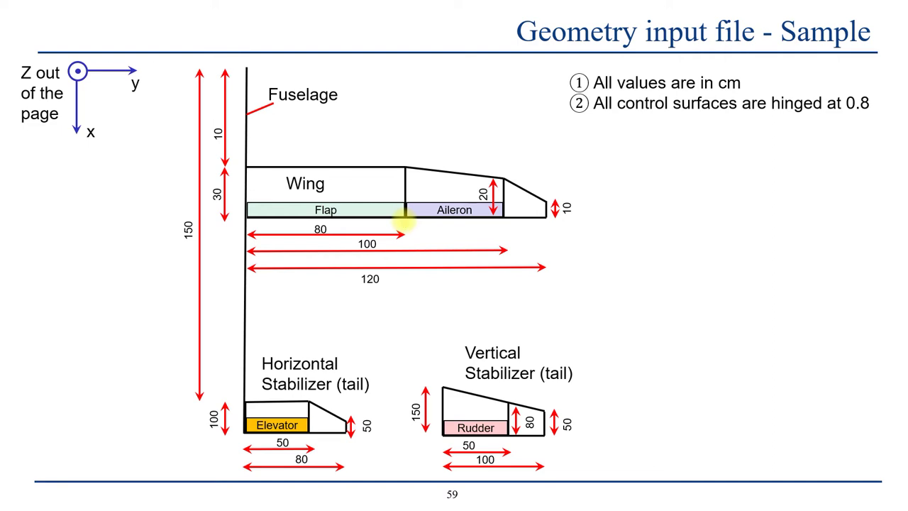
key(alt+Tab)
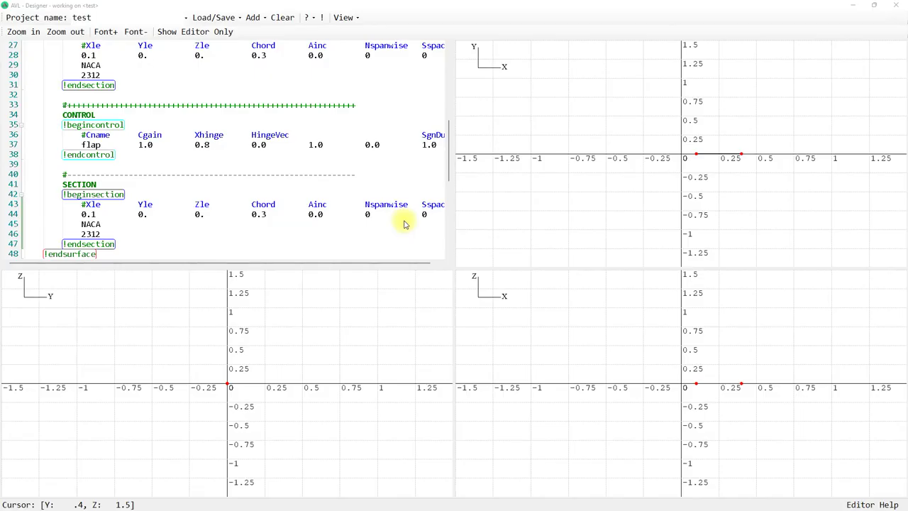
click(147, 214)
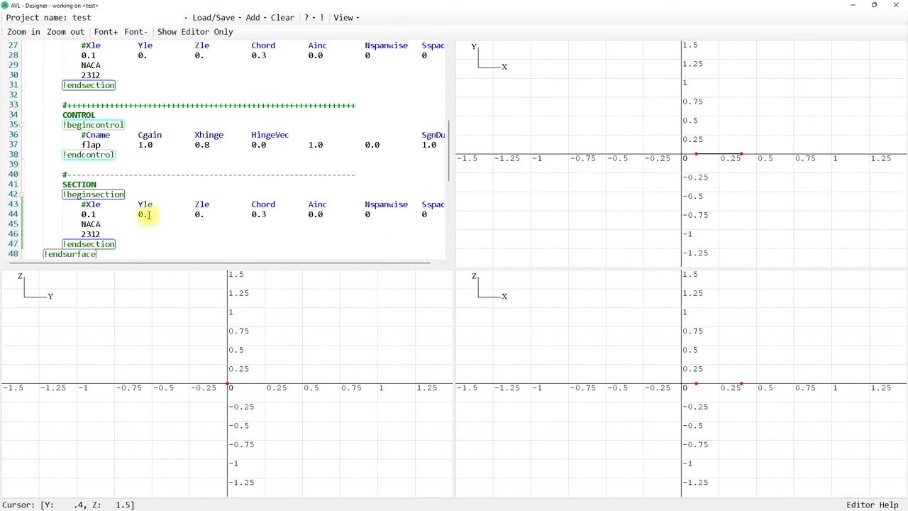
text(8)
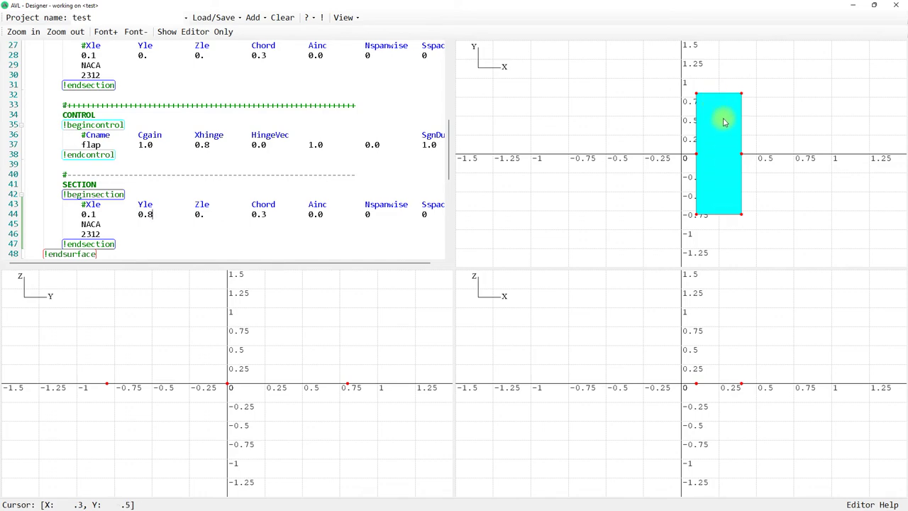
click(737, 211)
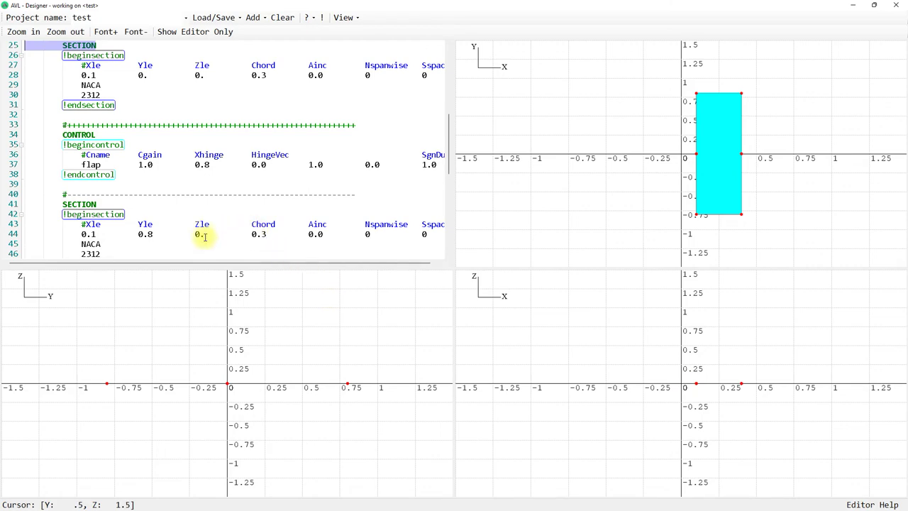
Try a Zle of 0.3 on the second Wing section and return it to 0.0.
scroll(204, 237, down, 1)
click(205, 206)
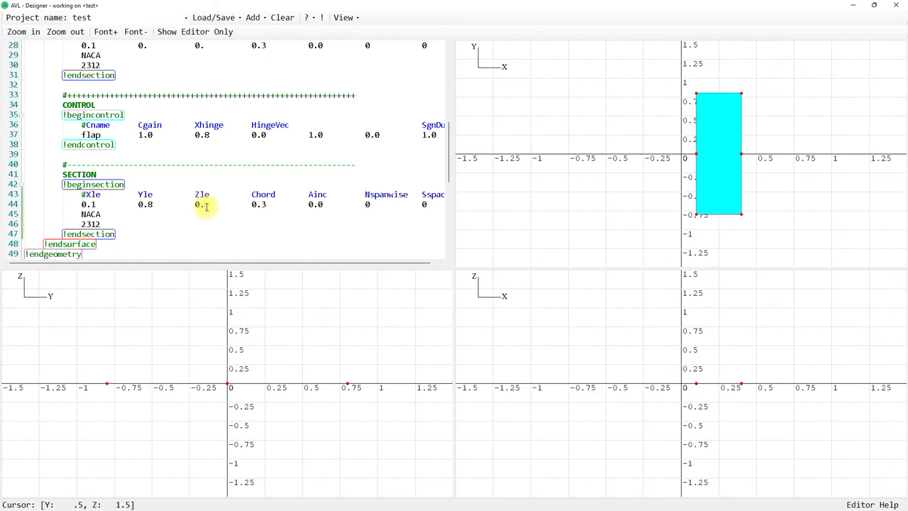
text(3)
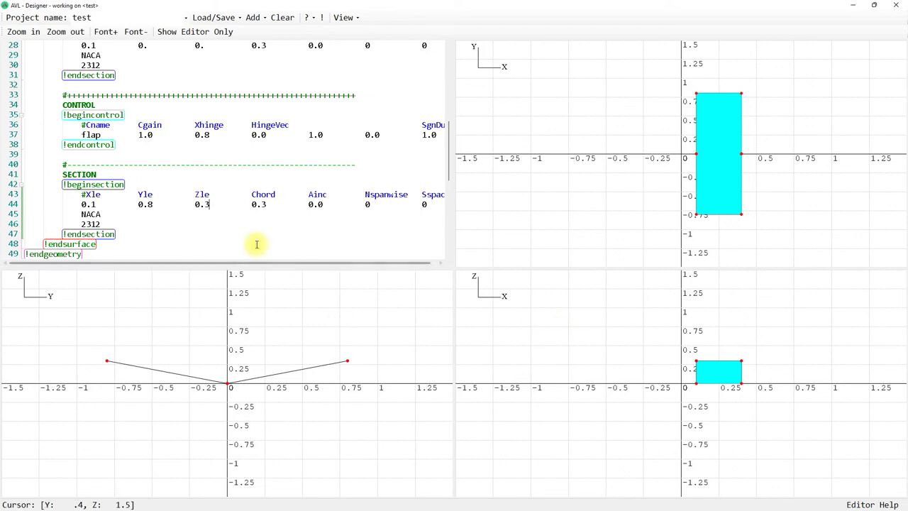
click(202, 204)
key(BackSpace)
text(0)
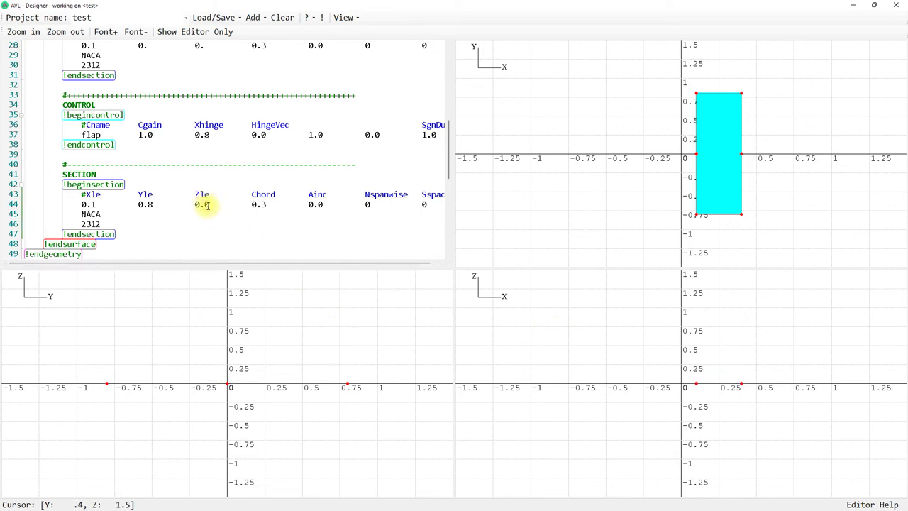
Add a flap control block after the second Wing section with Xhinge 0.8 and a second HingeVec component of 1.0.
click(132, 230)
key(Return)
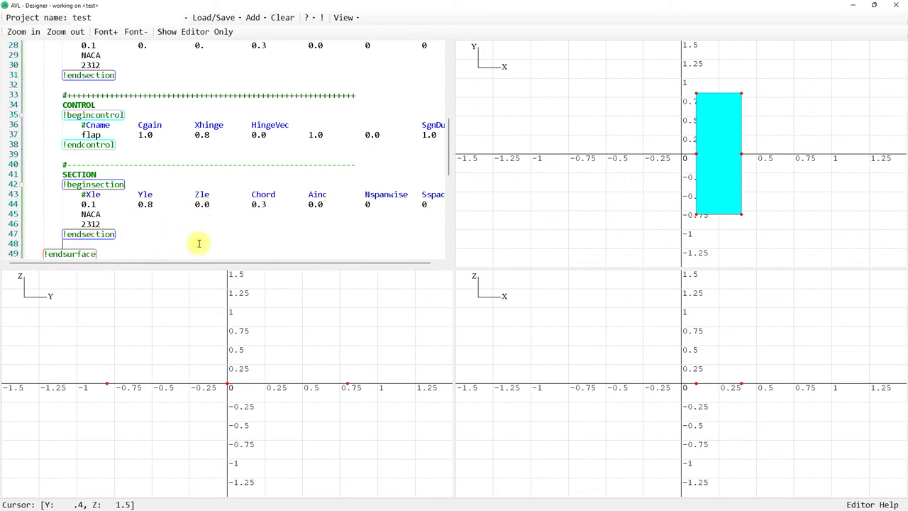
click(254, 18)
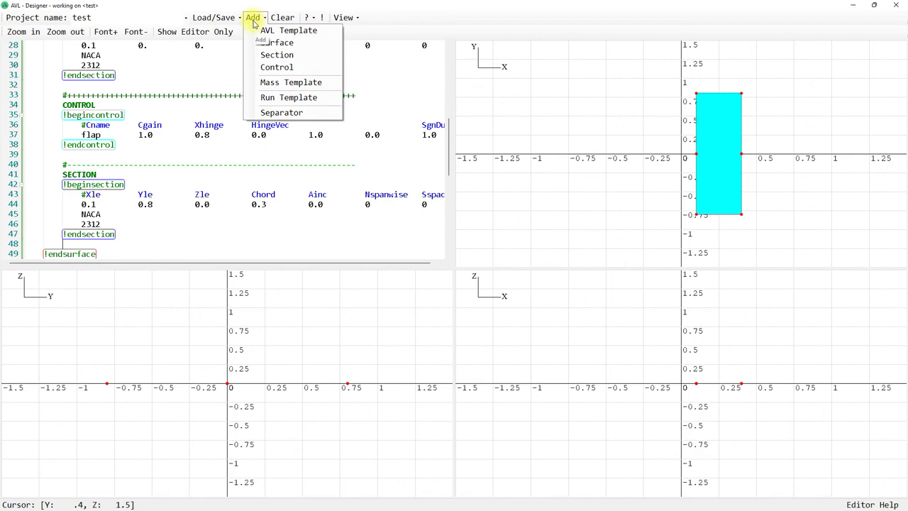
click(264, 66)
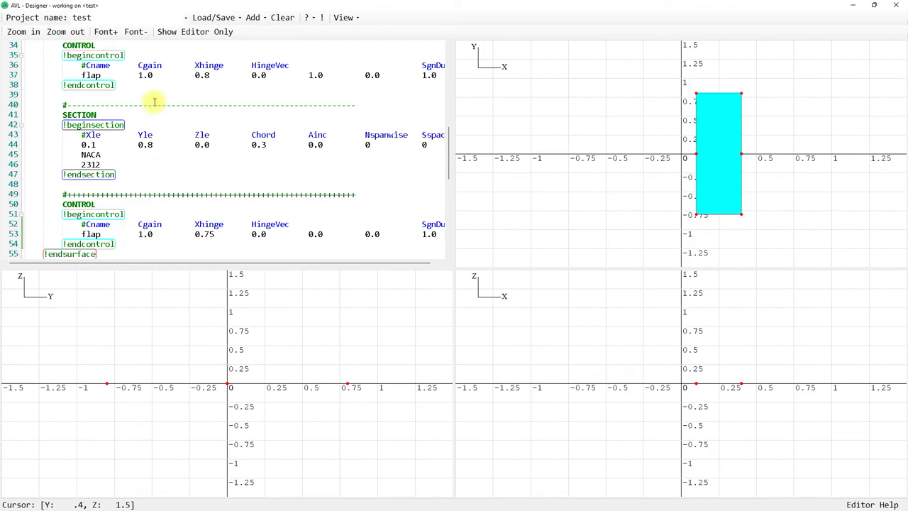
drag(205, 234, 210, 235)
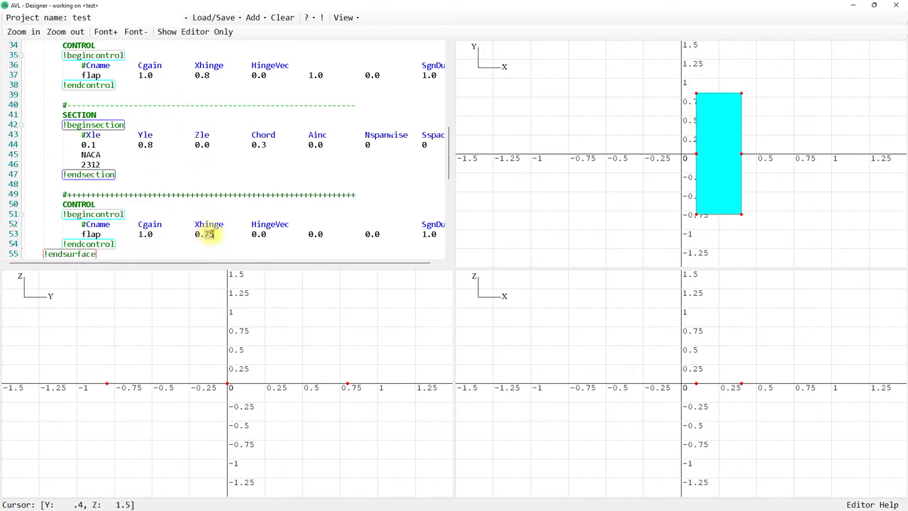
text(8)
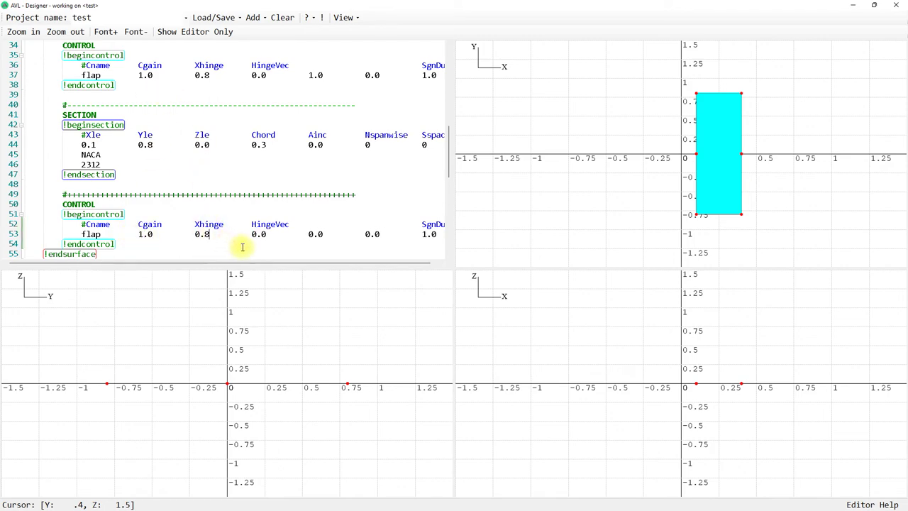
click(313, 234)
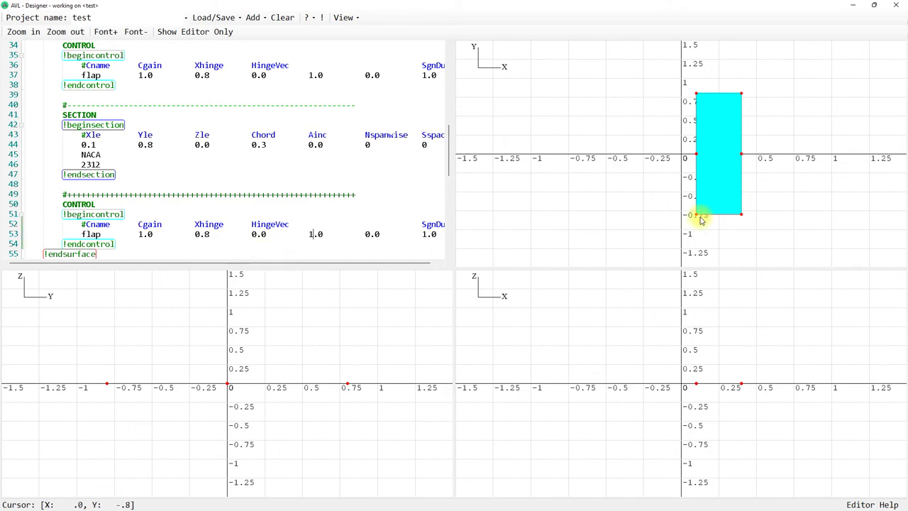
click(742, 155)
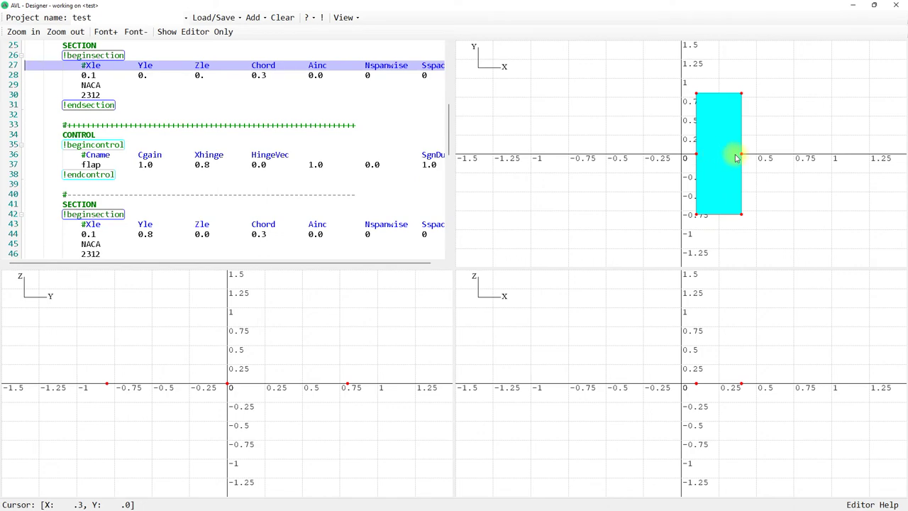
click(701, 102)
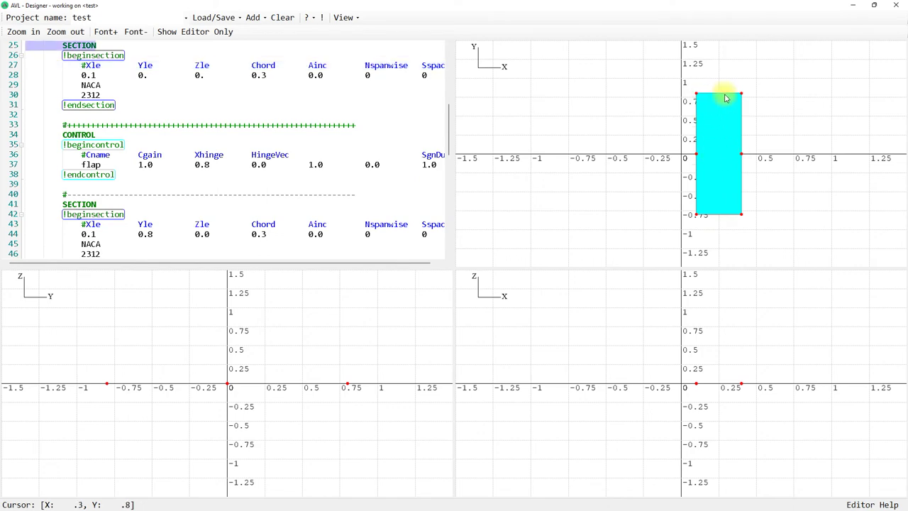
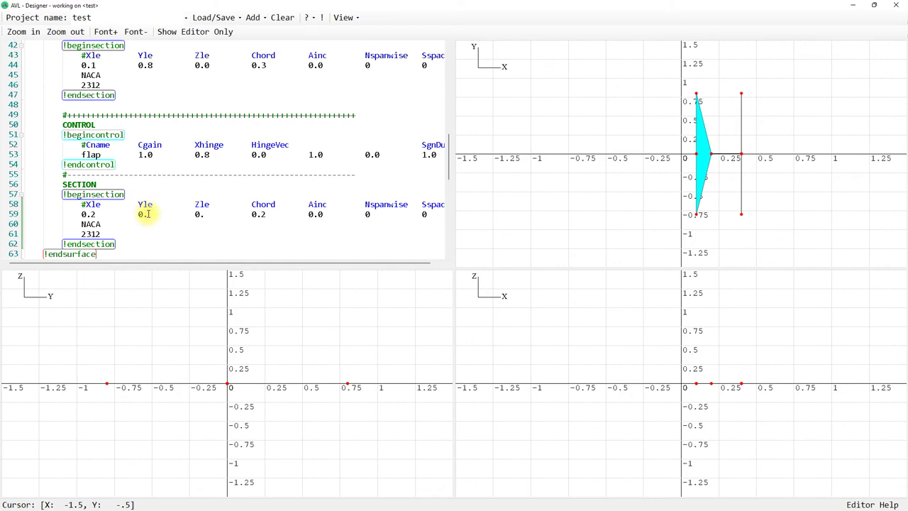
Set the third Wing section's Yle to 1.0.
text(1.0)
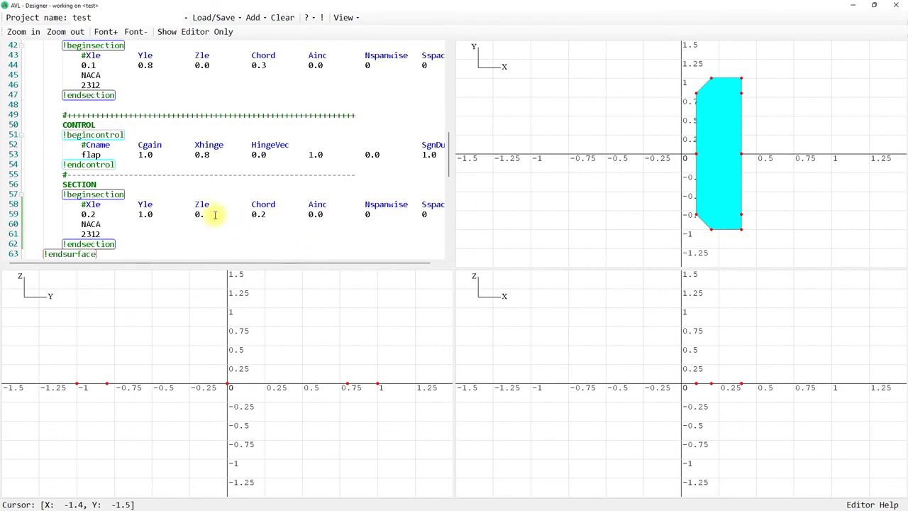
Check the aileron's placement in the sample aircraft drawing and add a control block named aileron after the second Wing section's flap control.
key(alt+Tab)
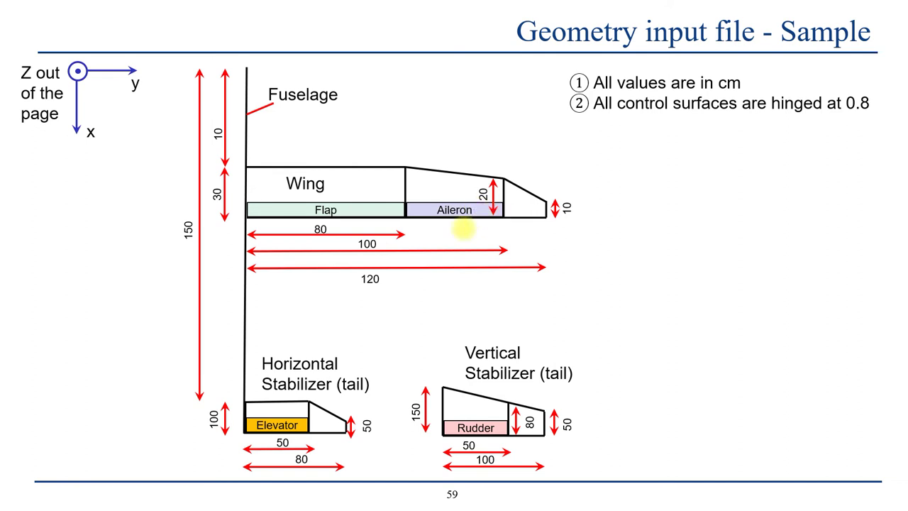
key(alt+Tab)
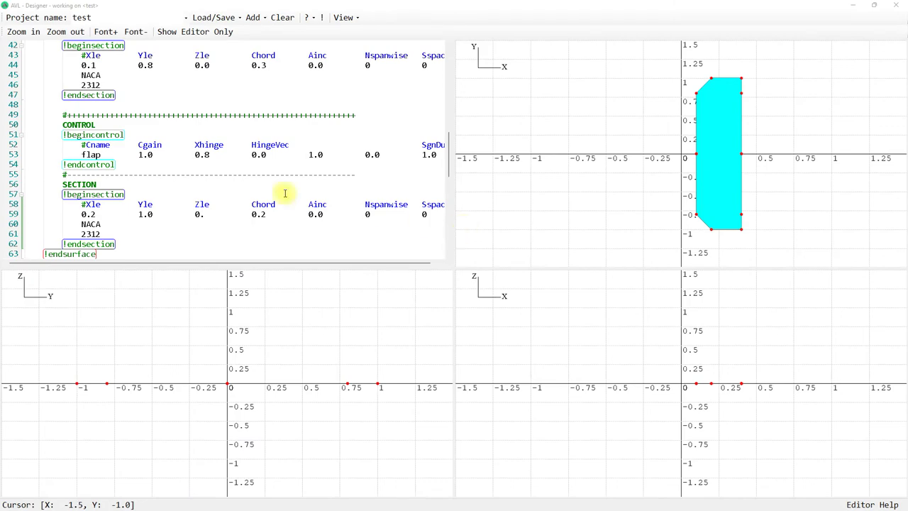
click(159, 167)
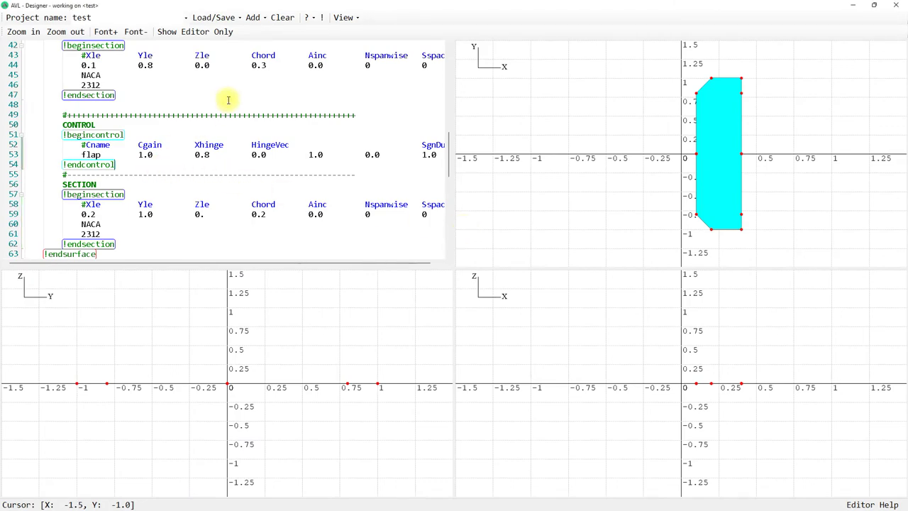
click(254, 18)
click(270, 66)
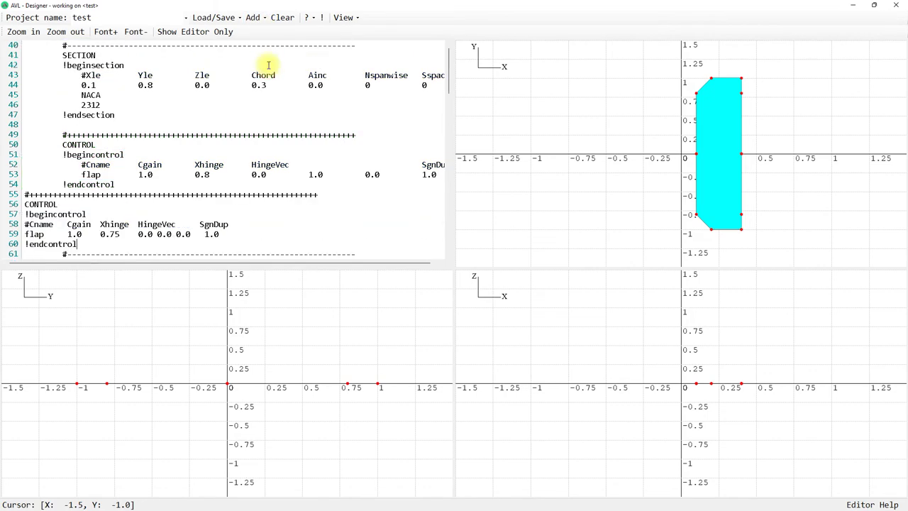
double_click(96, 234)
text(aile)
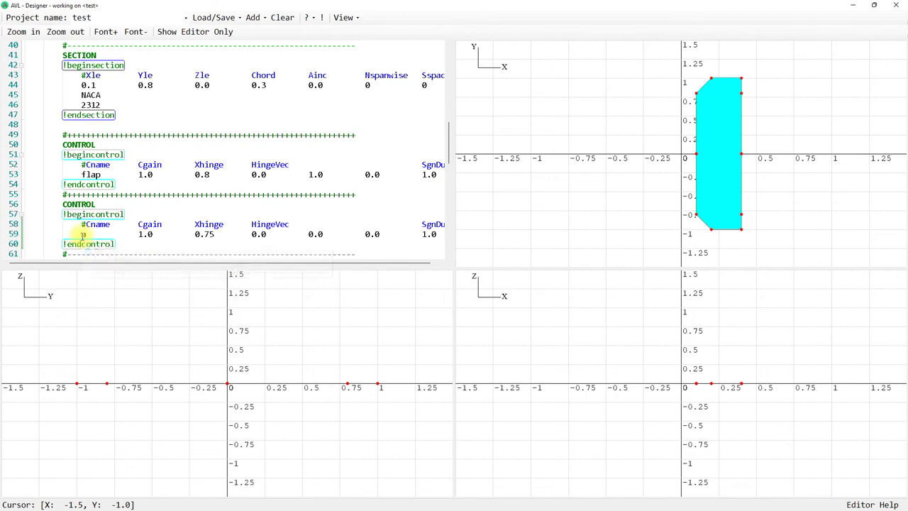
text(ron)
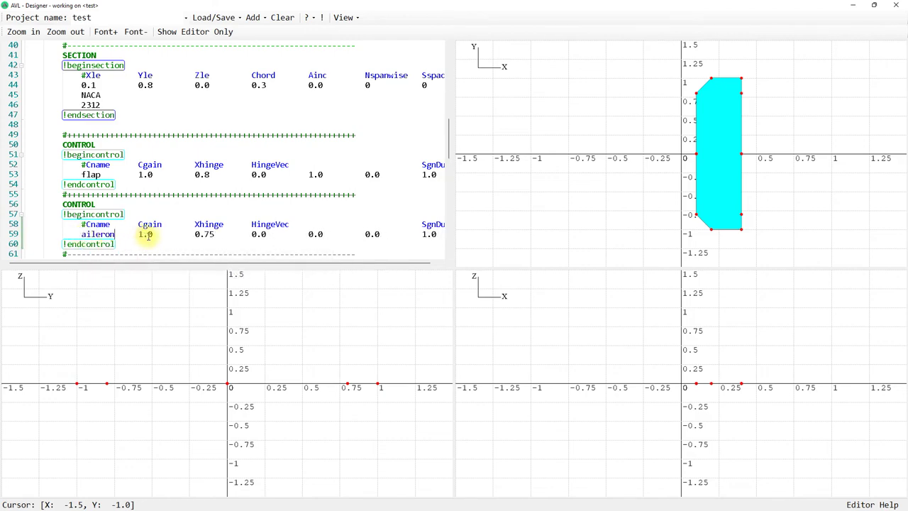
Set the aileron control's Xhinge to 0.8, its second HingeVec component to 1.0 and its SgnDup to -1.0.
double_click(209, 234)
text(8)
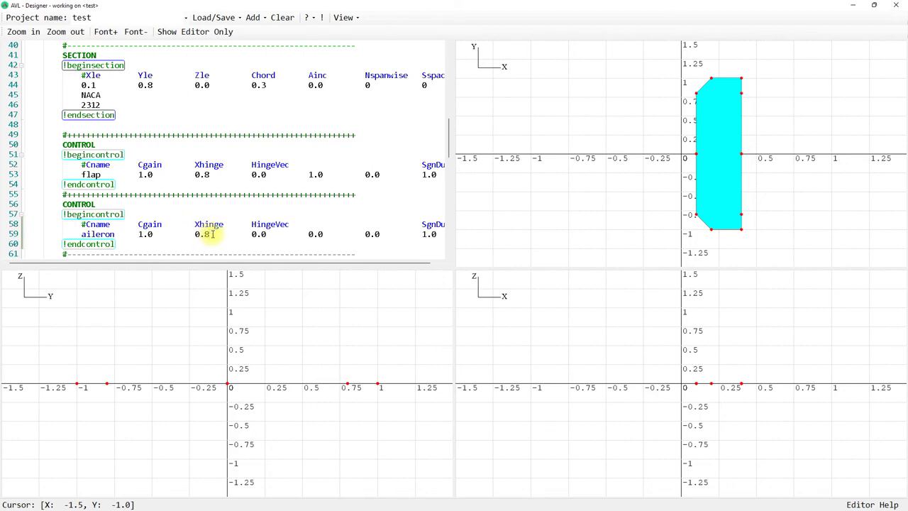
double_click(310, 235)
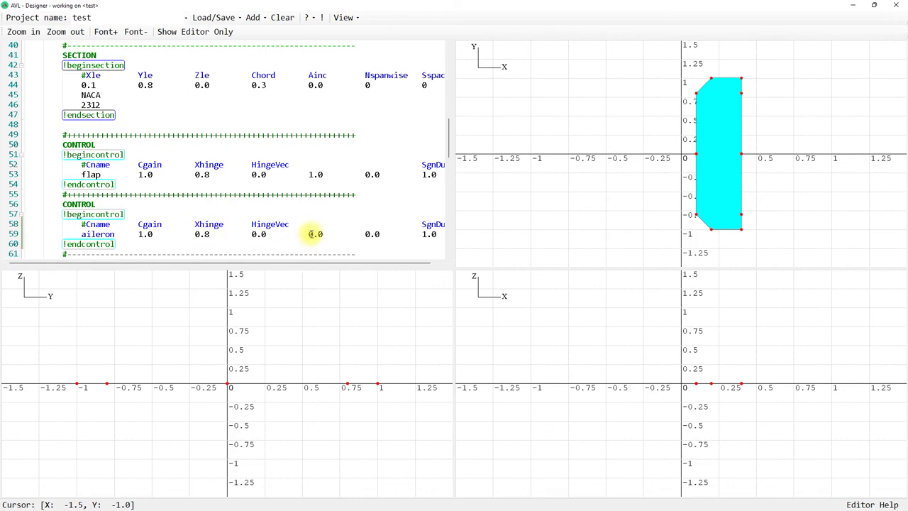
text(1)
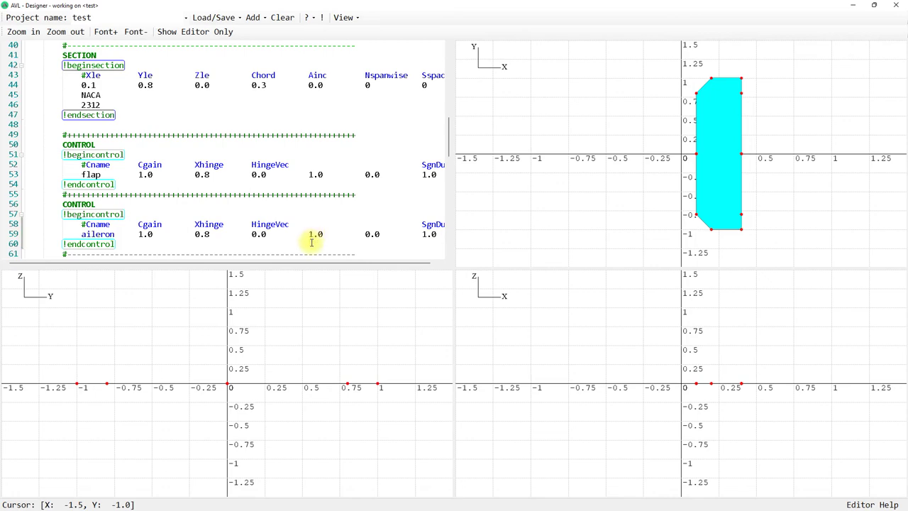
click(424, 234)
text(-)
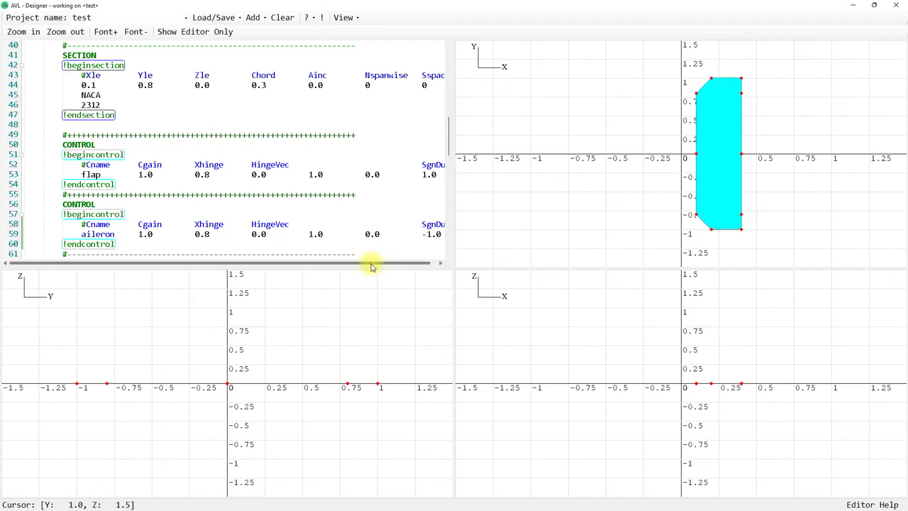
Copy the aileron control block and paste it after the third Wing section.
scroll(186, 228, down, 1)
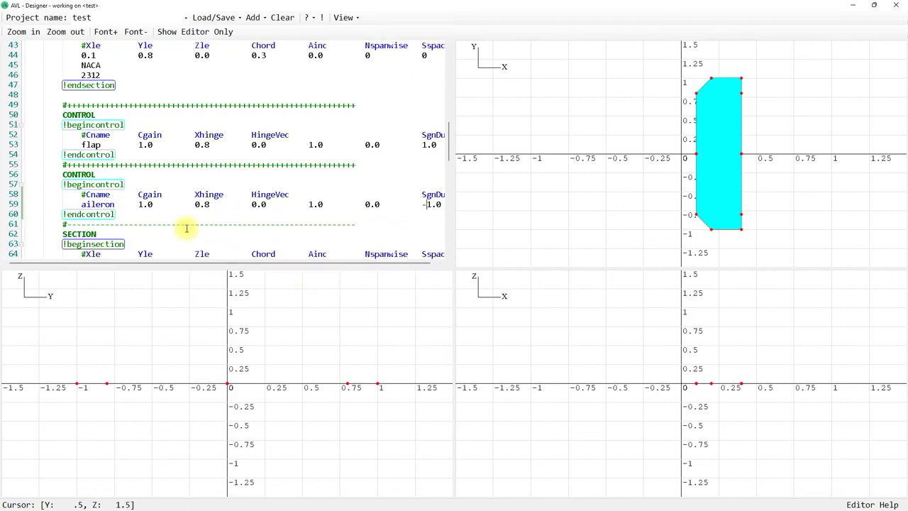
scroll(186, 228, down, 1)
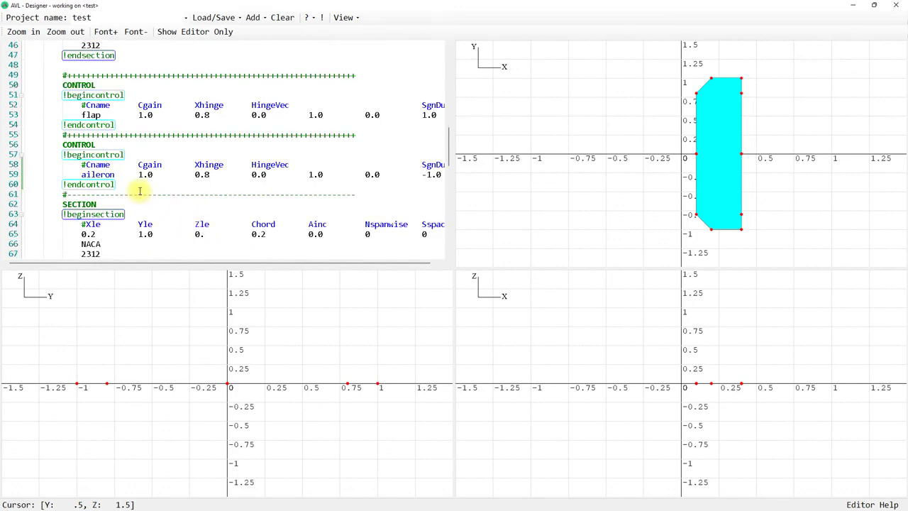
drag(124, 181, 21, 142)
key(ctrl+c)
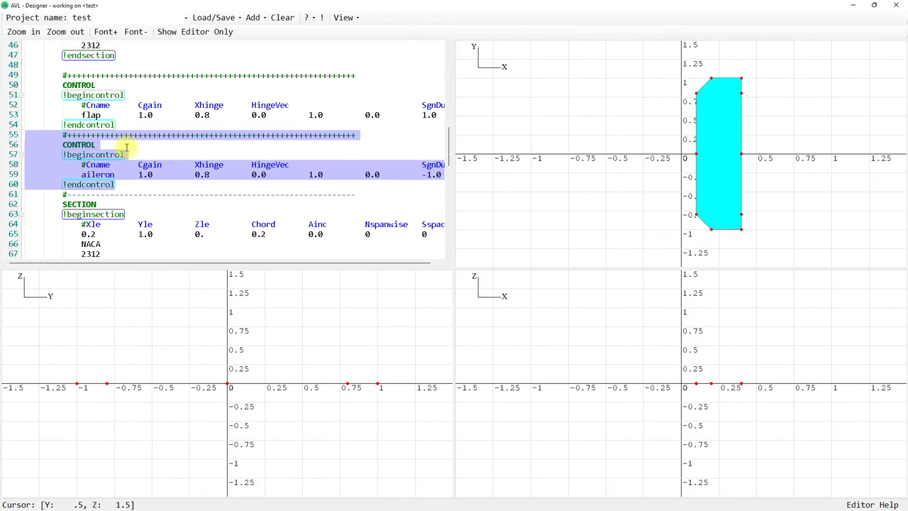
scroll(138, 196, down, 2)
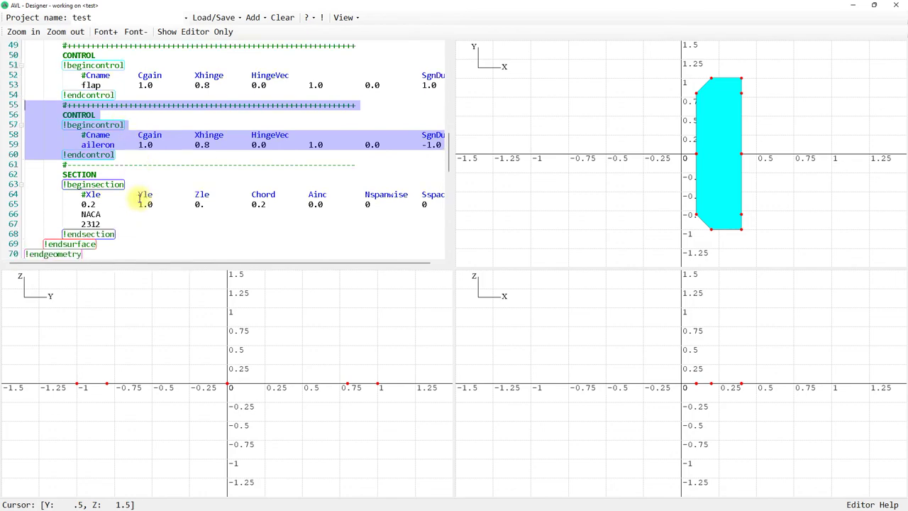
click(130, 202)
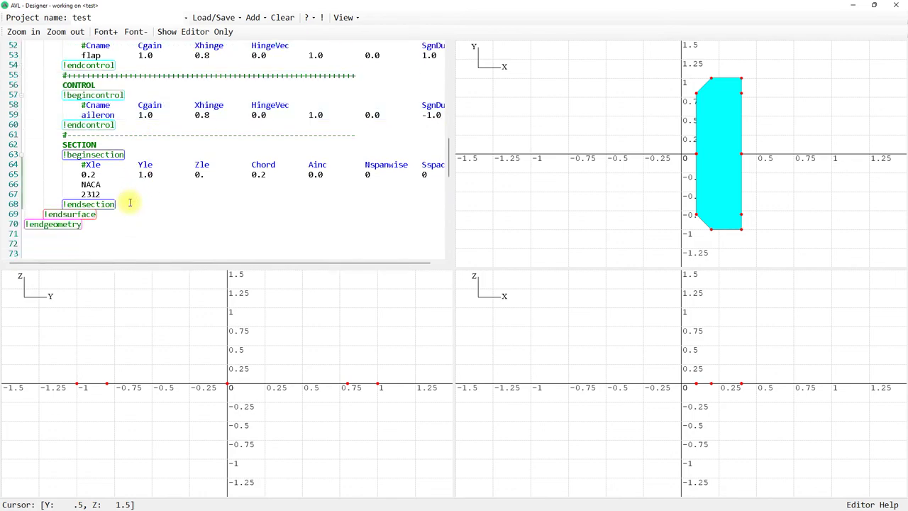
key(Return)
key(ctrl+v)
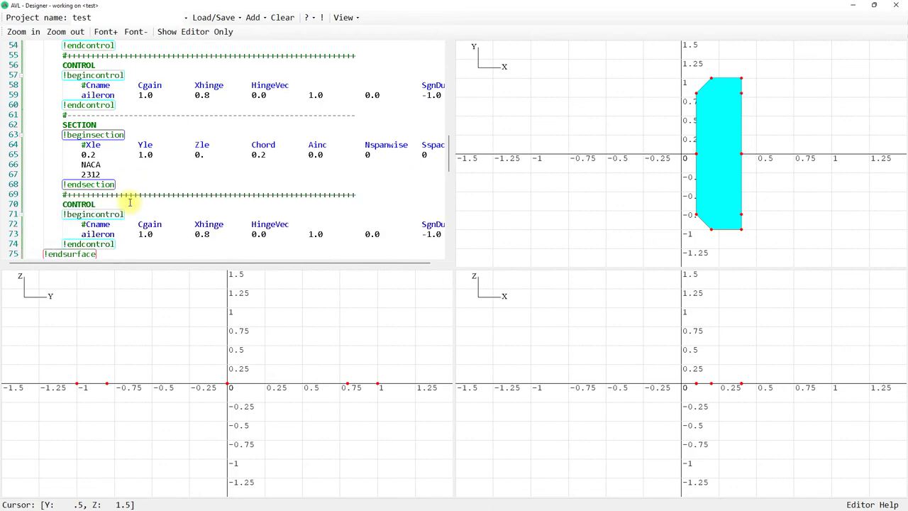
Check the wing tip's dimensions in the sample aircraft drawing and add a fourth Wing section after the second aileron control block.
click(145, 233)
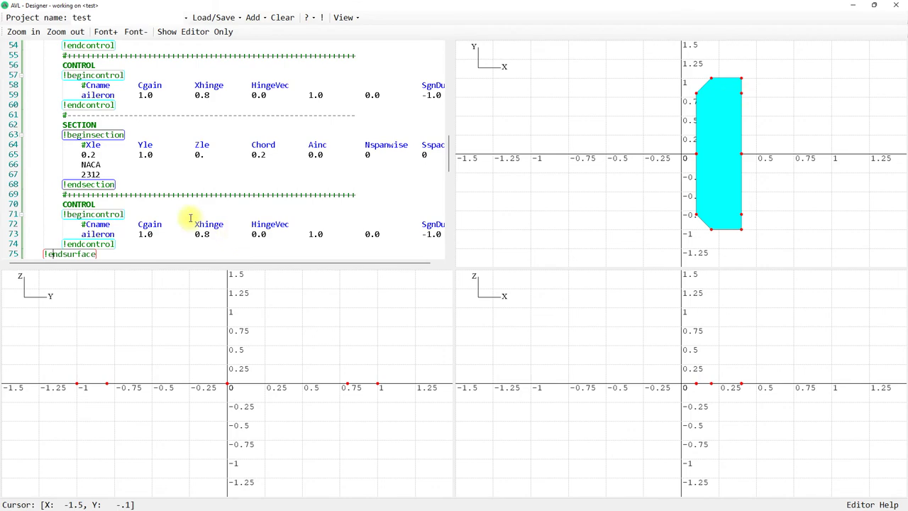
scroll(142, 248, down, 1)
click(126, 215)
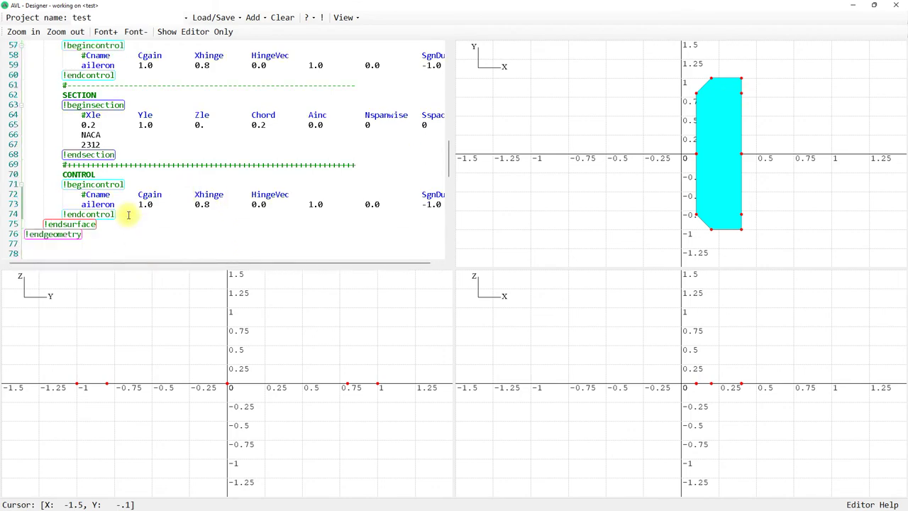
key(Return)
key(alt+Tab)
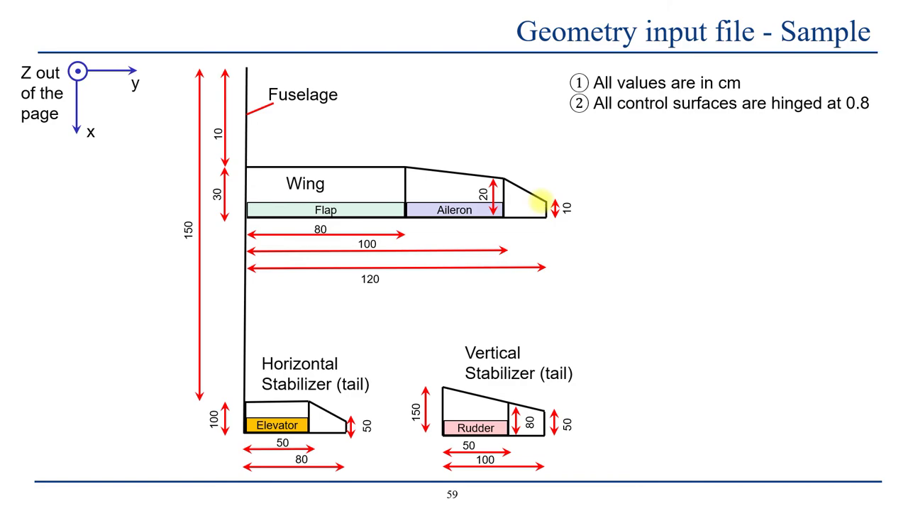
key(alt+Tab)
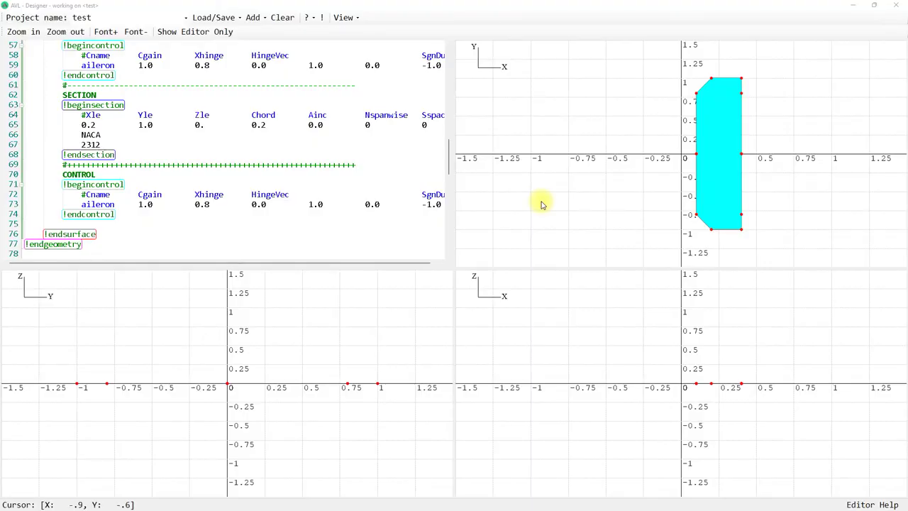
click(104, 221)
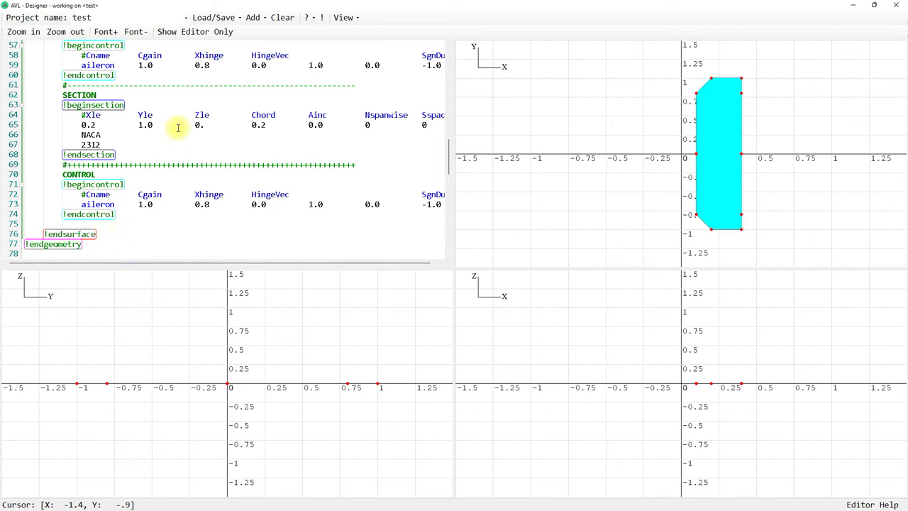
click(253, 17)
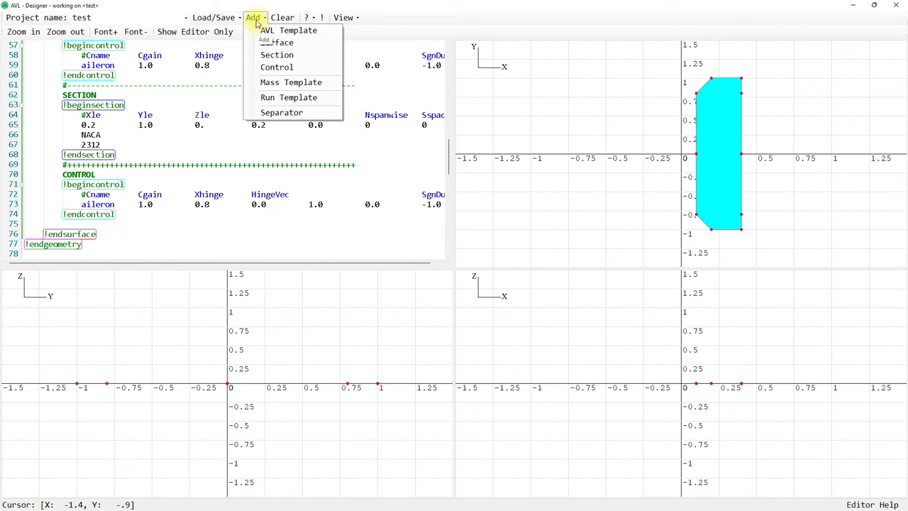
click(273, 55)
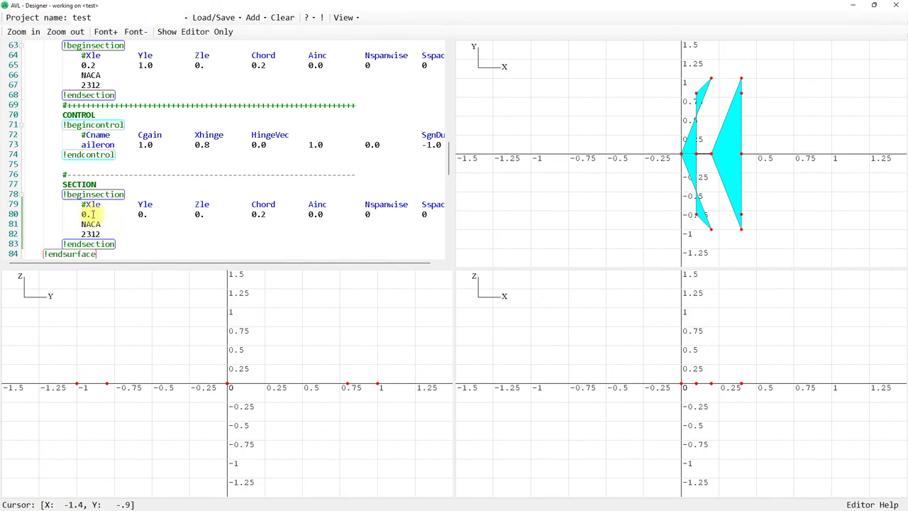
Set the fourth Wing section's Xle to 0.3, Yle to 1.2 and Chord to 0.1.
text(3)
click(140, 214)
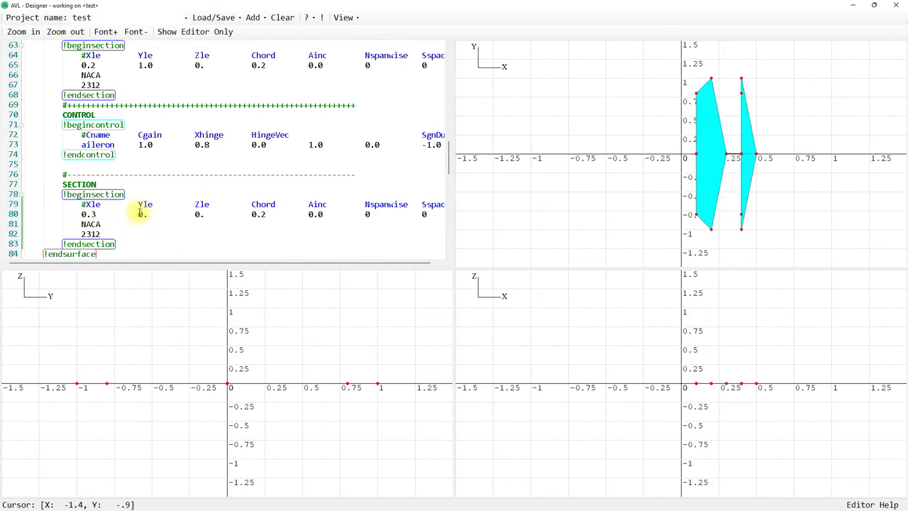
key(BackSpace)
text(1.2)
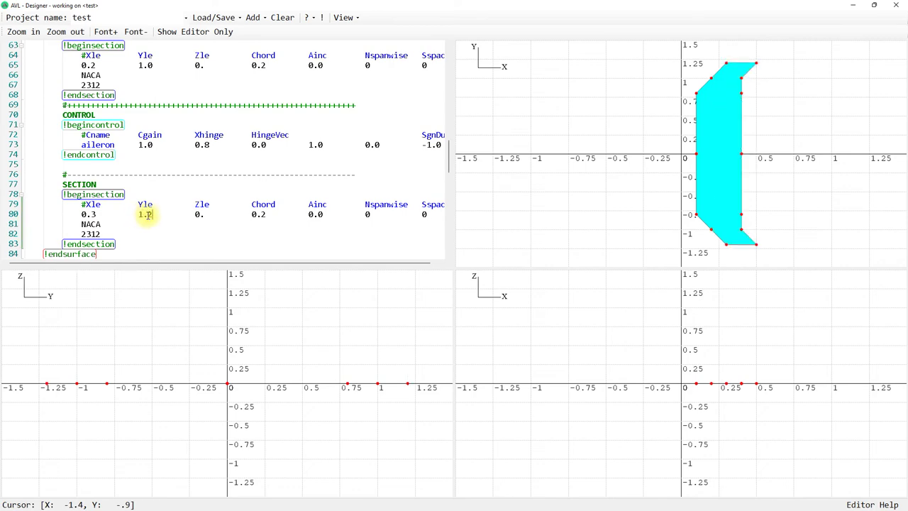
click(261, 213)
key(BackSpace)
text(1)
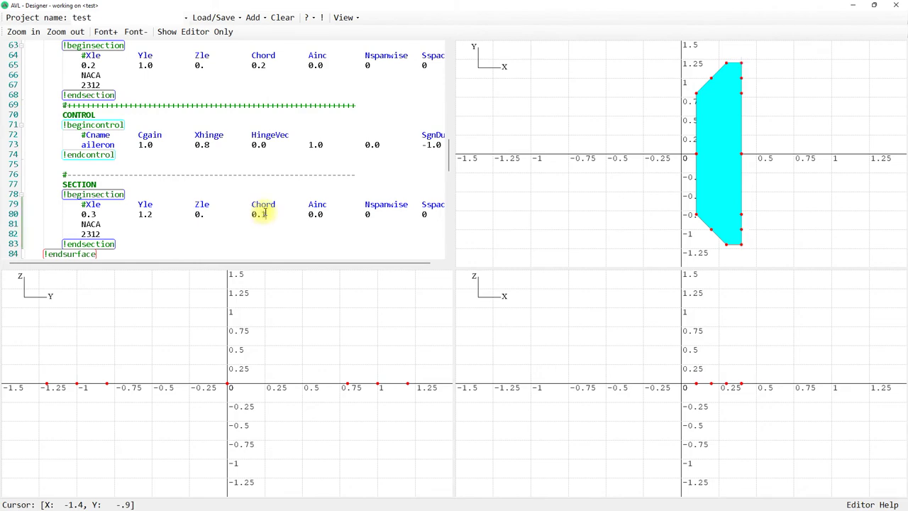
Try a Chord of 0.3 on the fourth Wing section and return it to 0.1.
click(268, 211)
click(261, 213)
key(BackSpace)
text(3)
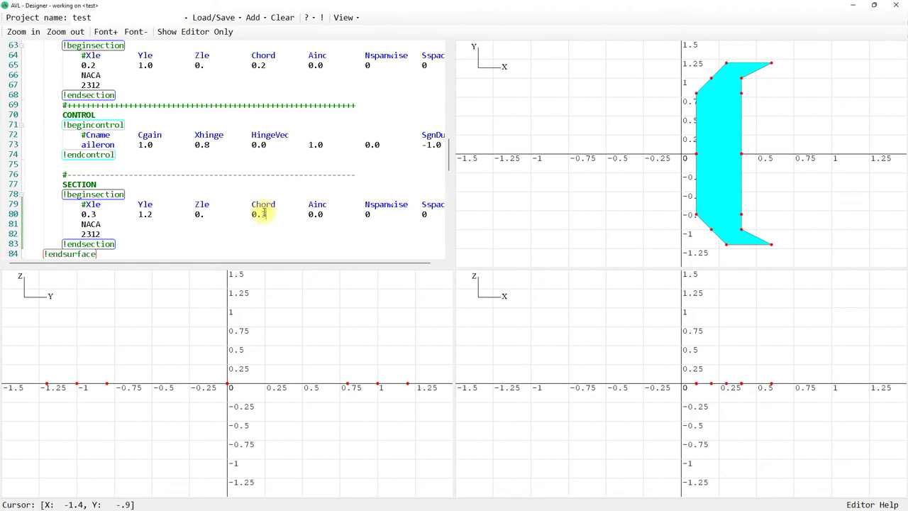
click(262, 213)
key(BackSpace)
text(1)
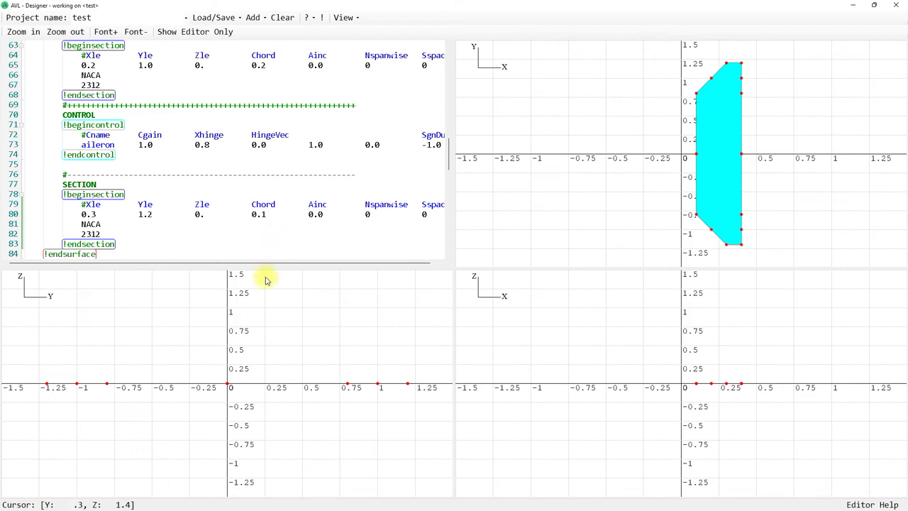
Insert blank lines after the end of the Wing surface and check the tail layout in the sample aircraft drawing.
scroll(173, 227, down, 3)
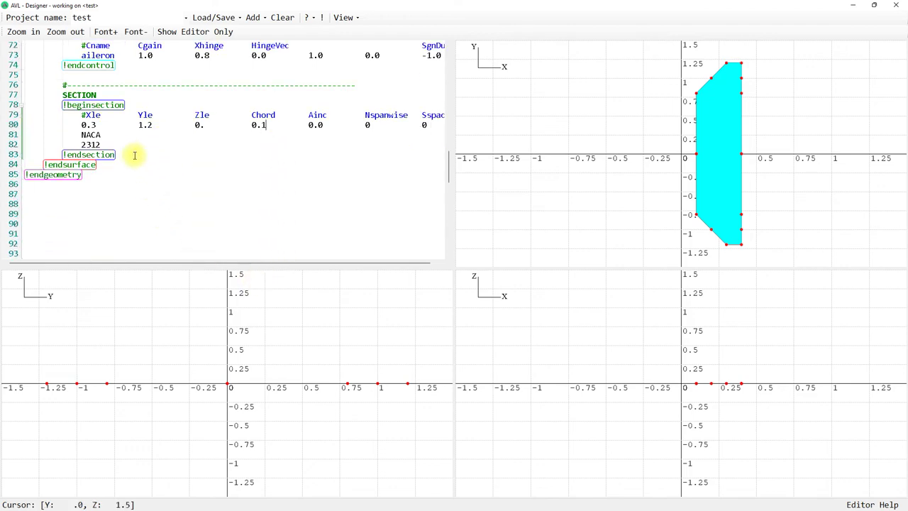
click(106, 168)
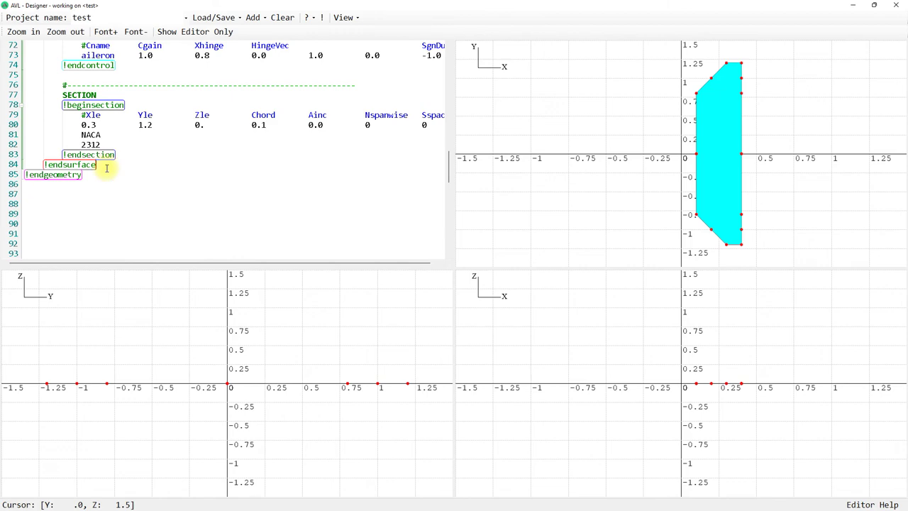
key(Return)
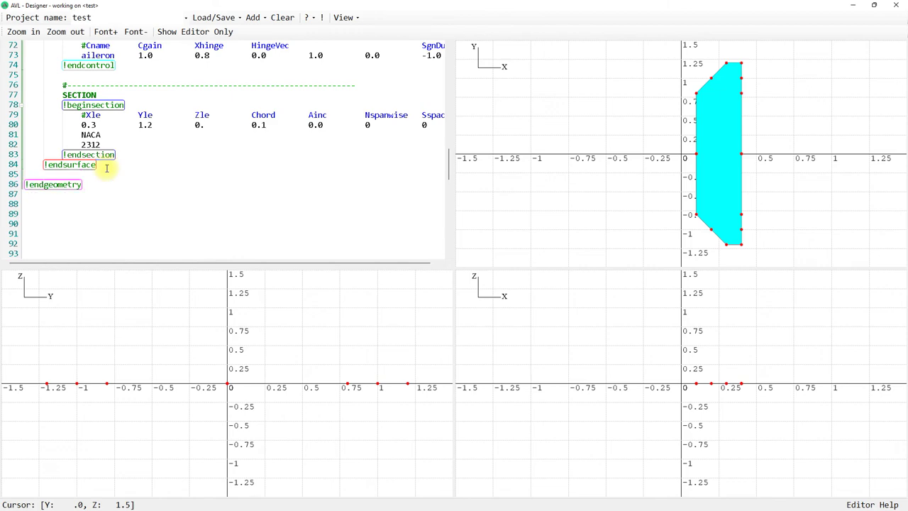
key(Return)
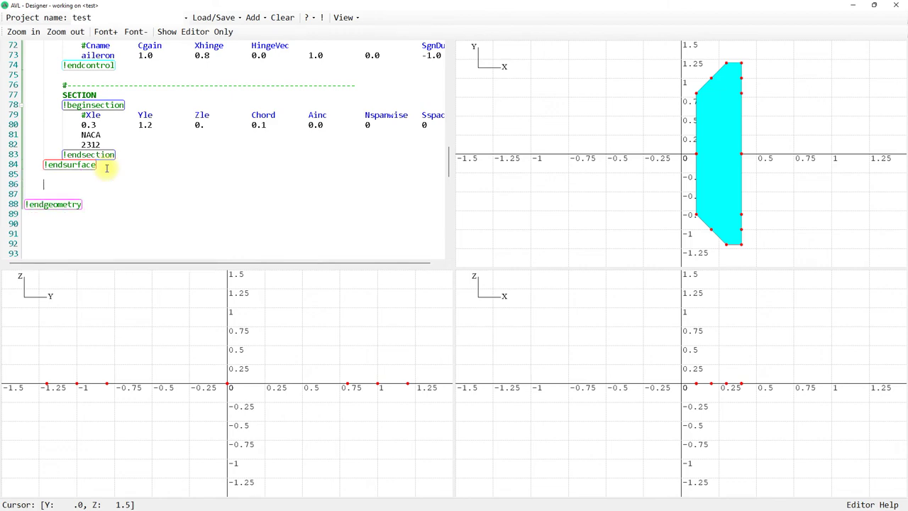
key(alt+Tab)
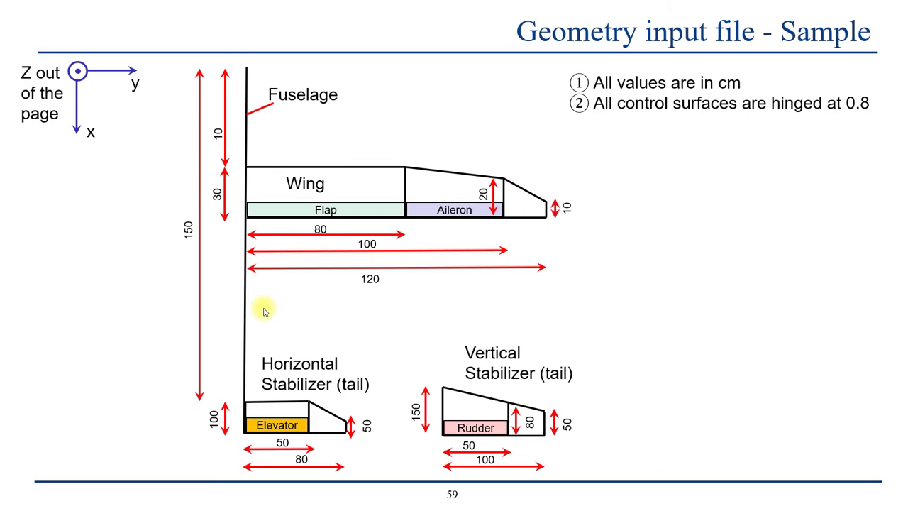
key(alt+Tab)
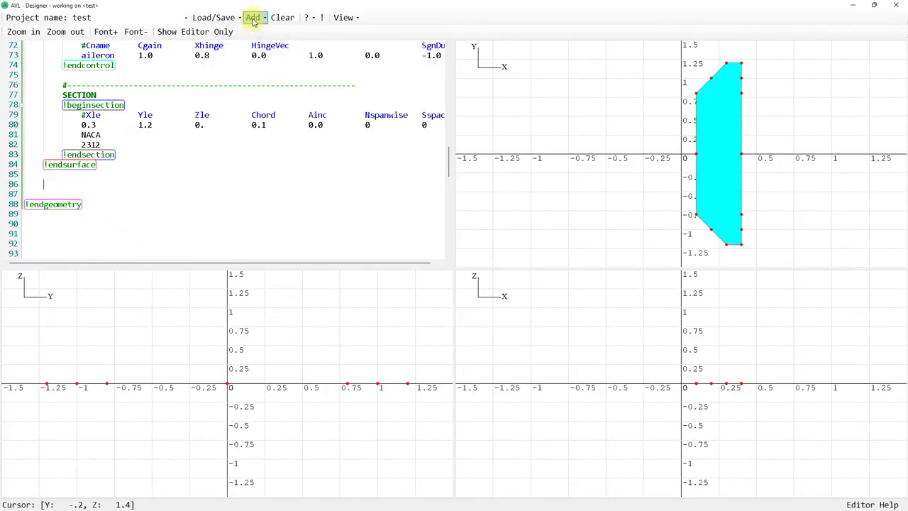
Save the geometry to test.avl.
click(219, 21)
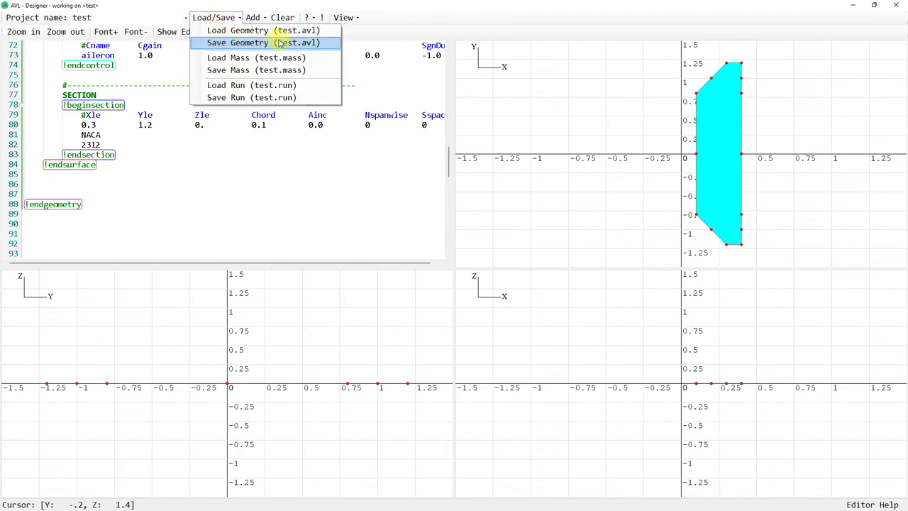
click(251, 44)
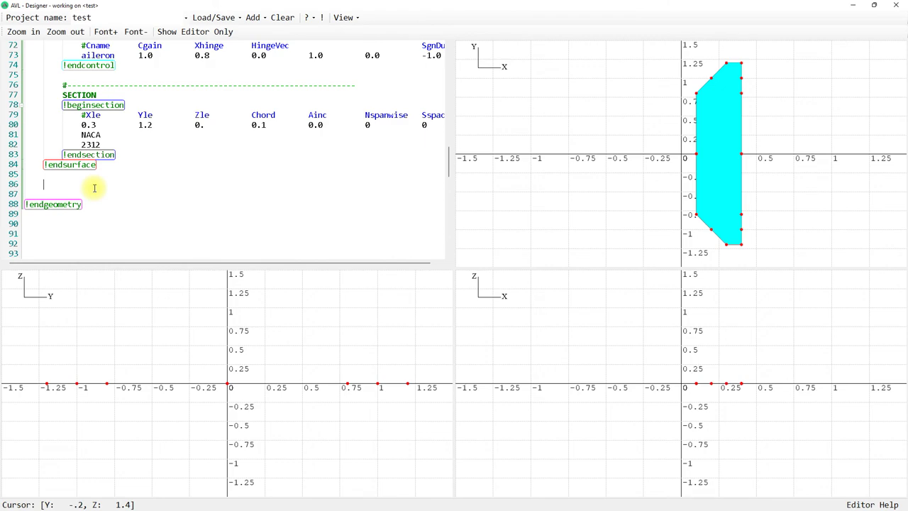
Add a new surface after the Wing surface and name it HTail.
click(253, 19)
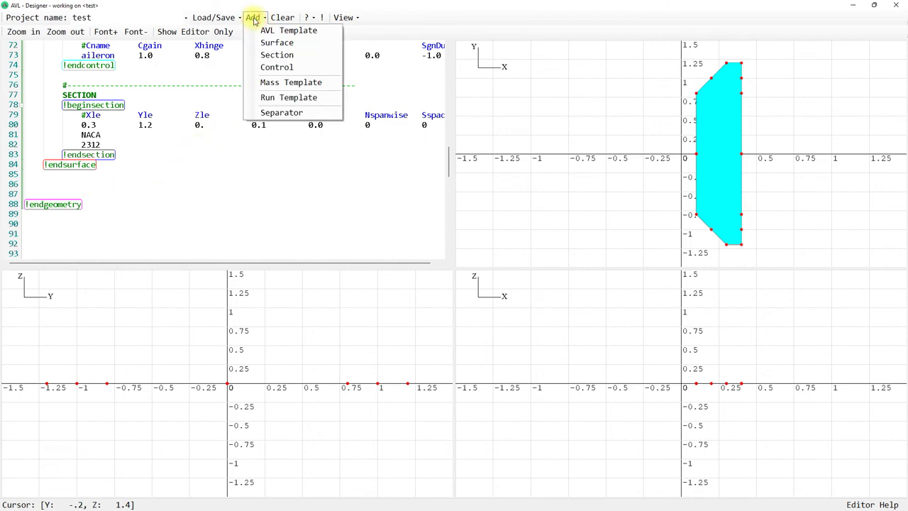
click(267, 44)
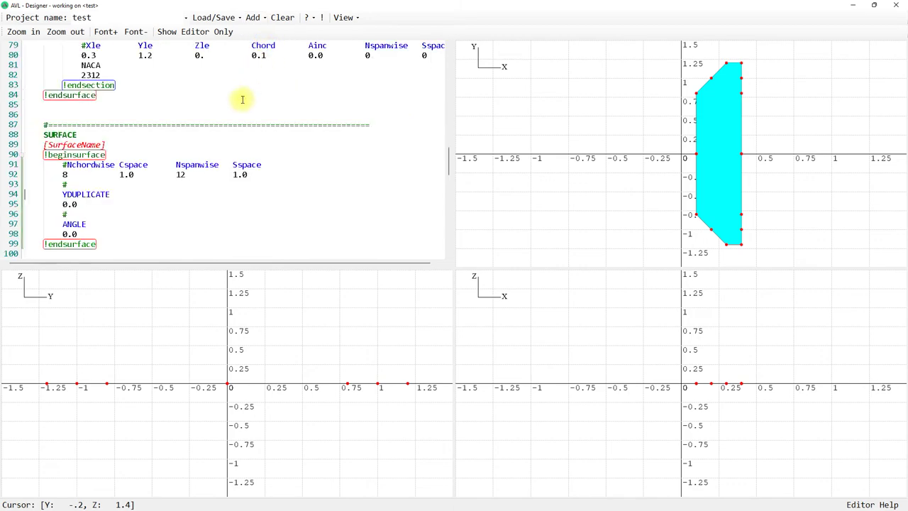
drag(98, 144, 50, 144)
text(Tail)
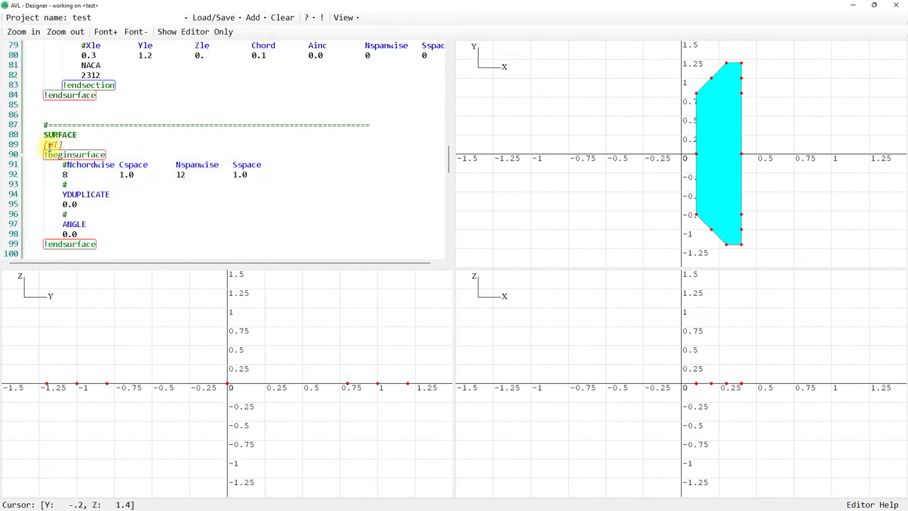
click(48, 145)
text(HTail)
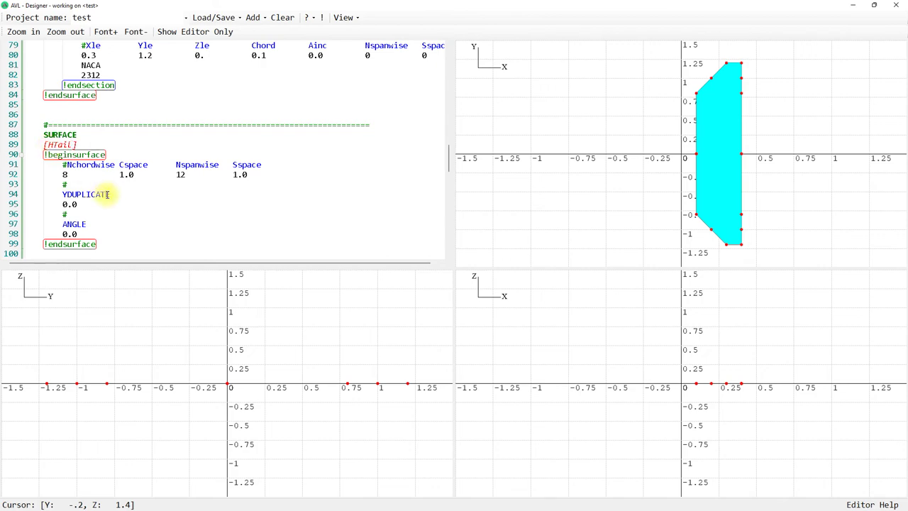
Add a section after the HTail surface's ANGLE value and check the horizontal tail dimensions in the sample aircraft drawing.
scroll(99, 228, down, 1)
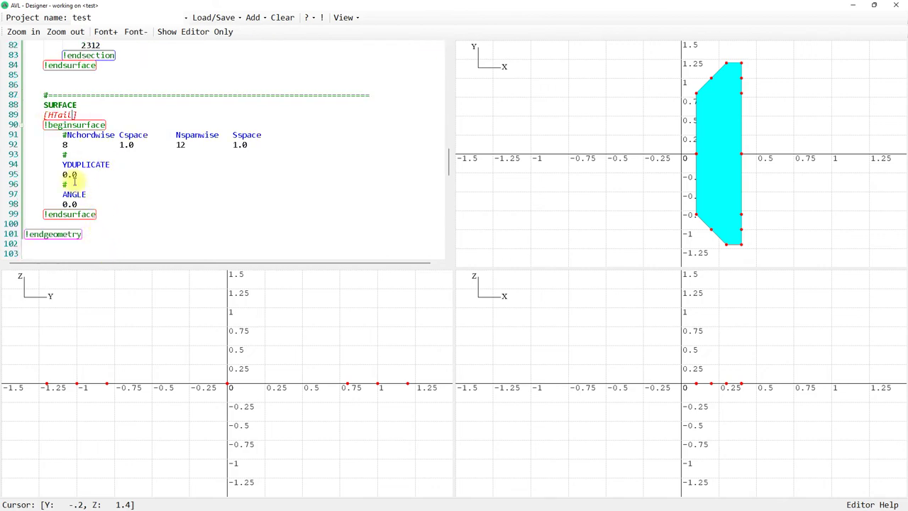
click(84, 204)
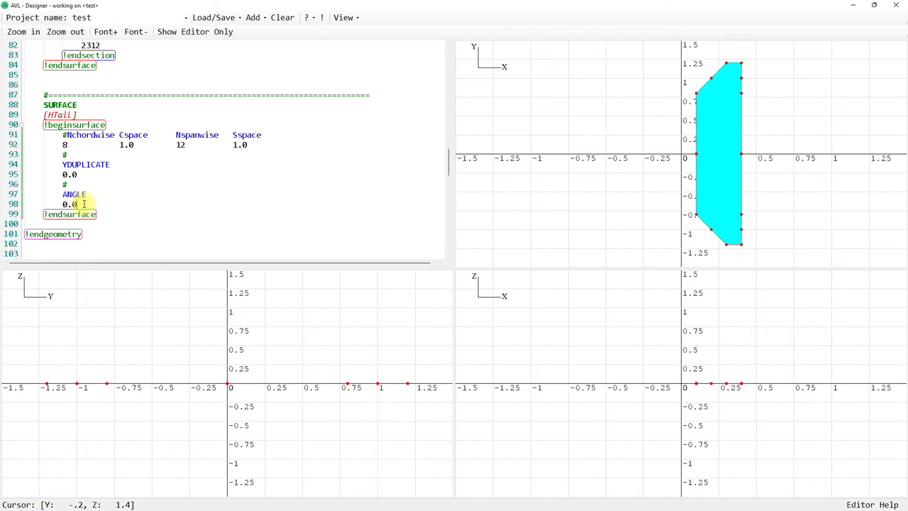
key(Return)
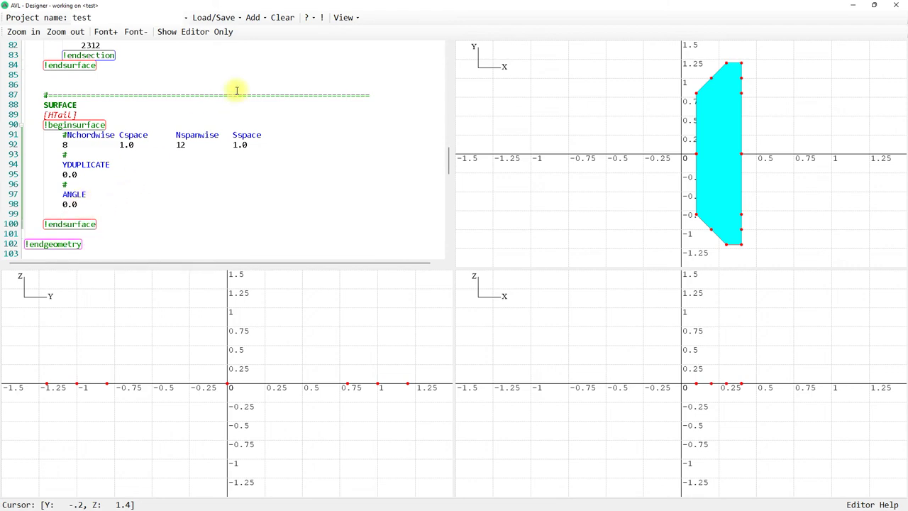
click(255, 17)
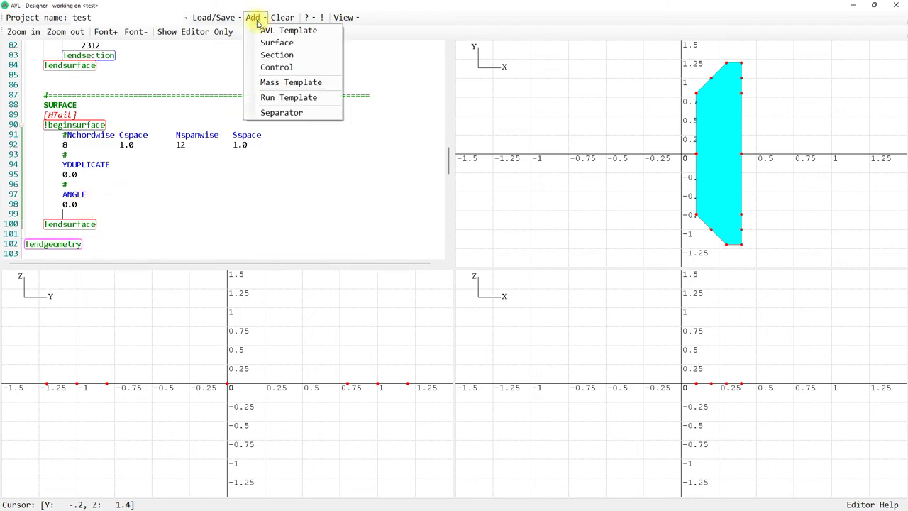
click(265, 55)
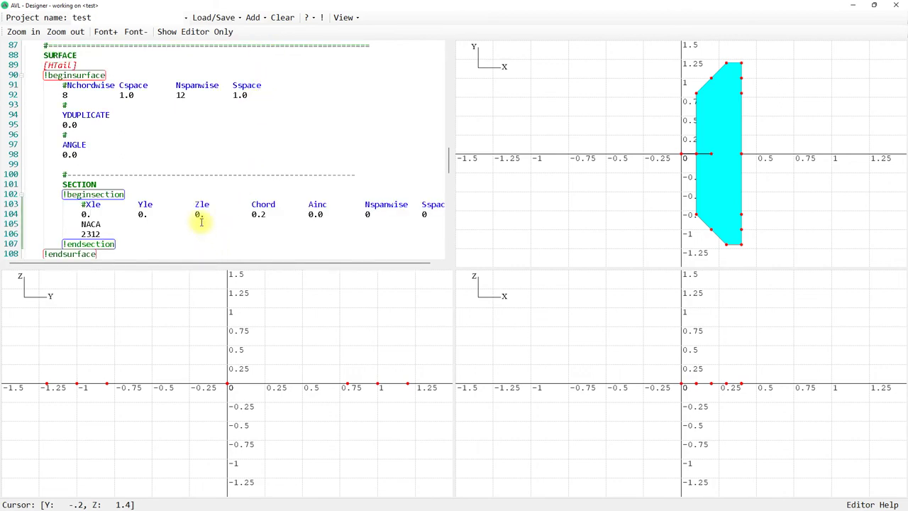
key(alt+Tab)
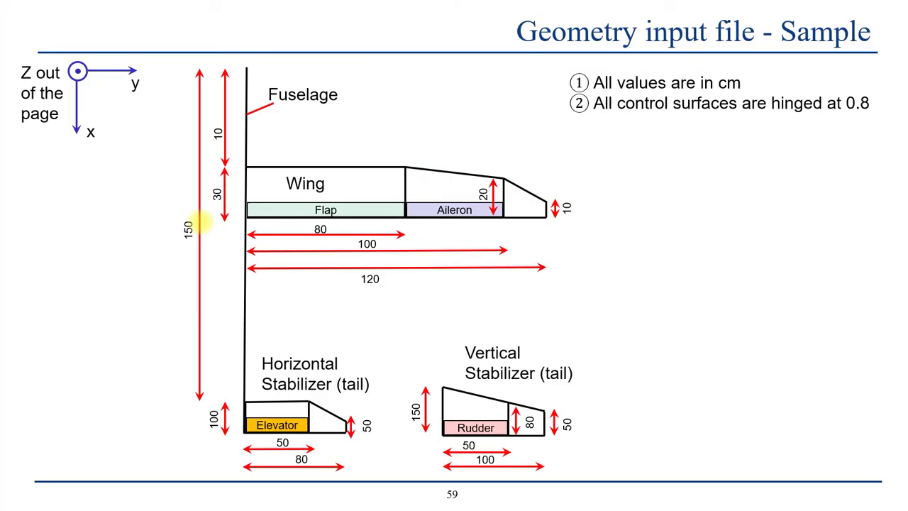
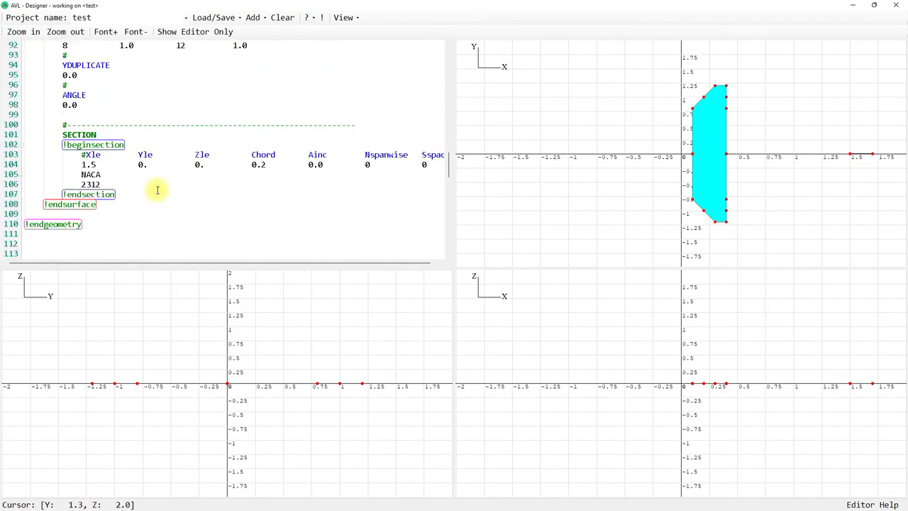
Set the first HTail section's Chord to 0.3.
click(106, 164)
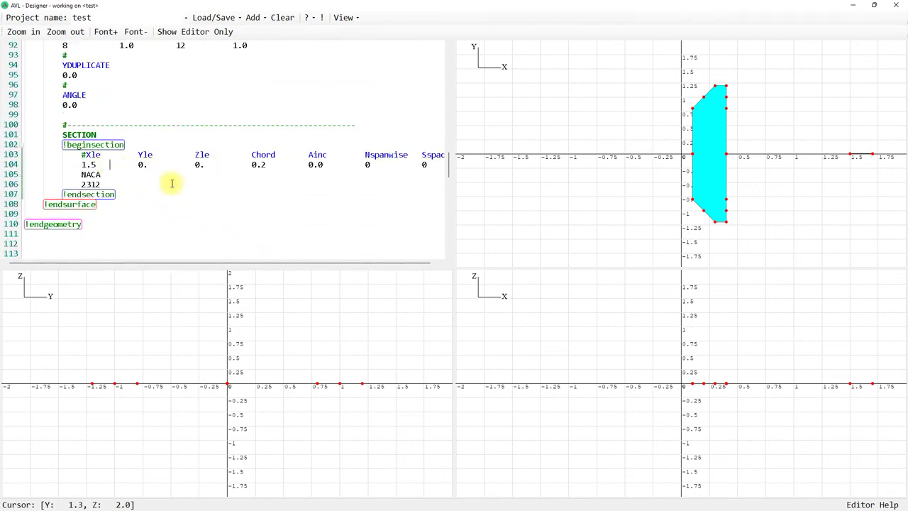
click(147, 165)
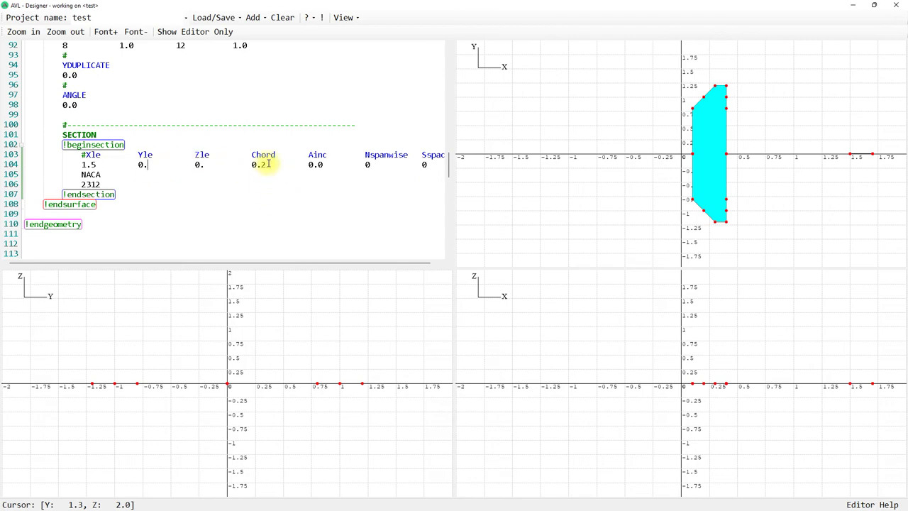
click(256, 165)
click(262, 163)
text(1)
click(267, 164)
text(3)
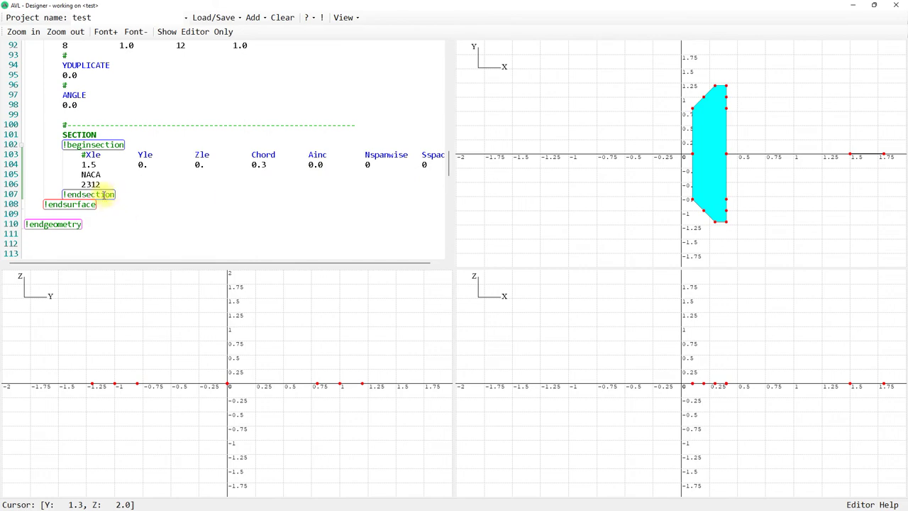
Check the elevator in the sample aircraft drawing and add a control block after the first HTail section.
click(103, 184)
key(Return)
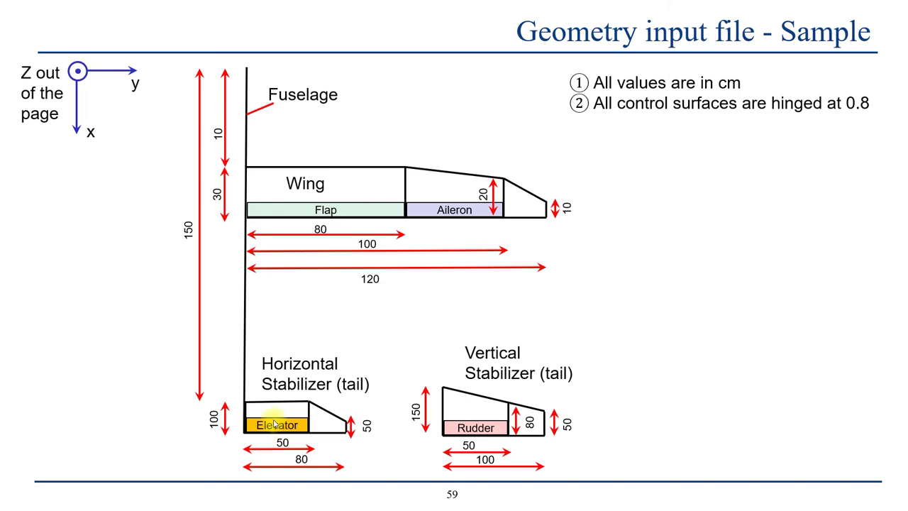
key(alt+Tab)
click(126, 200)
key(Return)
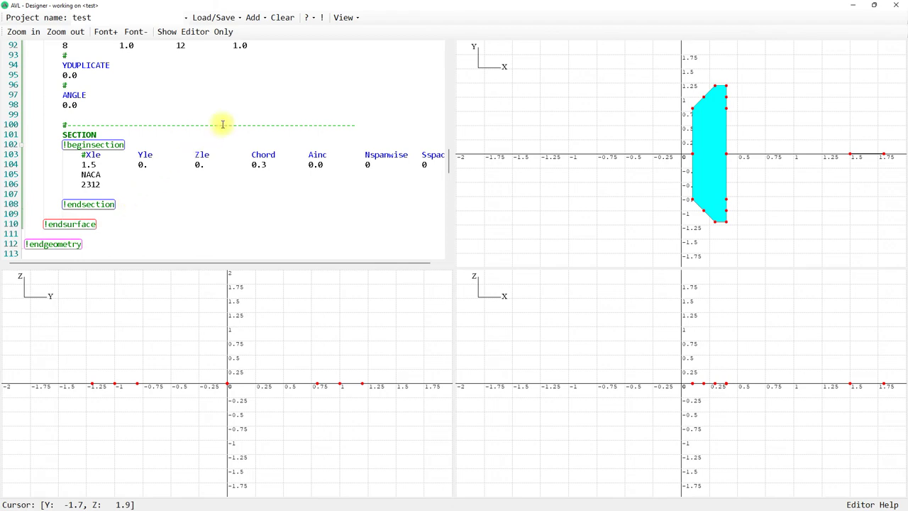
click(256, 19)
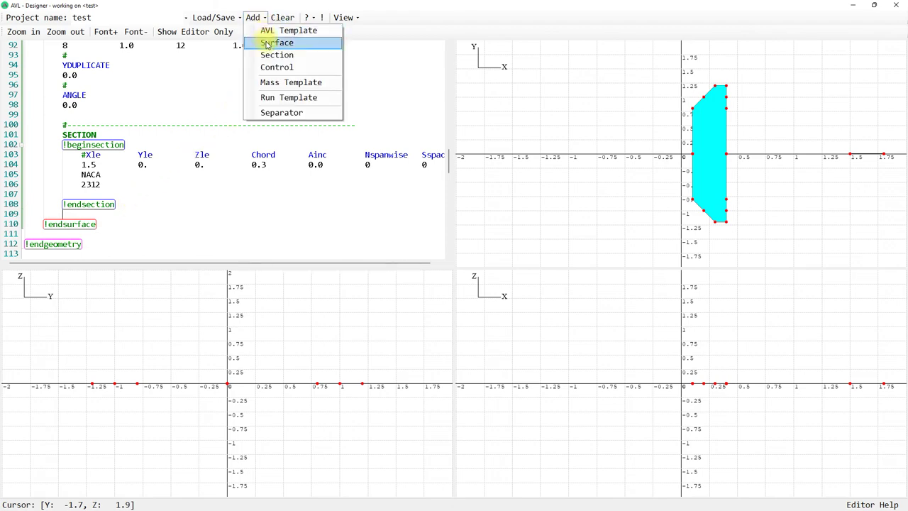
click(276, 66)
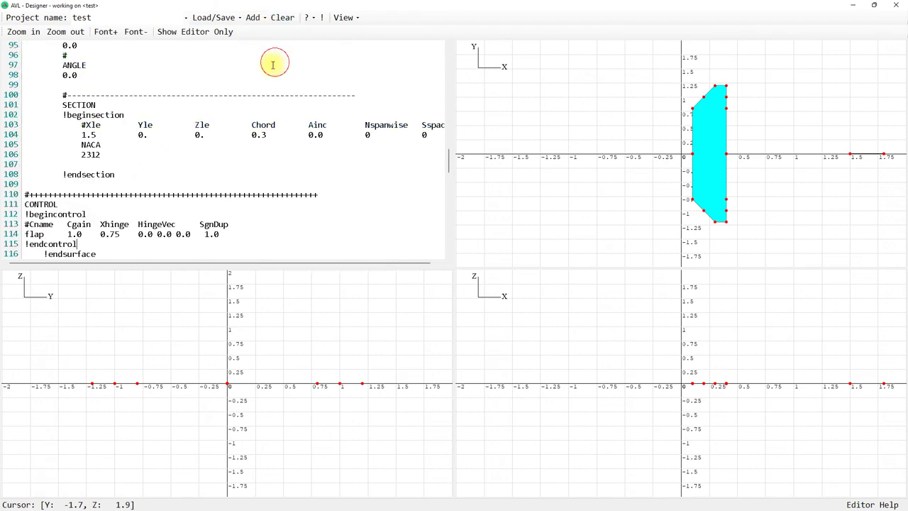
Name the new HTail control elevator, with Xhinge 0.8 and the second HingeVec component 1.0.
double_click(91, 234)
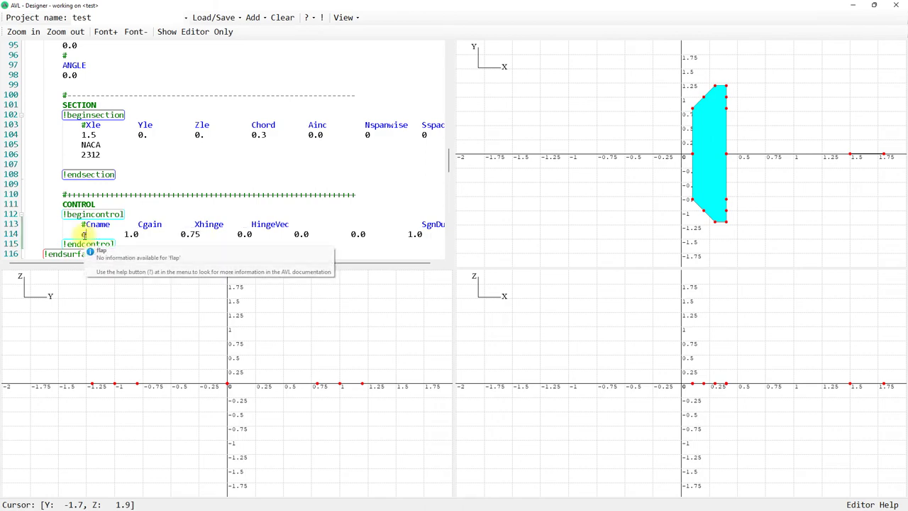
text(elevator)
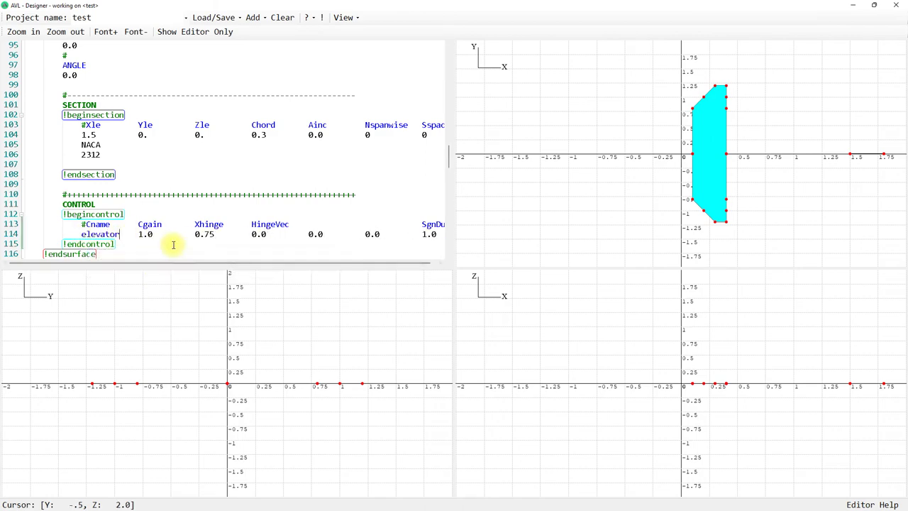
click(207, 234)
double_click(206, 235)
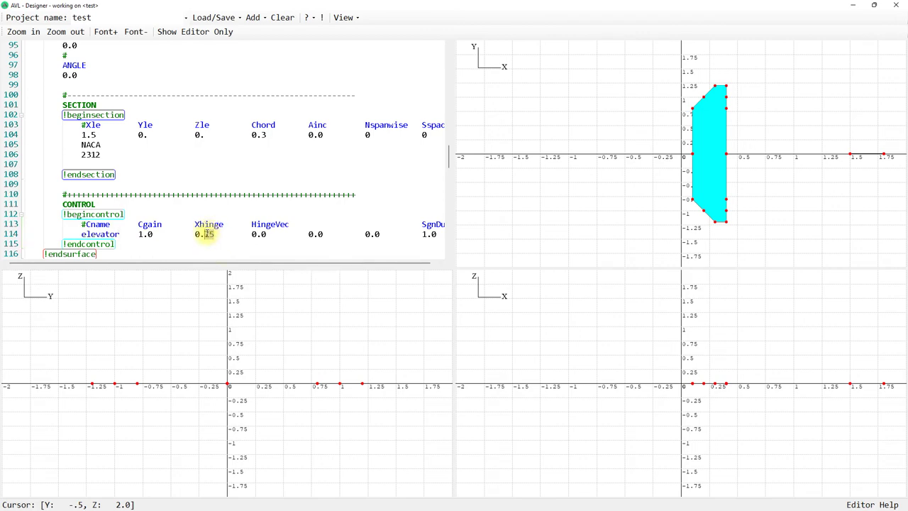
text(8)
click(317, 234)
text(1)
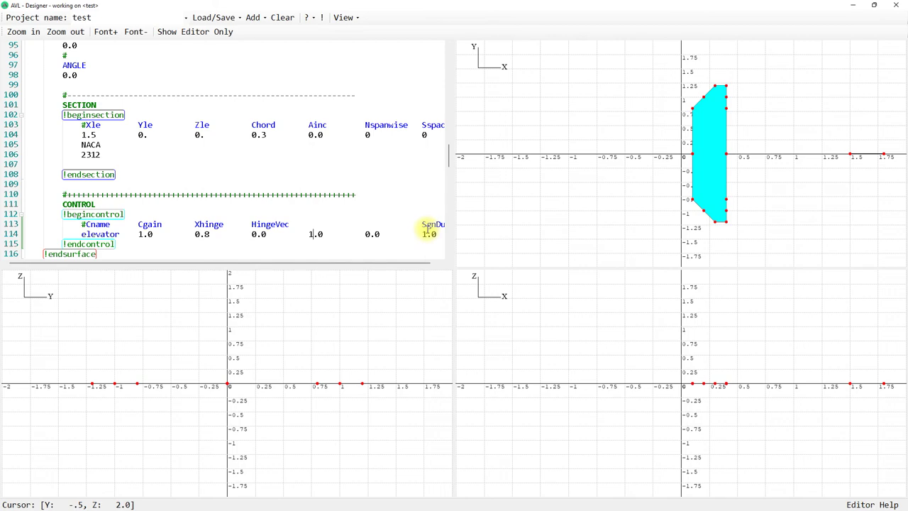
Duplicate the first HTail section below the elevator control block, before the end of the surface.
click(131, 244)
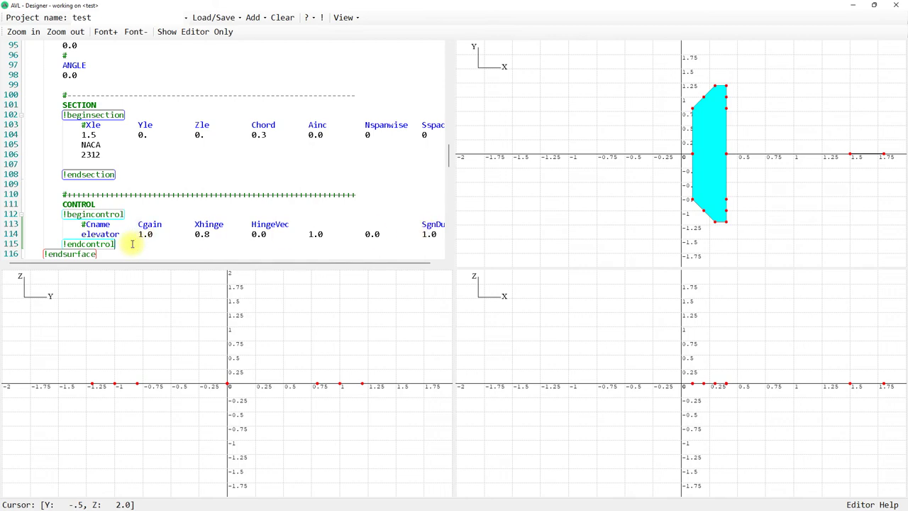
key(Return)
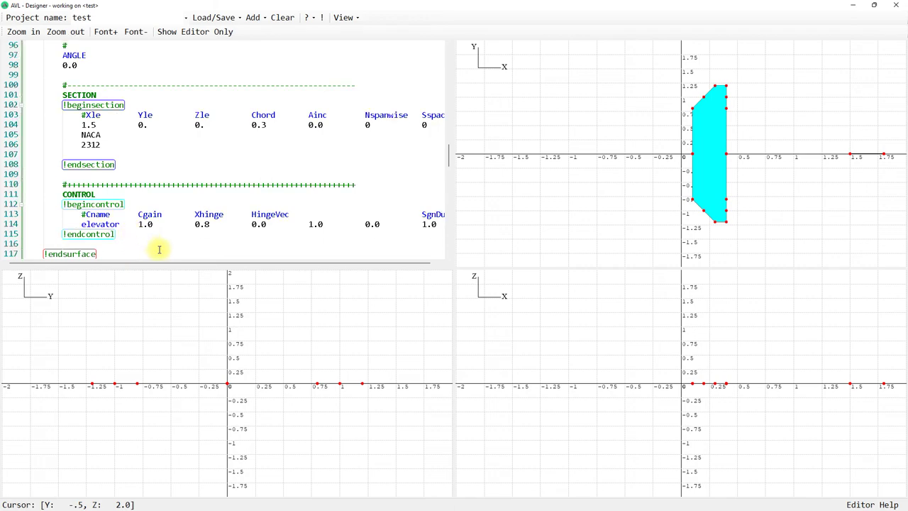
drag(126, 164, 25, 84)
key(ctrl+c)
click(71, 244)
key(ctrl+v)
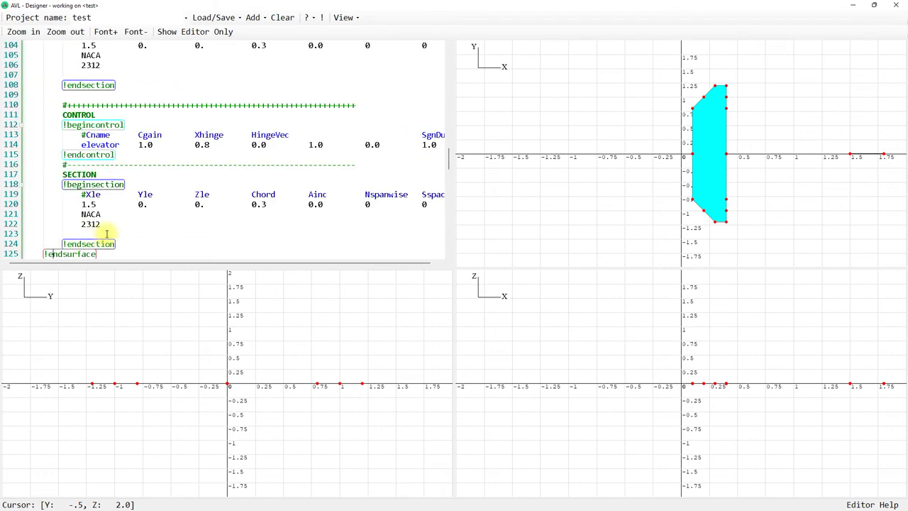
Set the second HTail section's Yle to 0.5.
click(93, 204)
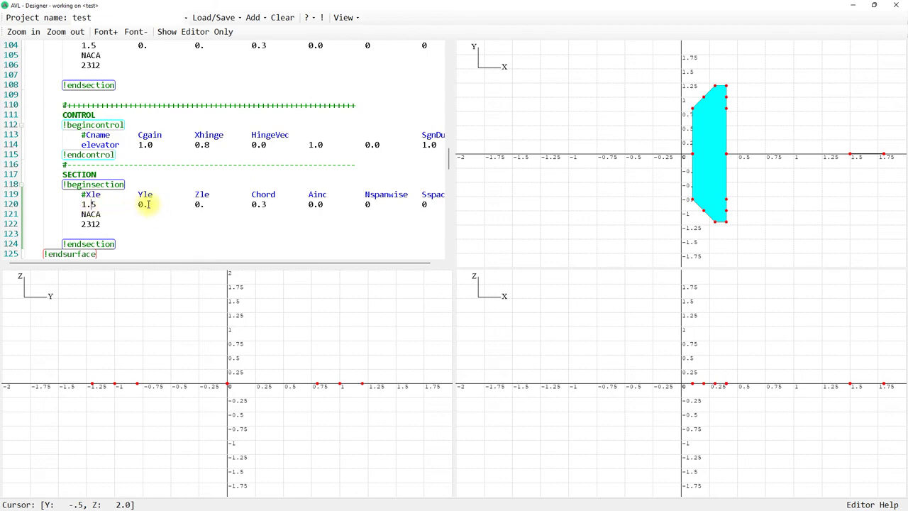
scroll(144, 204, up, 1)
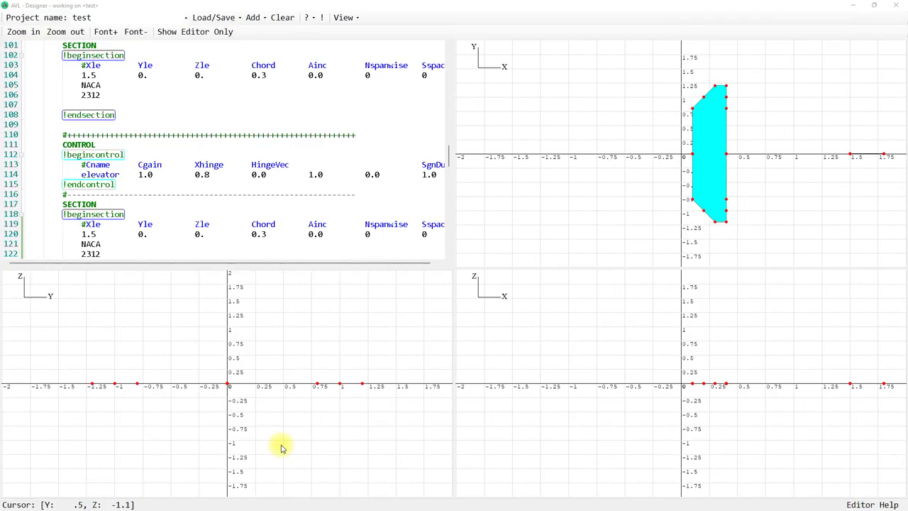
click(150, 235)
scroll(150, 235, down, 2)
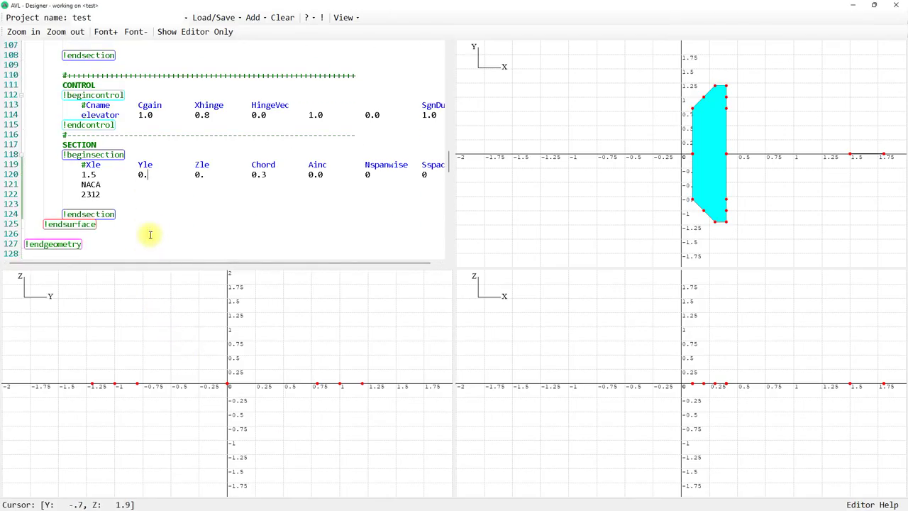
text(5)
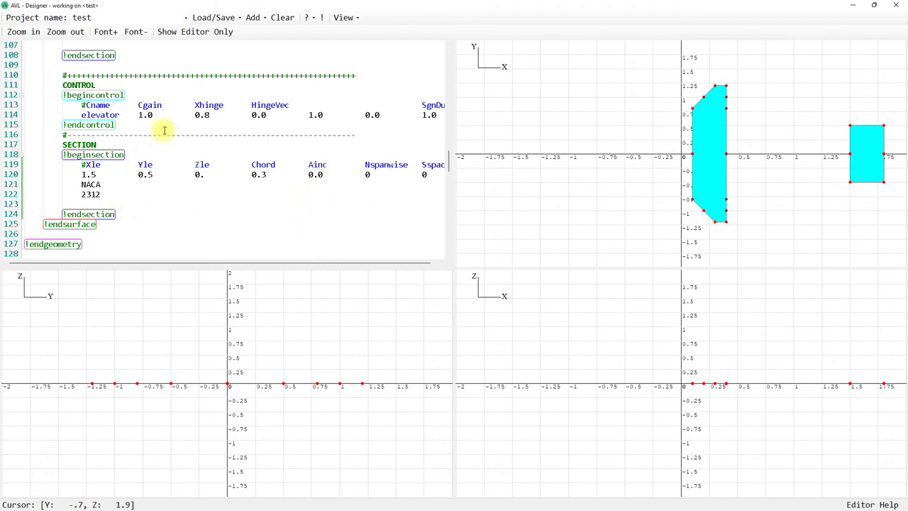
Copy the elevator control block below the second HTail section and remove the leftover partial separator line after it.
drag(138, 130, 29, 75)
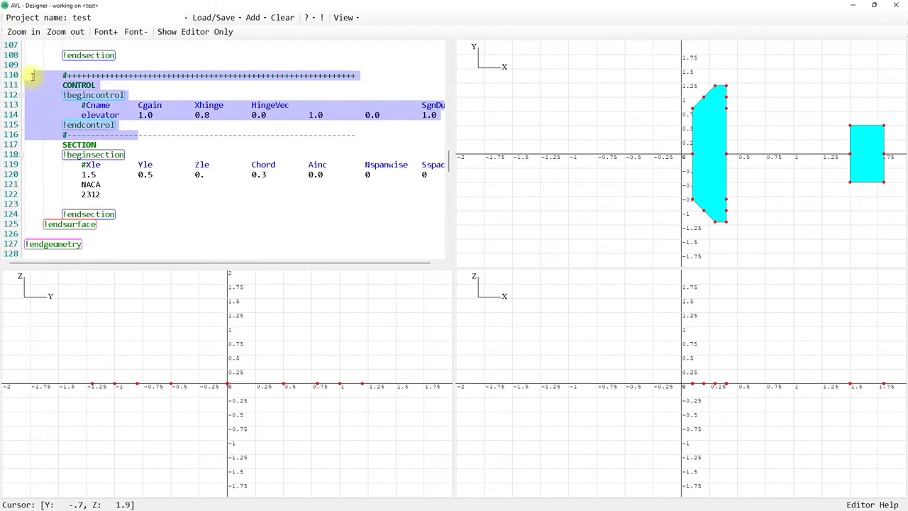
click(124, 214)
key(Return)
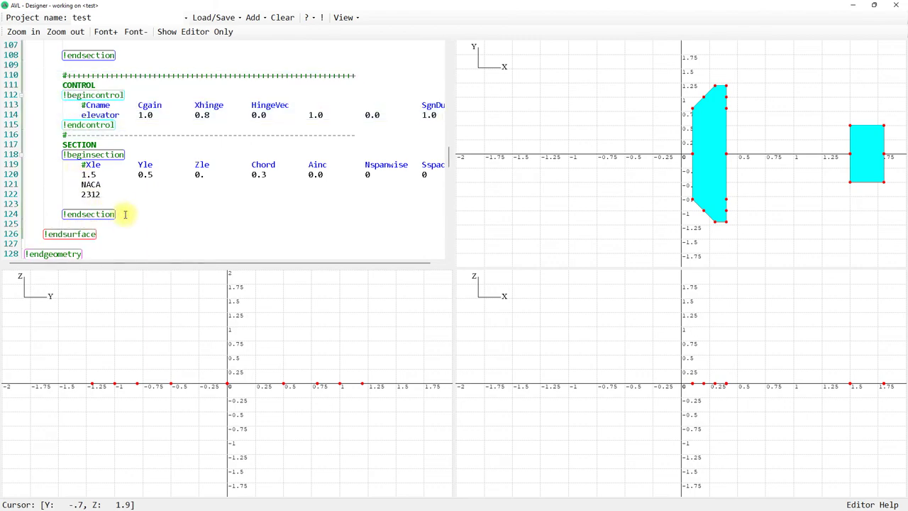
key(ctrl+v)
scroll(143, 240, down, 1)
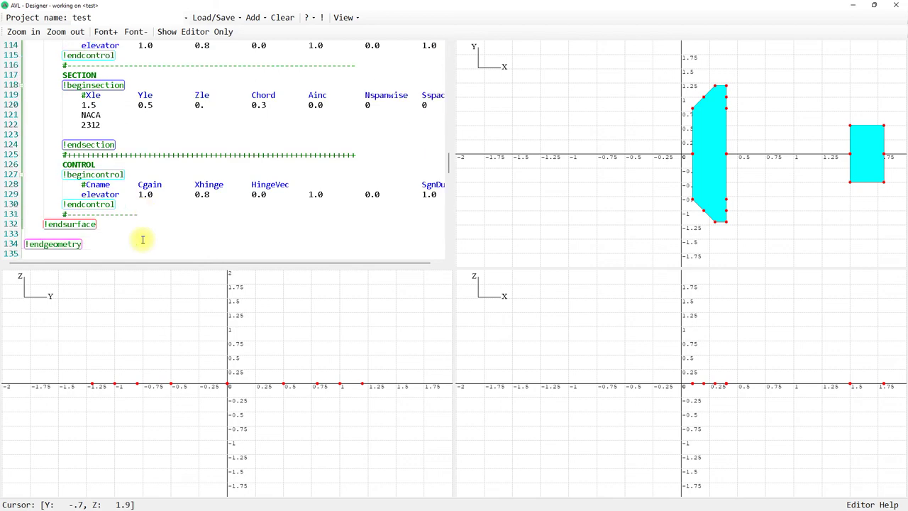
drag(144, 213, 64, 211)
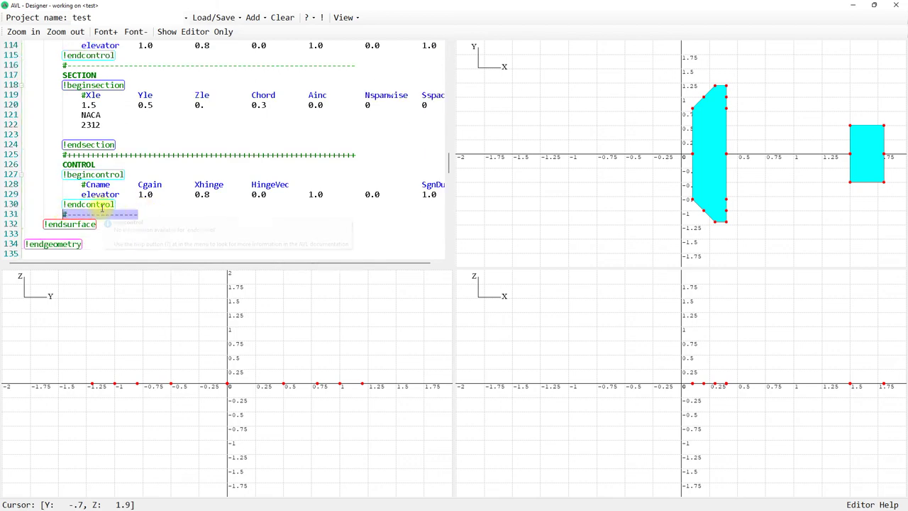
key(BackSpace)
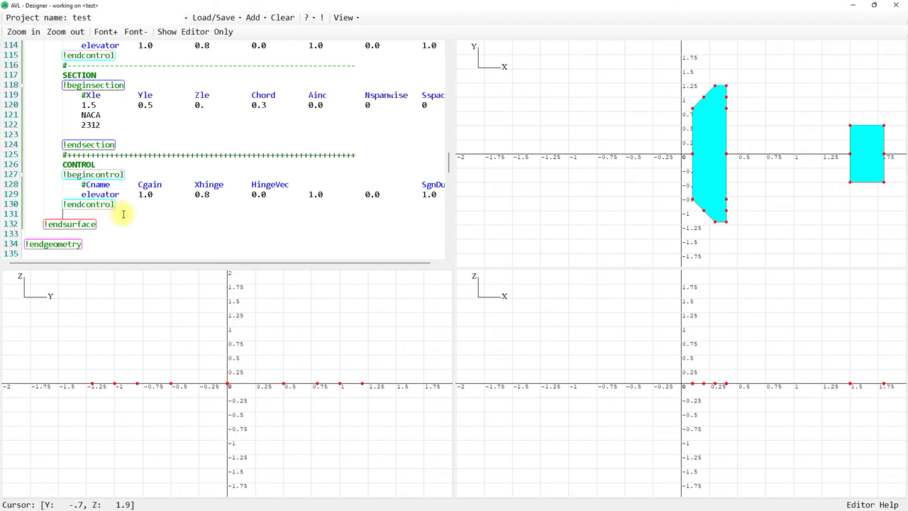
key(Return)
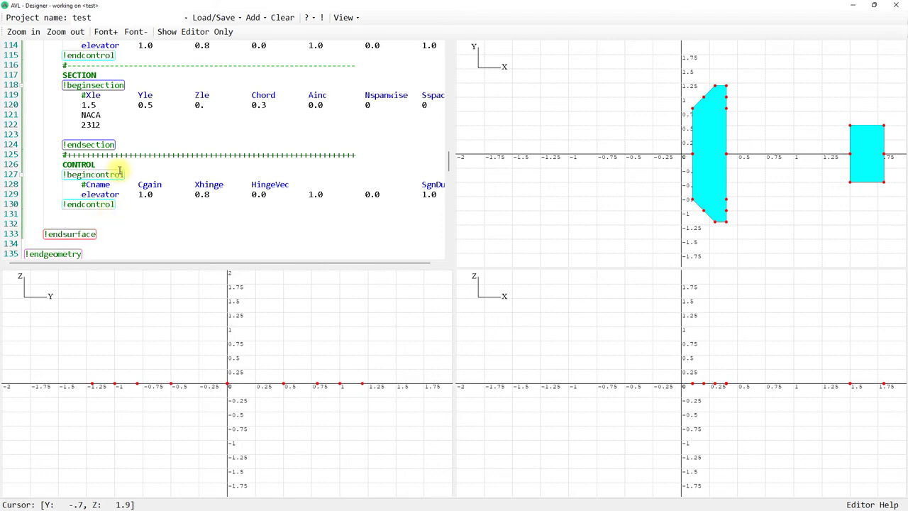
Duplicate the second HTail section, including its separator line, below the copied elevator control block.
drag(118, 145, 23, 66)
click(73, 217)
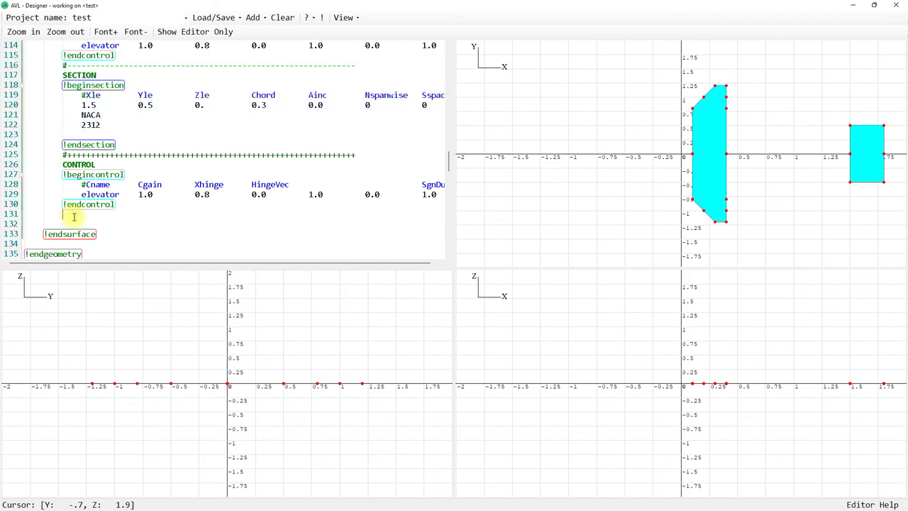
key(ctrl+v)
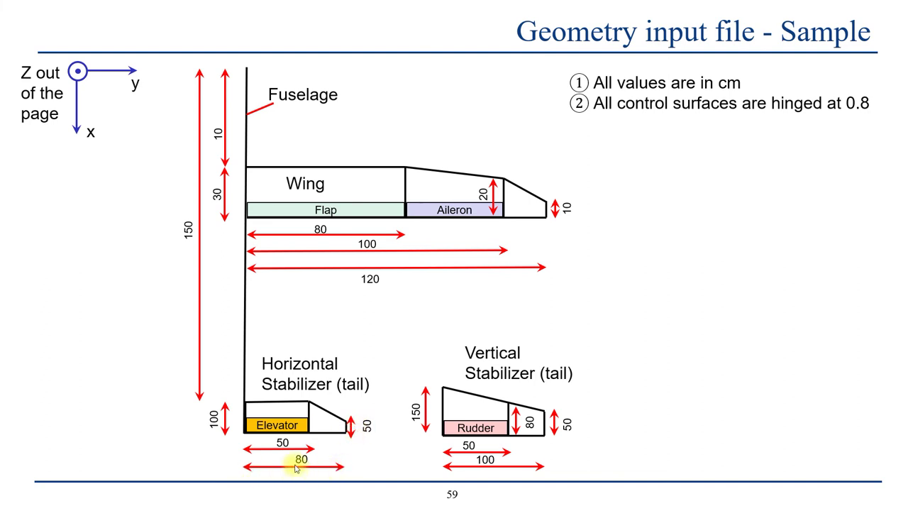
Check the horizontal tail's span in the sample drawing and set the third HTail section's Yle to 0.8, Chord to 0.2 and Xle to 1.6.
key(alt+Tab)
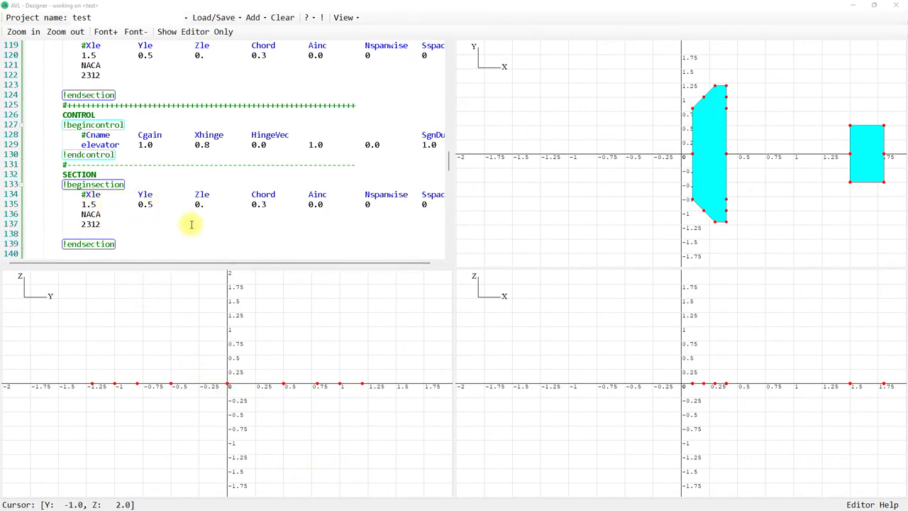
double_click(153, 206)
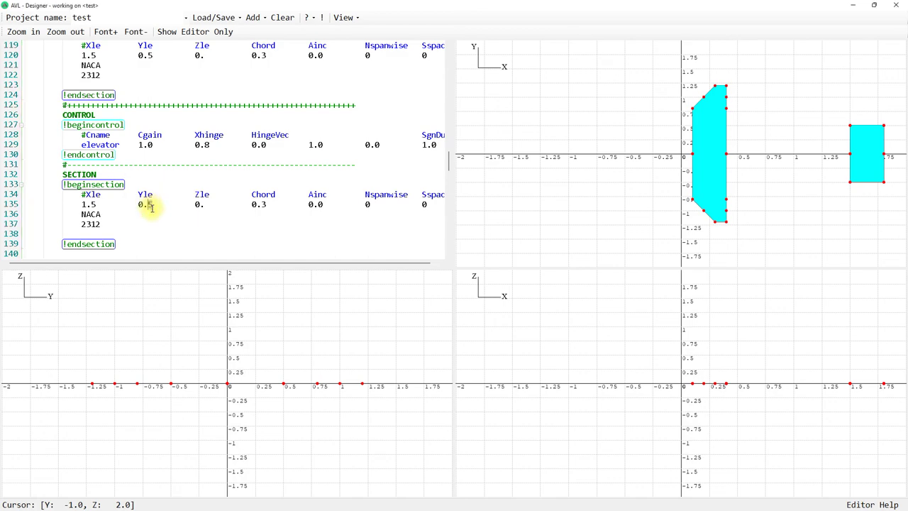
text(8)
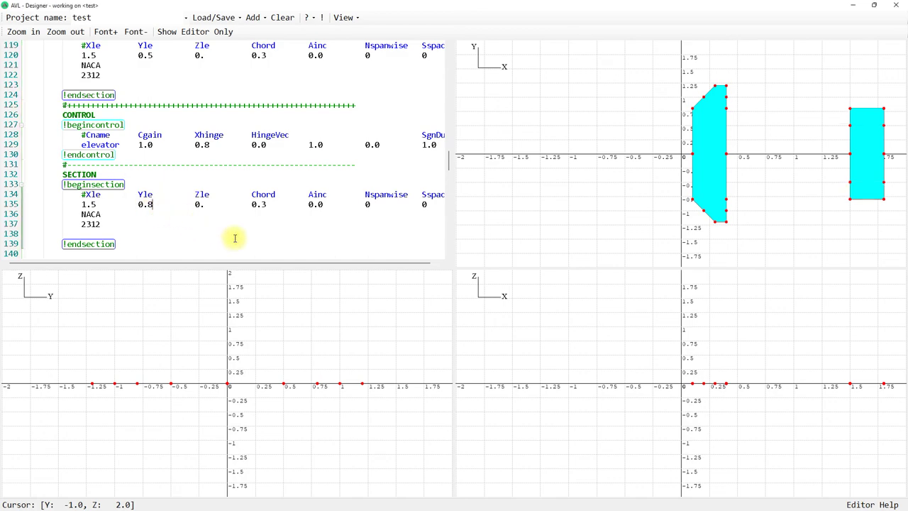
double_click(263, 205)
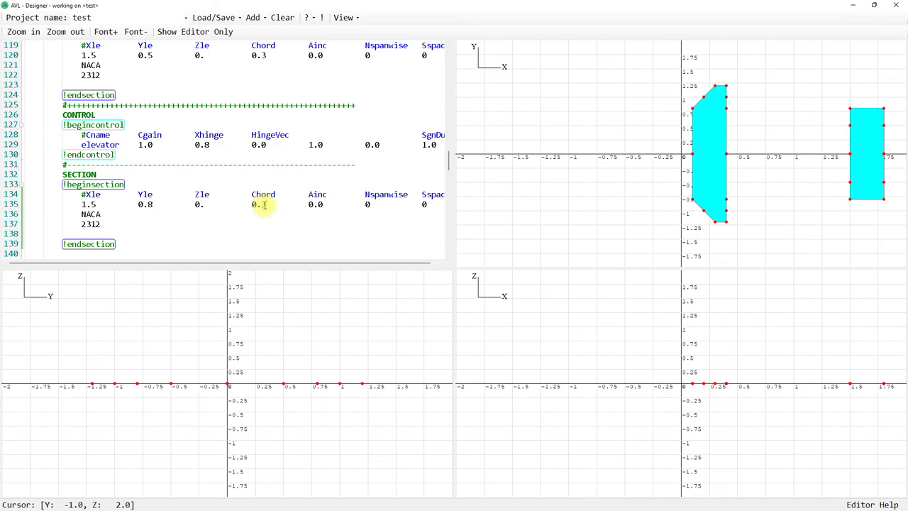
text(2)
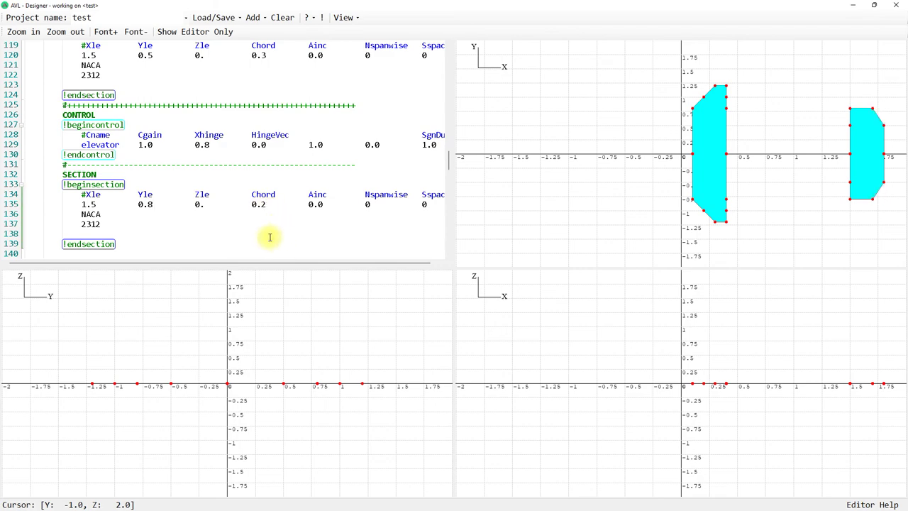
double_click(92, 205)
text(6)
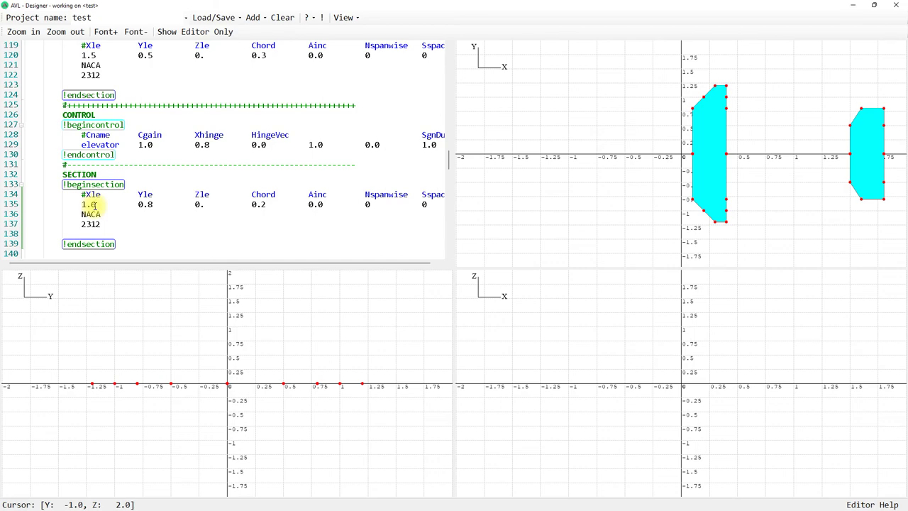
Add a new surface block after the end of the HTail surface, before the end of the geometry.
scroll(121, 235, down, 2)
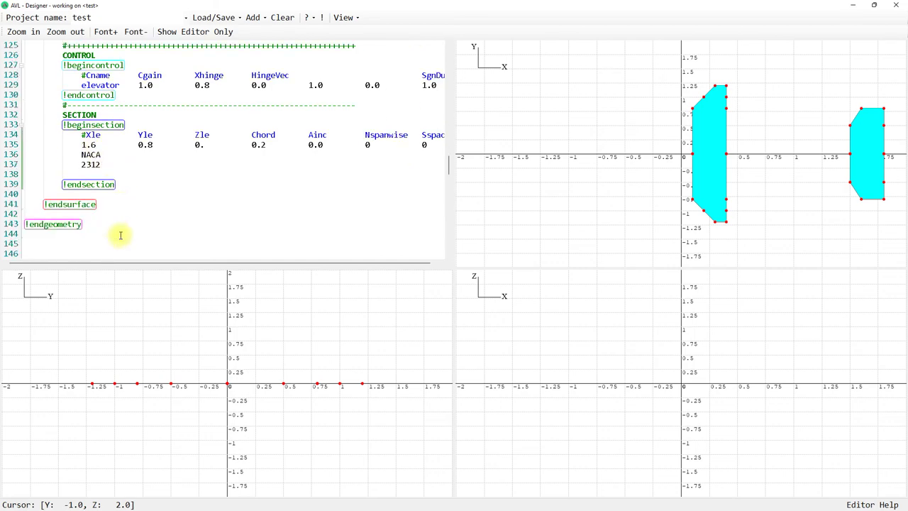
click(102, 210)
key(Return)
key(Return)
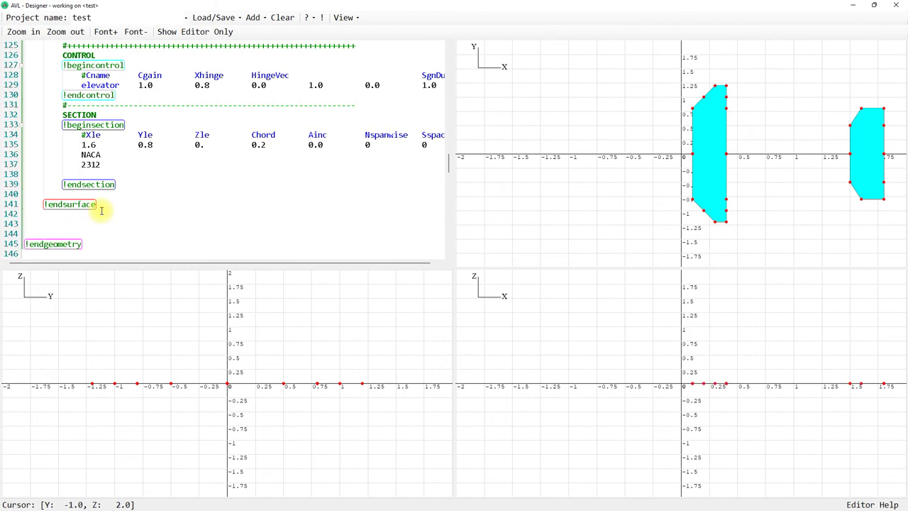
click(254, 18)
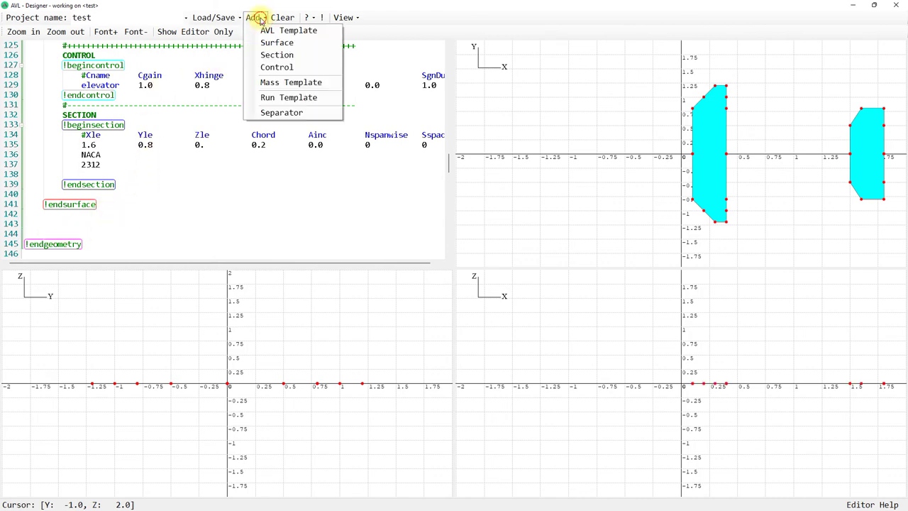
click(267, 44)
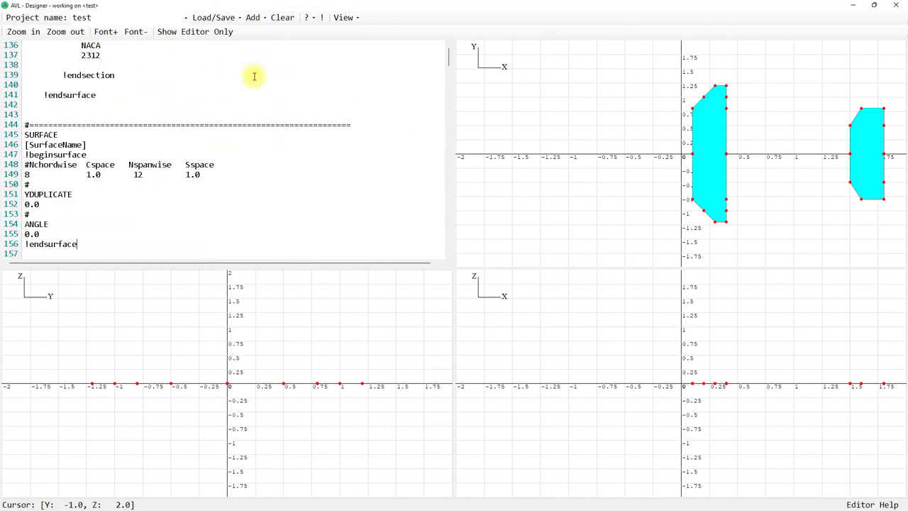
Name the new surface VTail.
click(80, 145)
drag(80, 145, 51, 145)
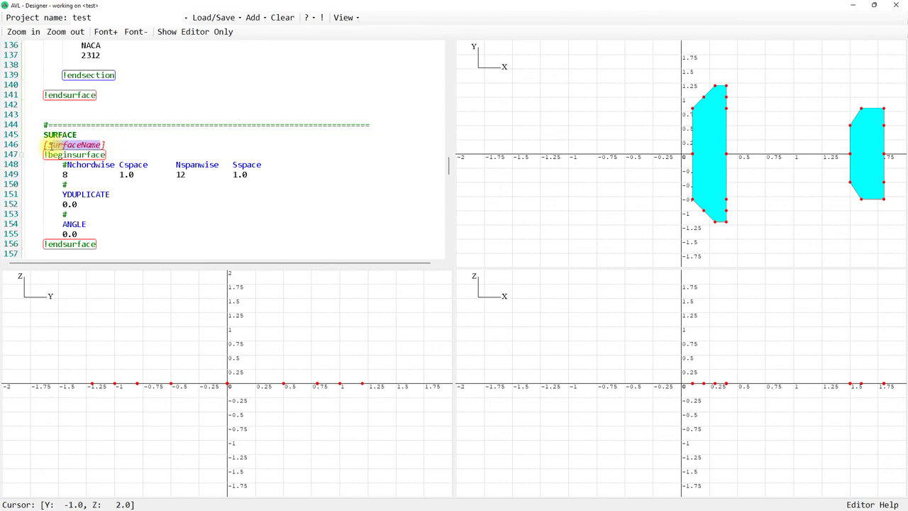
text(Tail)
click(48, 144)
text(V)
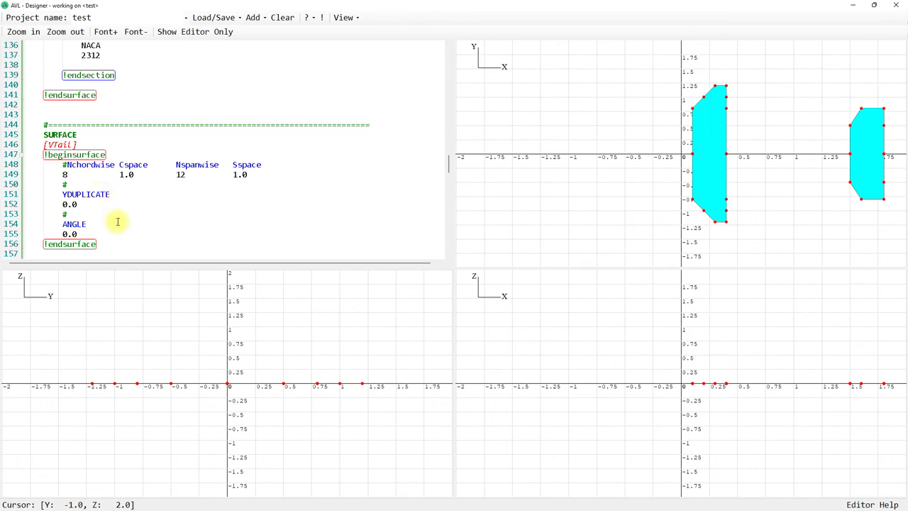
Duplicate all the HTail sections and elevator control blocks into the VTail surface, after its ANGLE value.
click(107, 233)
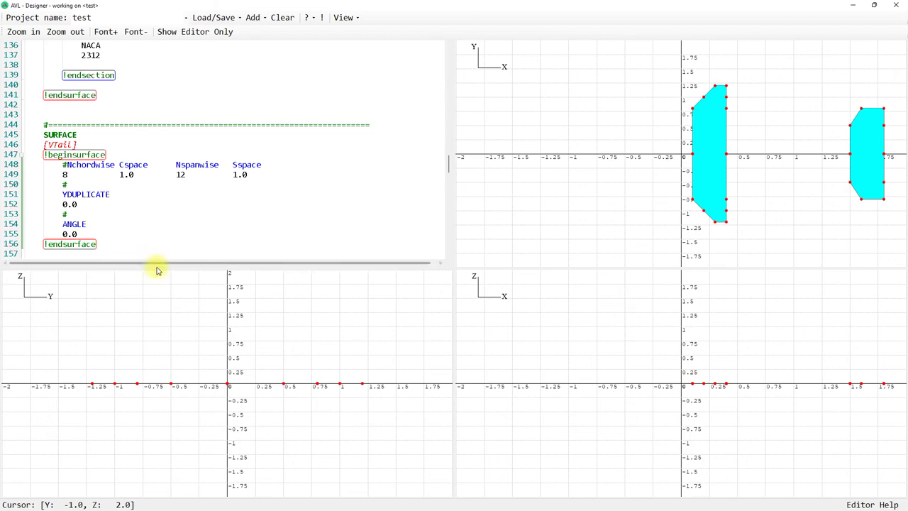
scroll(129, 206, up, 1)
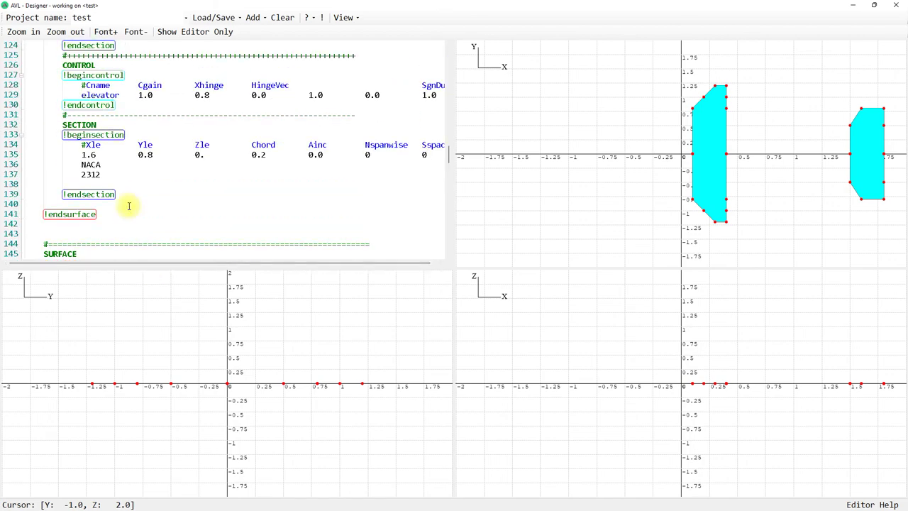
scroll(130, 206, up, 1)
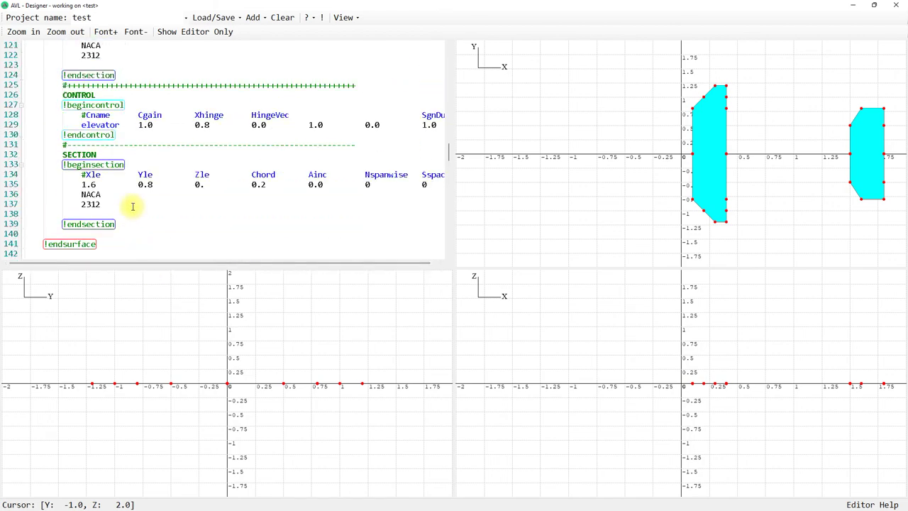
drag(137, 225, 29, 124)
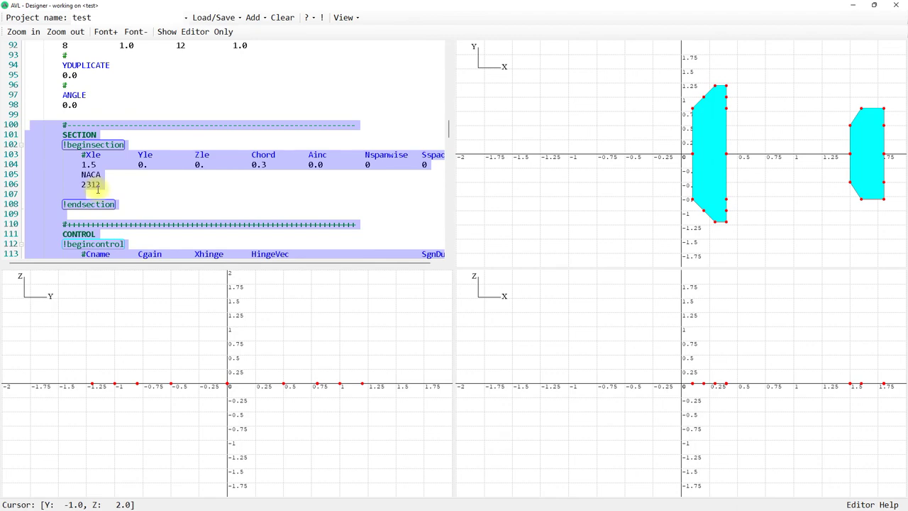
scroll(98, 189, down, 17)
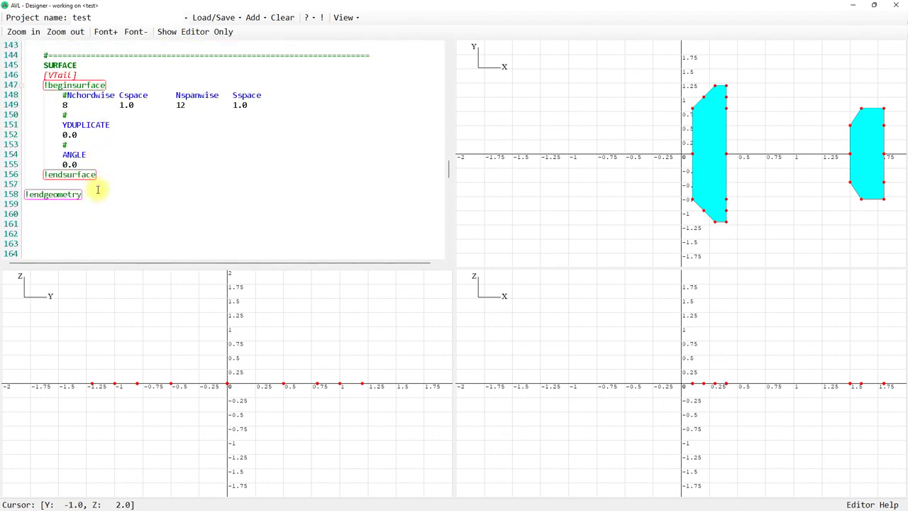
click(85, 185)
click(96, 163)
key(Return)
key(ctrl+v)
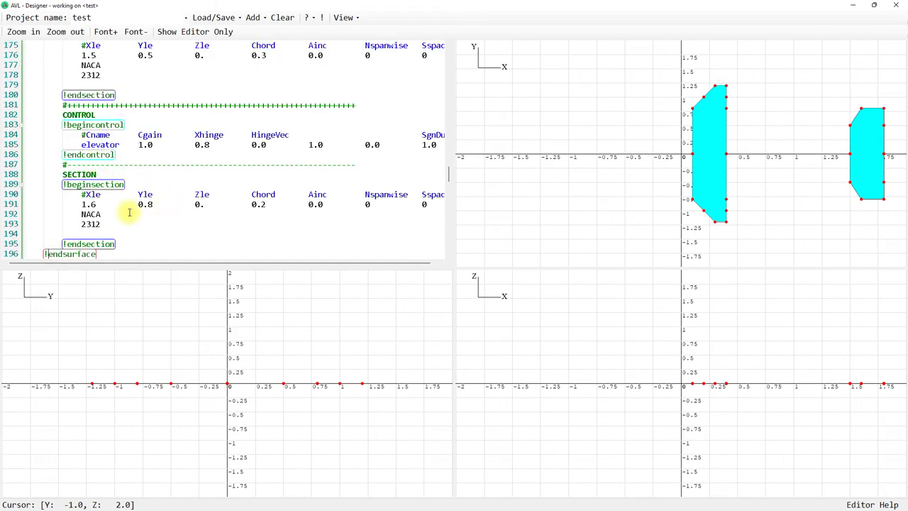
Check the vertical tail in the sample aircraft drawing and rename the first VTail control rudder, keeping its value columns aligned.
scroll(128, 210, up, 8)
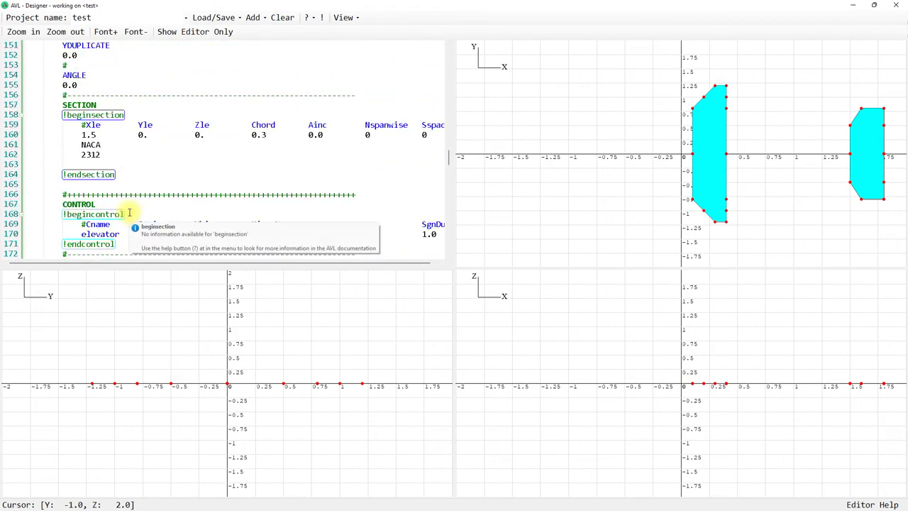
scroll(129, 212, up, 1)
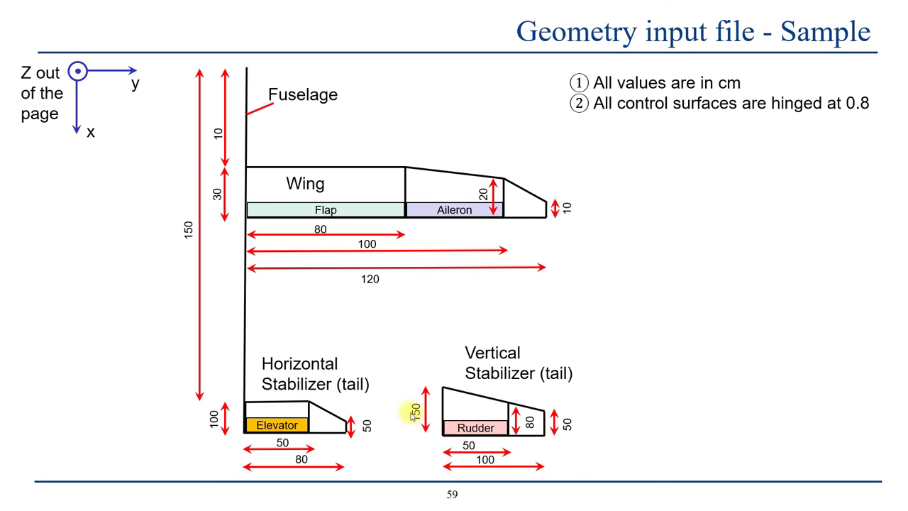
key(alt+Tab)
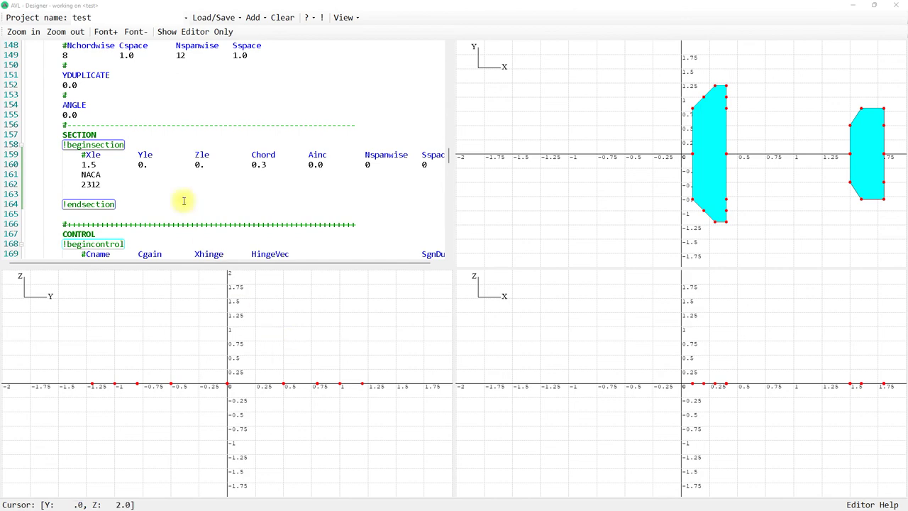
scroll(183, 201, up, 1)
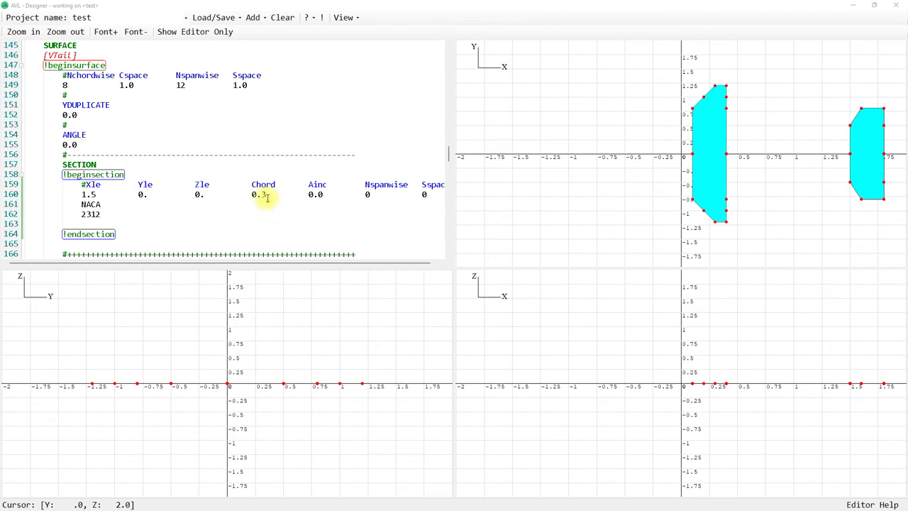
scroll(227, 220, down, 3)
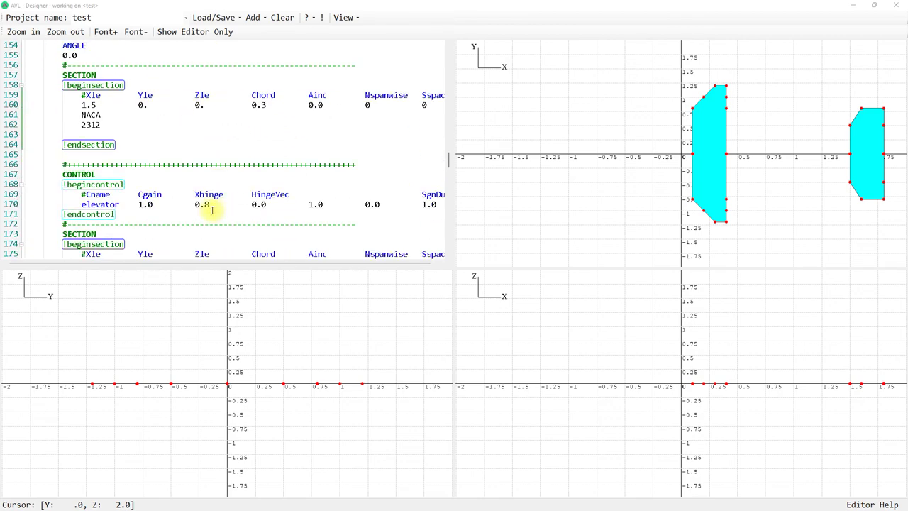
drag(117, 203, 83, 204)
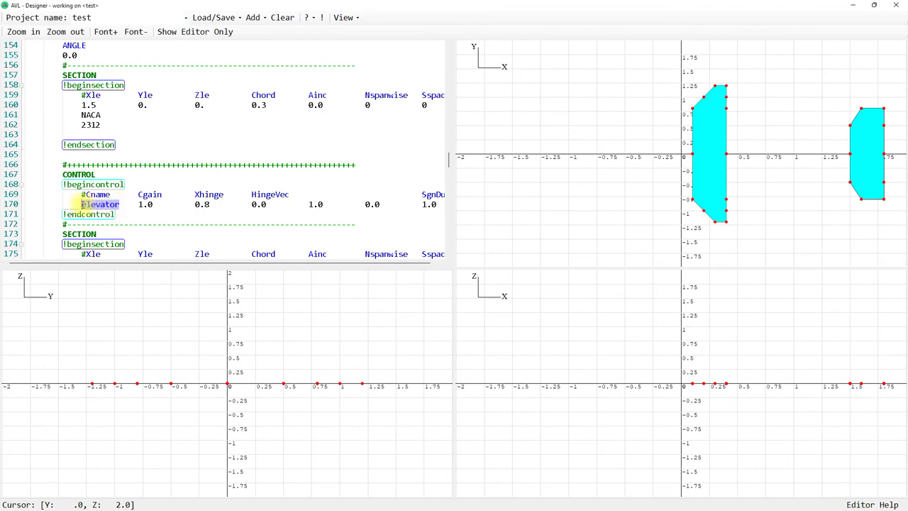
text(rudde)
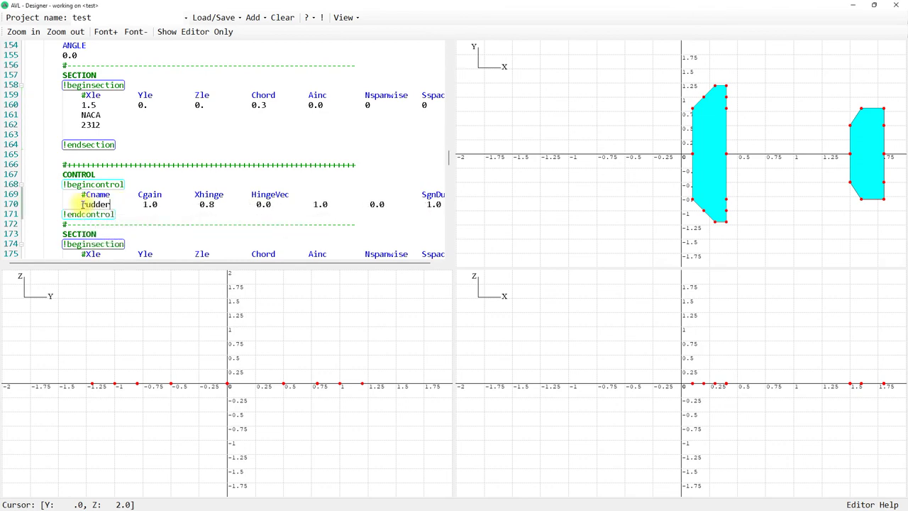
text(r)
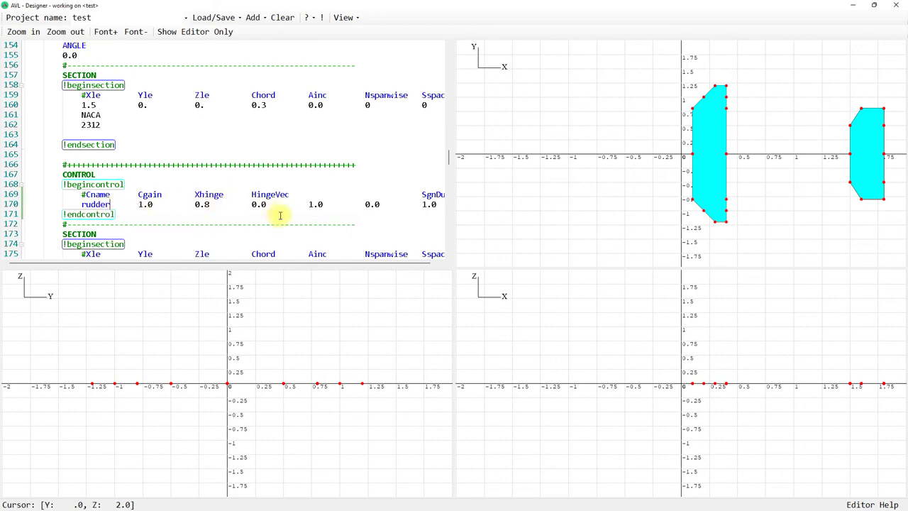
Set the hinge vector of the first VTail rudder control to 0.0, 0.0, 1.0.
click(313, 203)
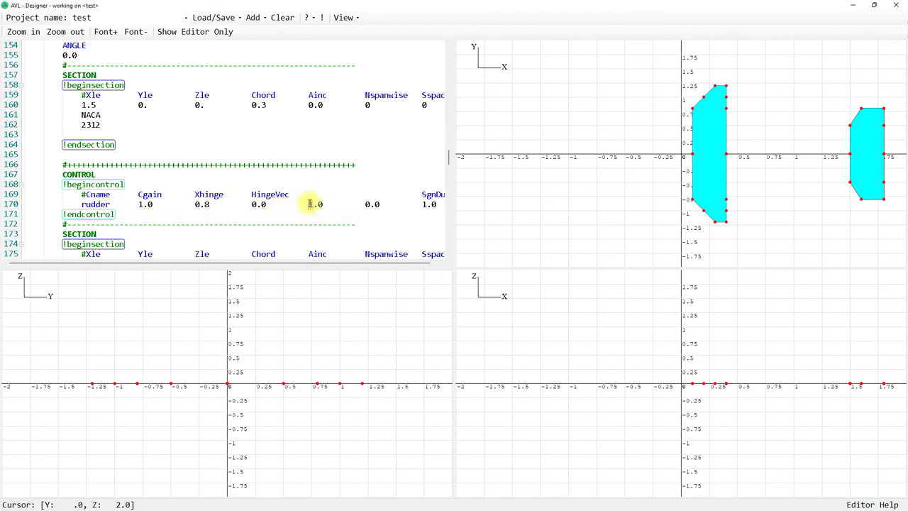
key(BackSpace)
text(0)
click(369, 204)
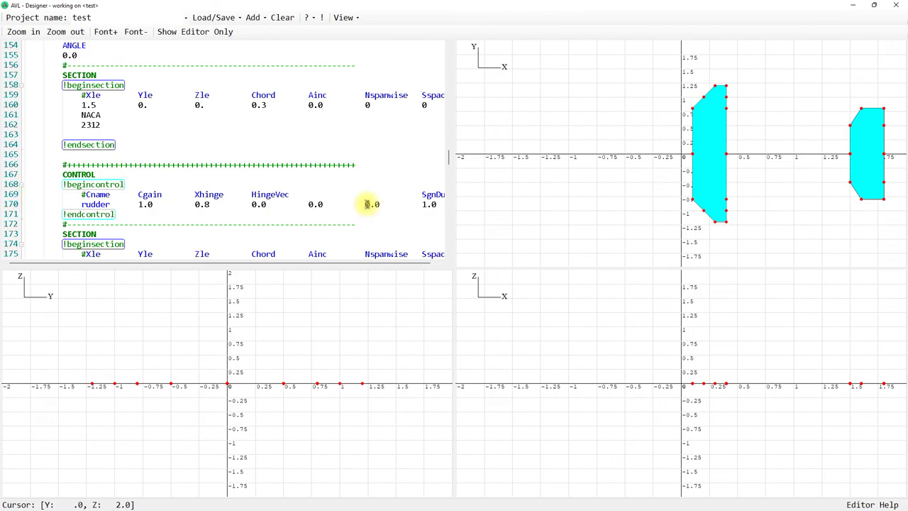
Set the second VTail section's Yle to 0.0 and its Zle to 0.5.
scroll(267, 201, down, 1)
scroll(268, 198, down, 1)
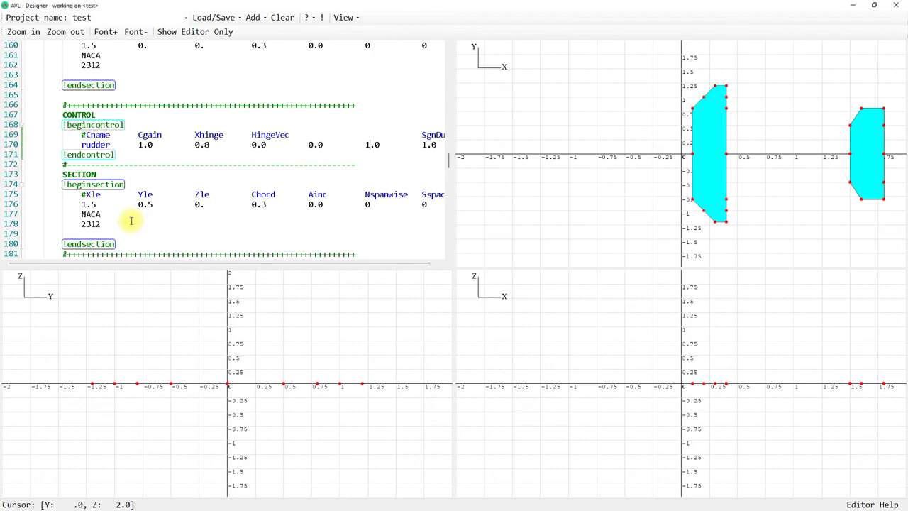
scroll(131, 221, up, 1)
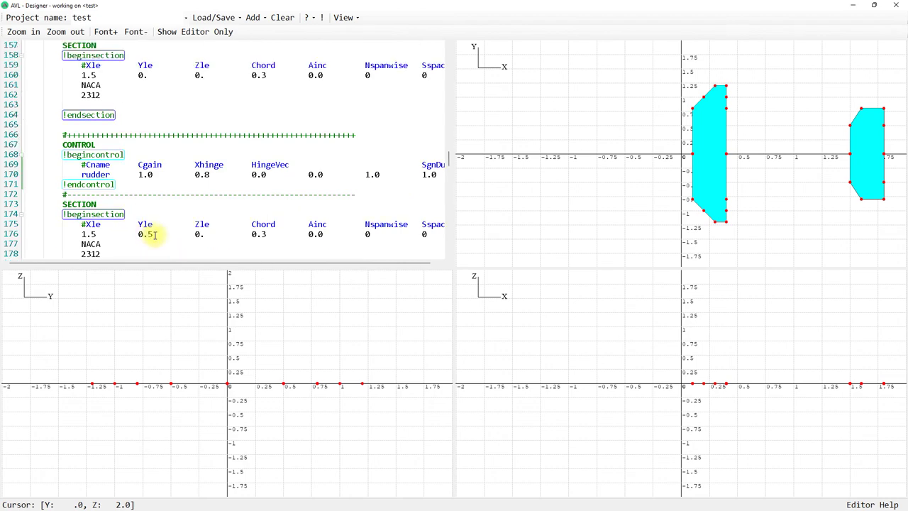
drag(153, 233, 146, 234)
text(0.)
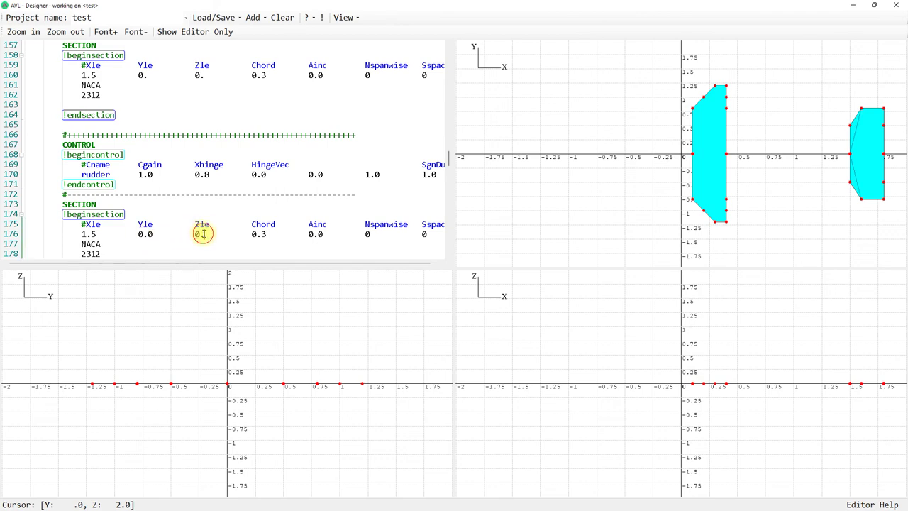
text(5)
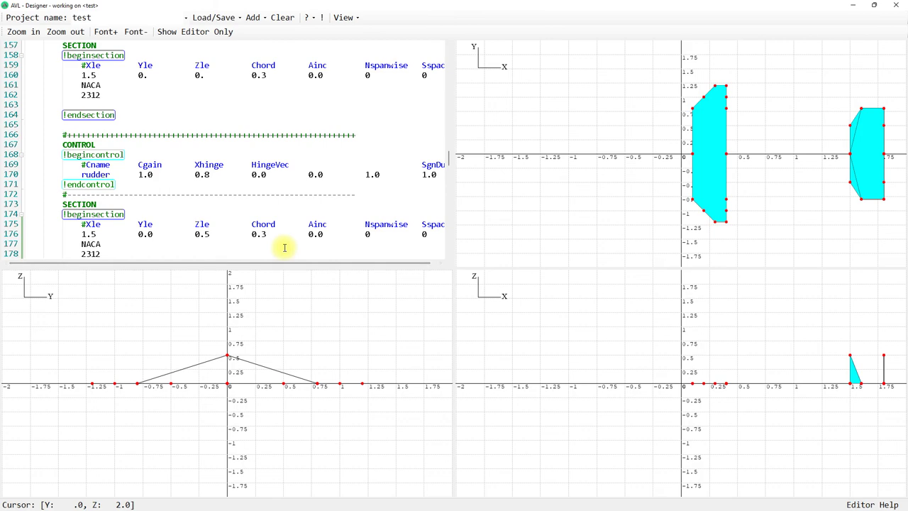
Rename the elevator control after the second VTail section to rudder, keeping its value columns aligned.
scroll(169, 247, down, 2)
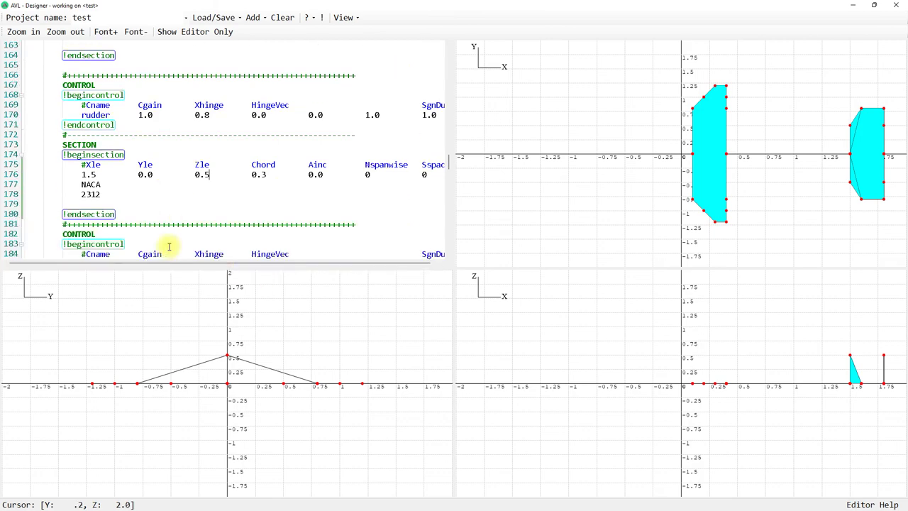
scroll(168, 247, down, 1)
drag(121, 234, 84, 234)
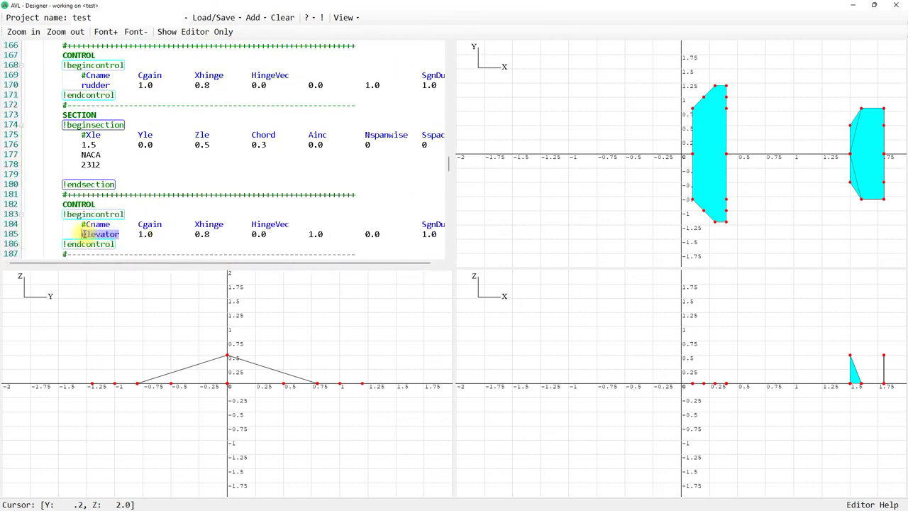
text(rudd)
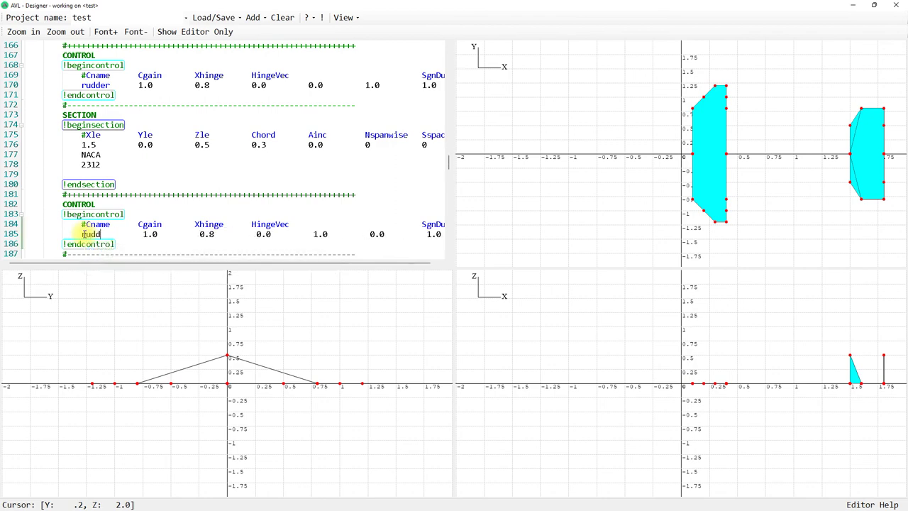
text(er)
key(Delete)
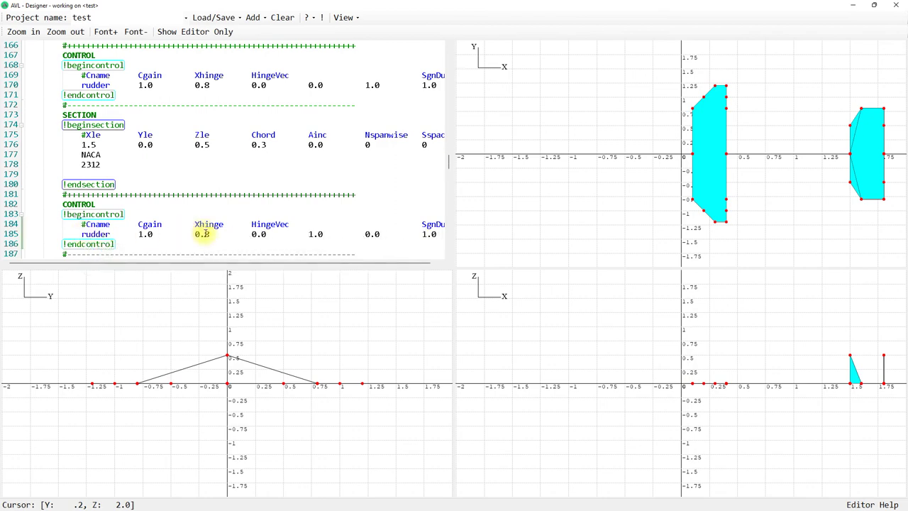
Set the hinge vector of the second VTail rudder control to 0.0, 0.0, 1.0.
click(310, 234)
key(Delete)
text(0)
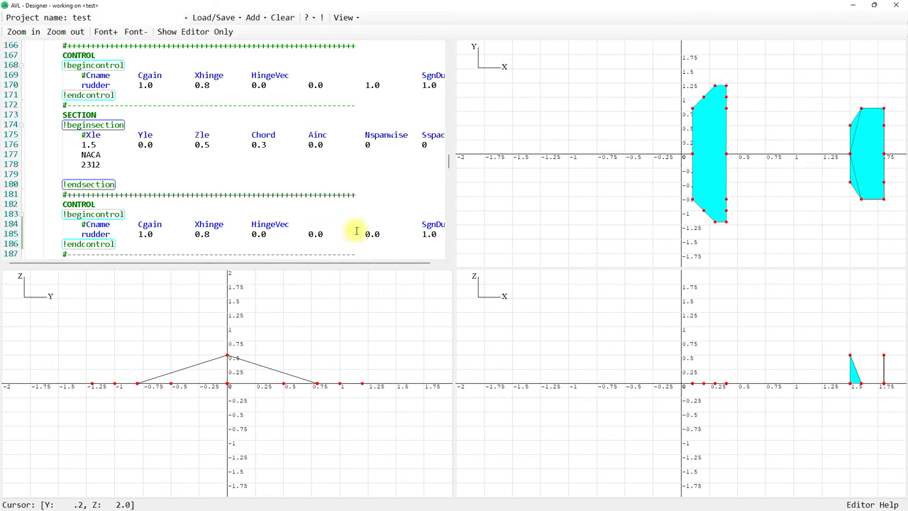
key(ctrl+z)
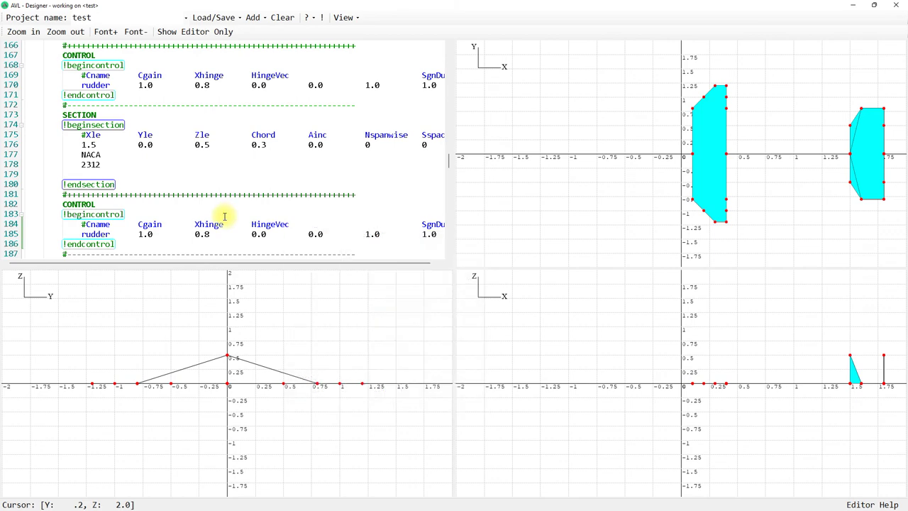
Set the third VTail section's Yle to 0.0 and its Zle to 0.8.
scroll(225, 217, up, 1)
scroll(224, 216, up, 3)
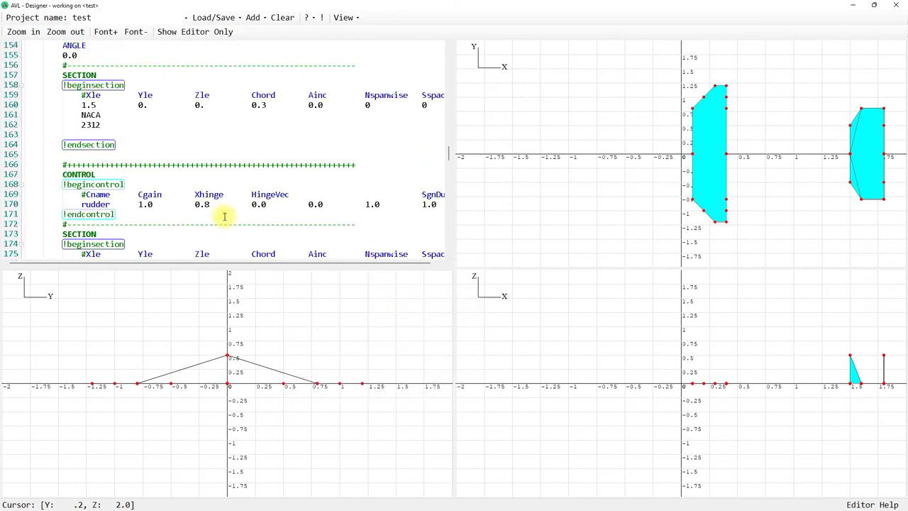
scroll(224, 217, up, 1)
scroll(224, 216, up, 1)
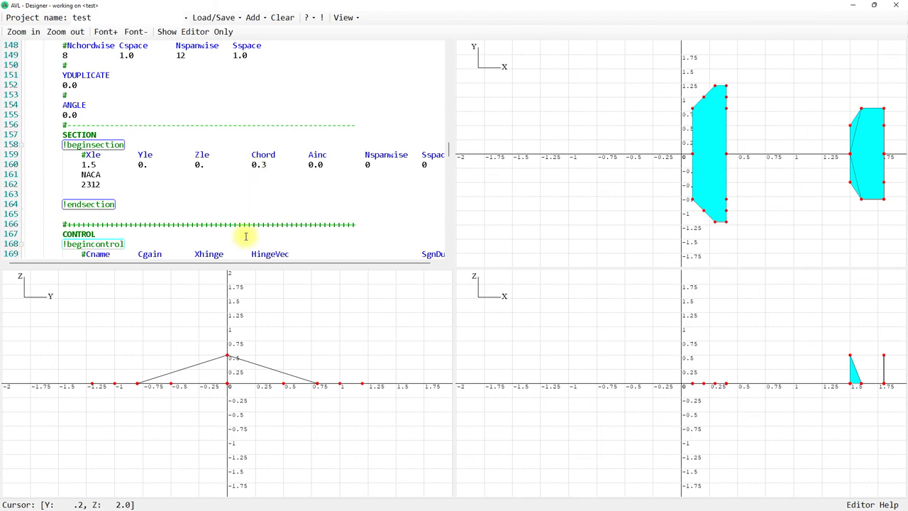
scroll(214, 211, down, 1)
scroll(213, 212, down, 7)
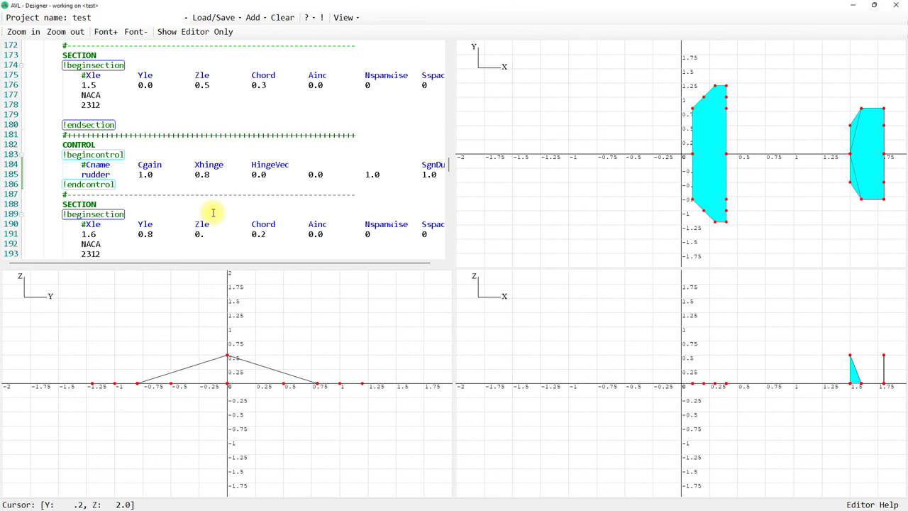
scroll(207, 213, down, 1)
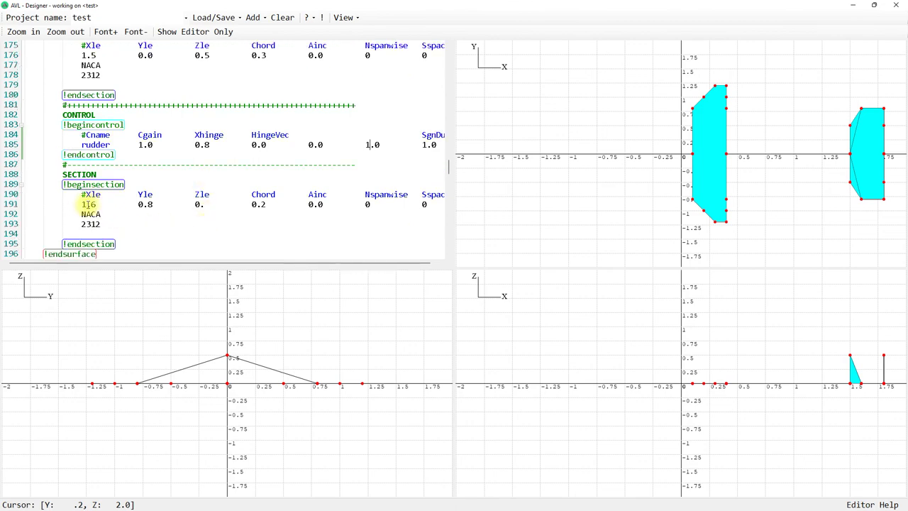
click(146, 204)
key(BackSpace)
text(0.)
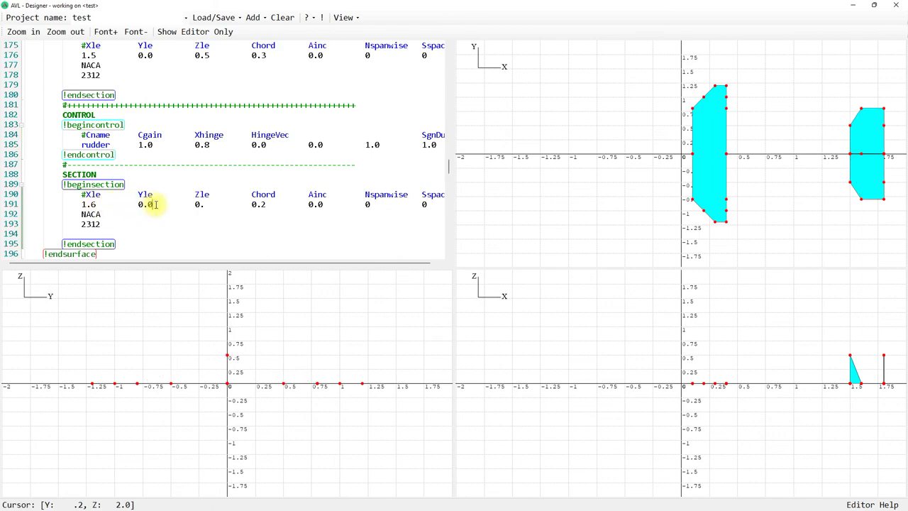
text(8)
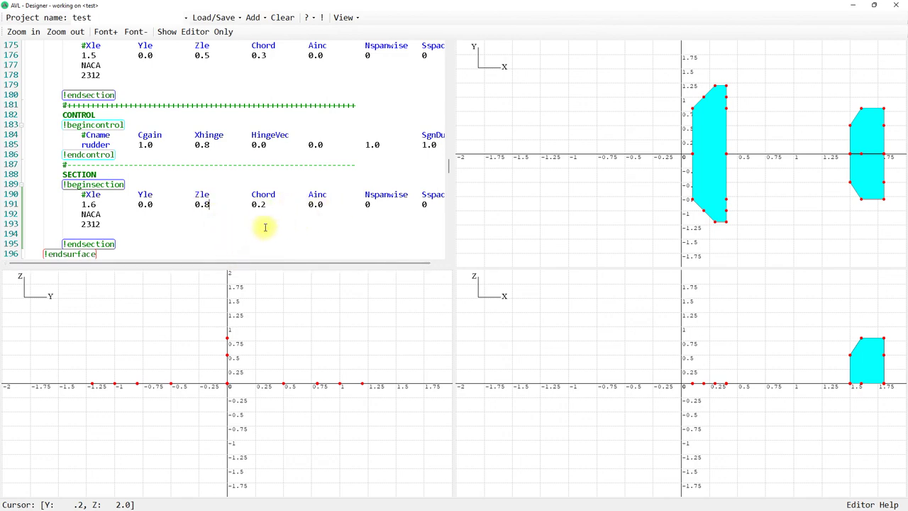
drag(260, 261, 230, 272)
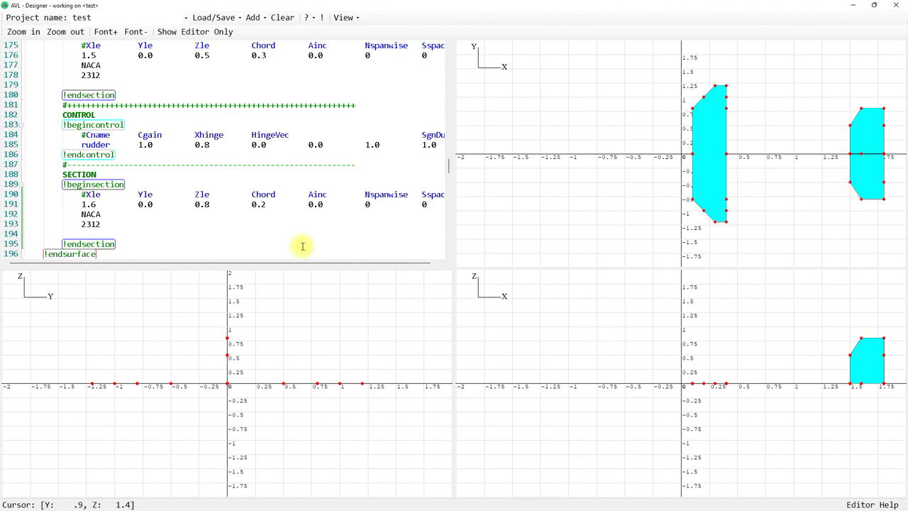
Save the geometry to test.avl and show it in the AVL plot window, with the key options window moved clear of the plot.
click(231, 17)
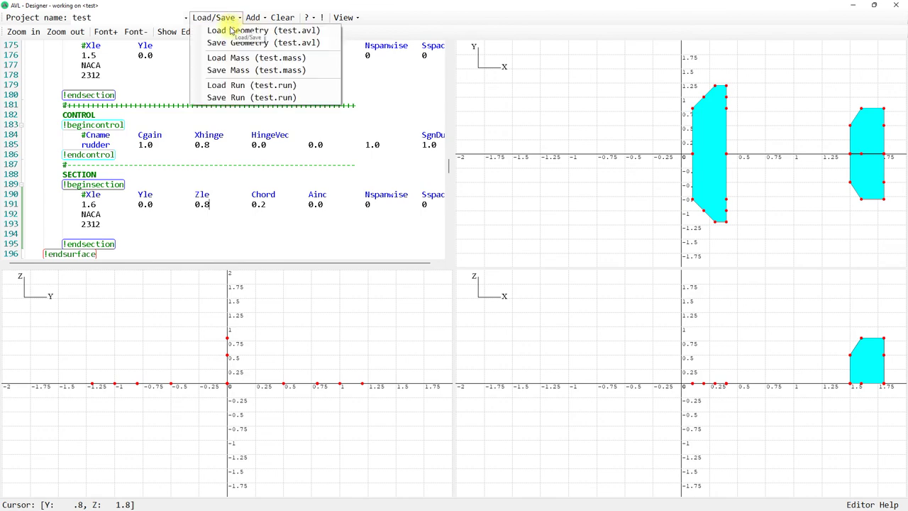
click(230, 43)
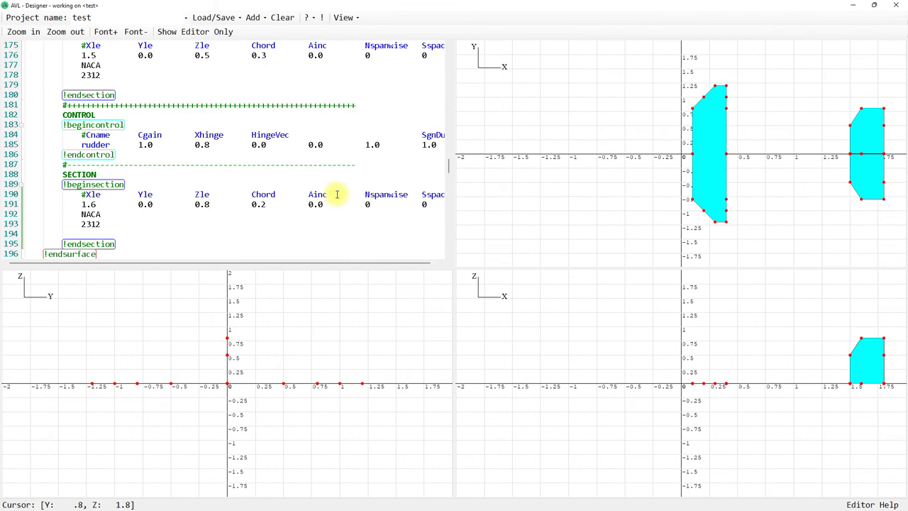
click(351, 19)
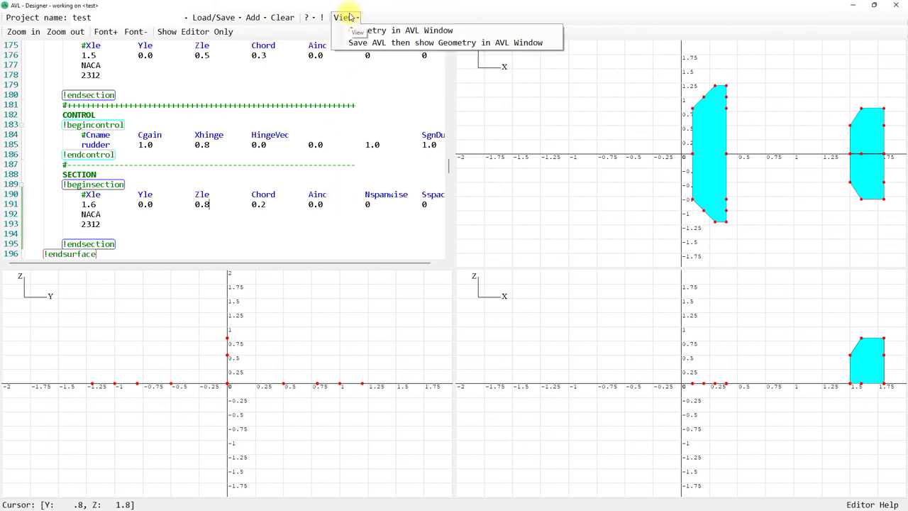
click(360, 32)
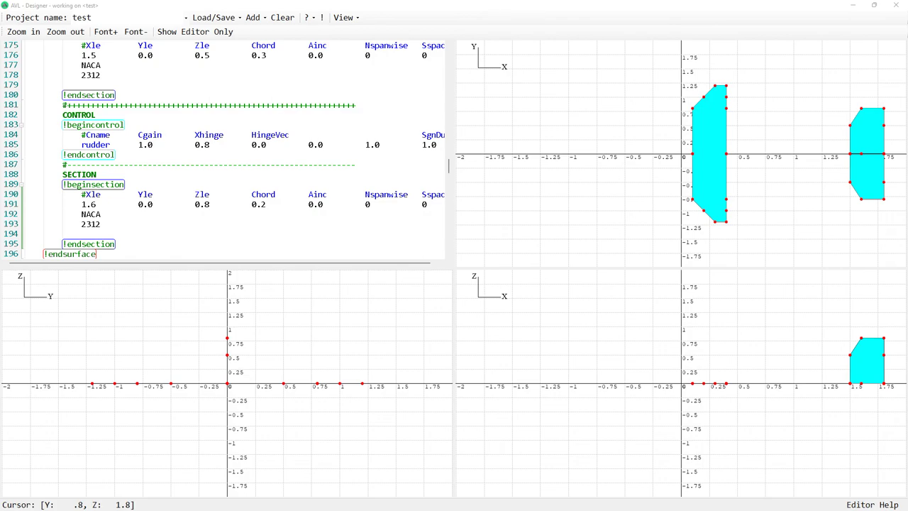
drag(304, 81, 355, 55)
click(344, 107)
drag(381, 197, 716, 190)
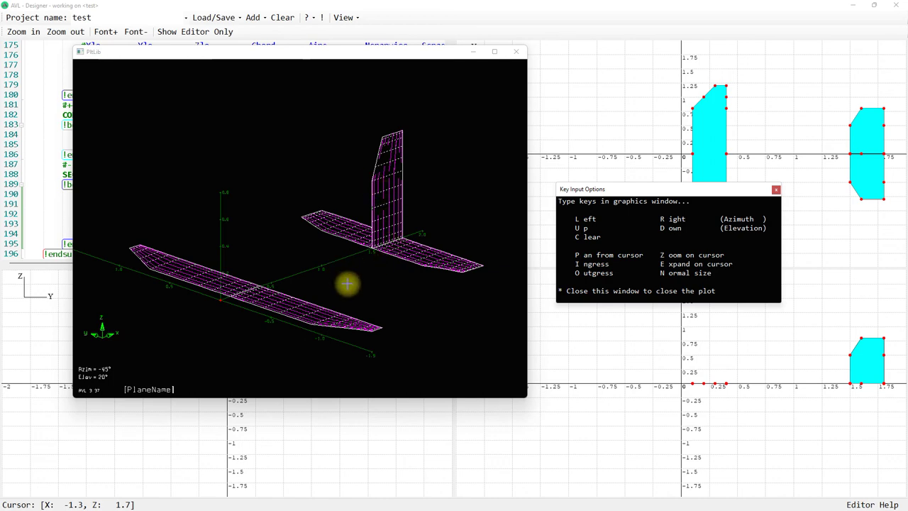
Rotate the plotted aircraft's azimuth in both directions to inspect the wing and tail surfaces, and return to the geometry editor.
click(331, 54)
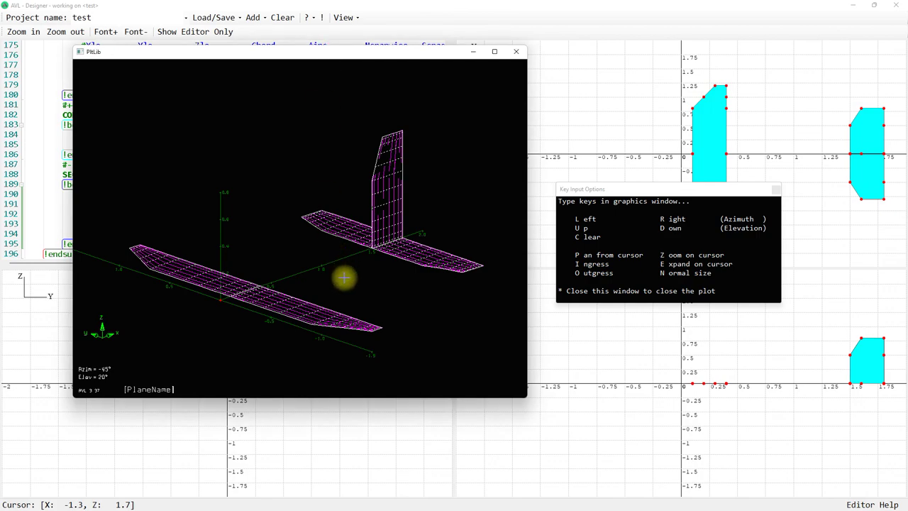
key(l)
key(l)
key(l)
key(l)
key(l)
key(l)
key(l)
key(l)
key(l)
key(r)
key(r)
key(r)
key(r)
key(r)
key(r)
key(r)
key(r)
key(r)
key(r)
key(r)
key(r)
key(r)
key(r)
key(r)
key(r)
key(r)
key(r)
key(r)
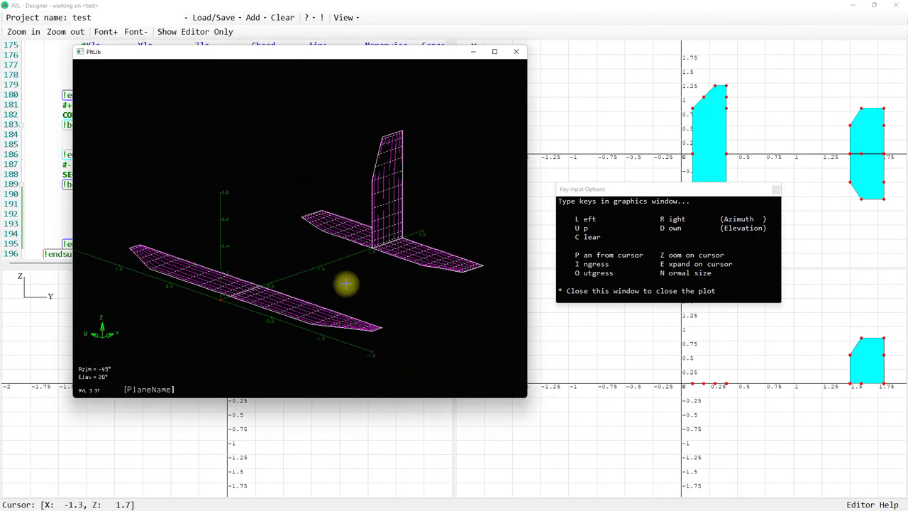
key(l)
key(l)
key(l)
key(l)
key(l)
key(l)
key(l)
key(l)
key(l)
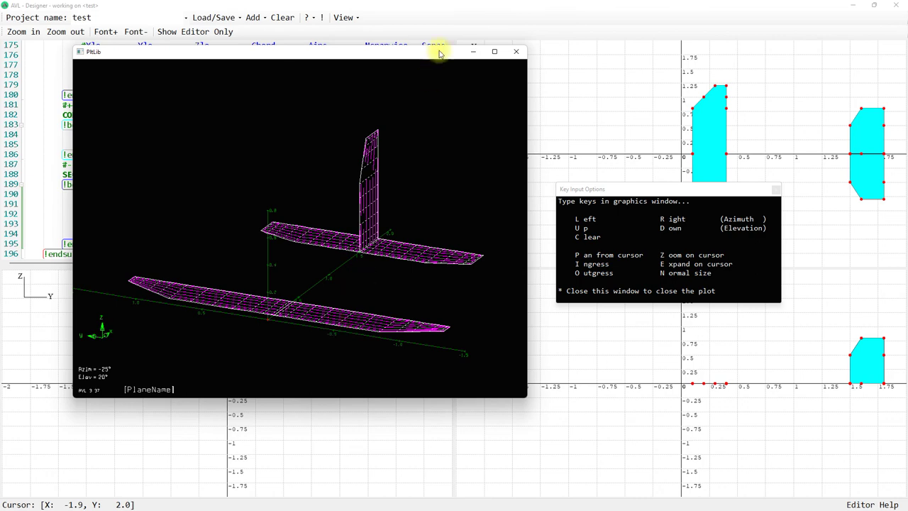
click(418, 10)
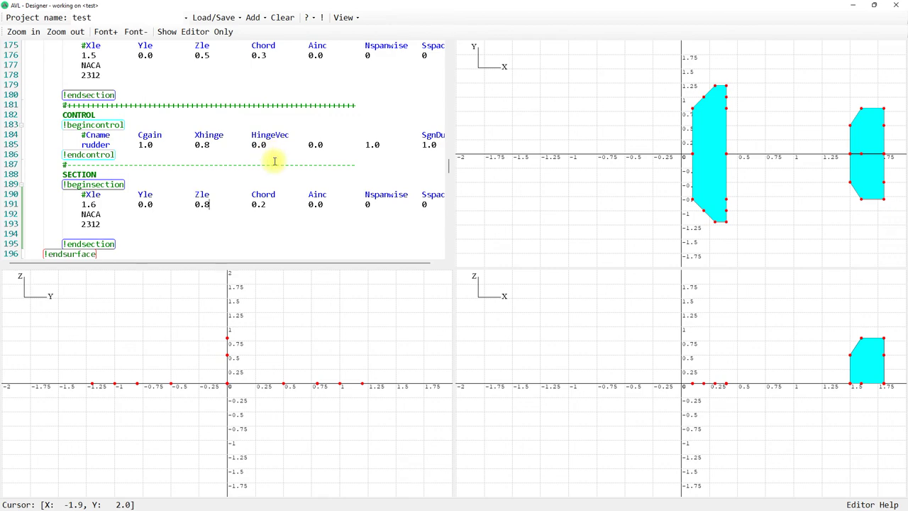
Review the geometry file from the Wing surface through the HTail to the VTail sections and rudder controls.
scroll(275, 161, up, 3)
scroll(275, 161, up, 18)
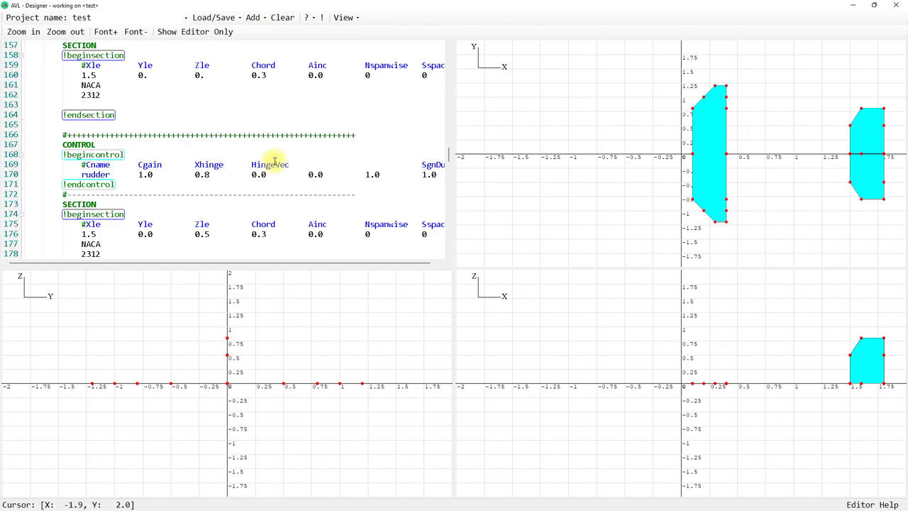
scroll(275, 161, up, 20)
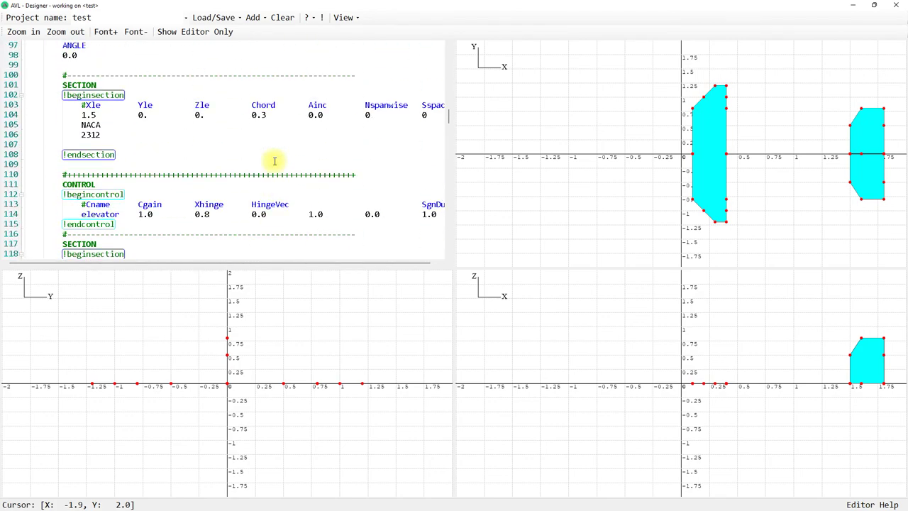
scroll(275, 161, up, 9)
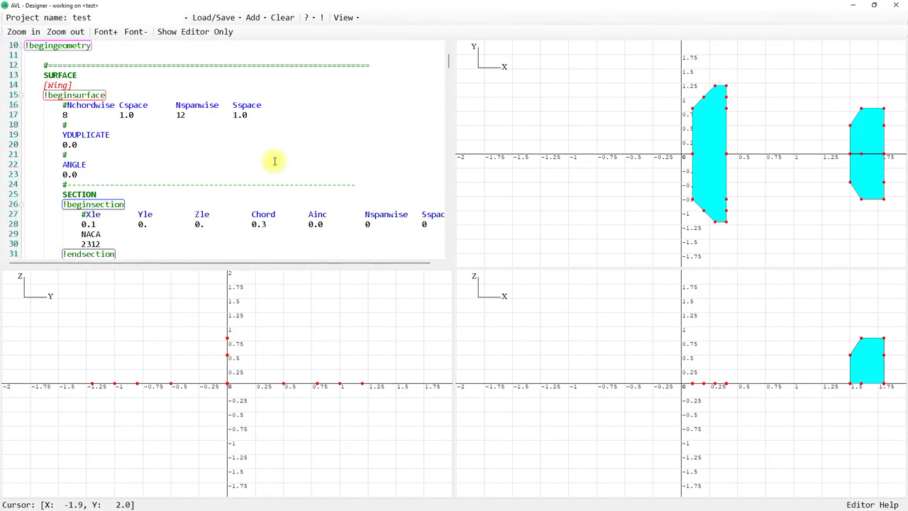
scroll(274, 161, down, 11)
scroll(274, 161, down, 20)
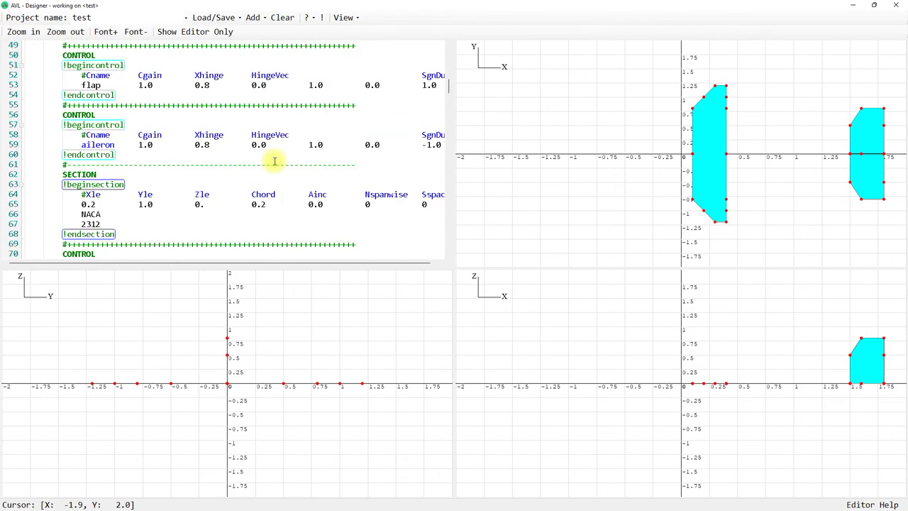
scroll(274, 161, down, 17)
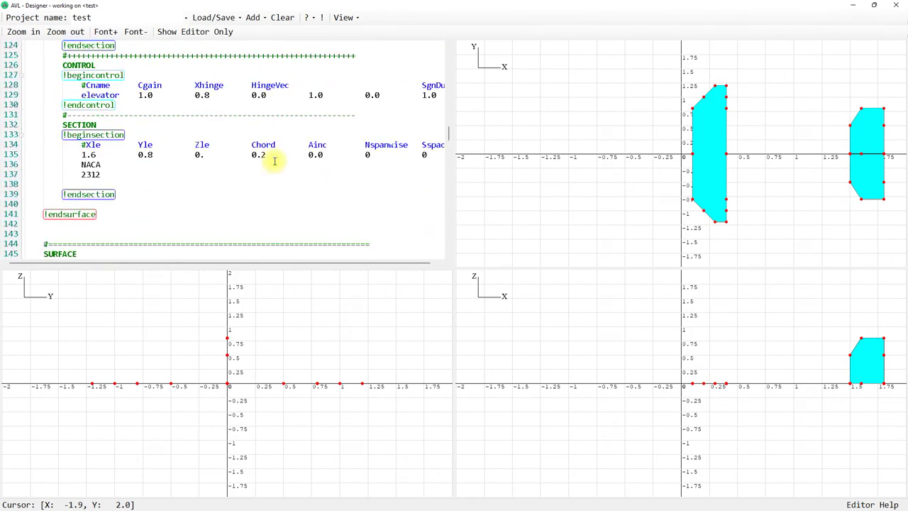
scroll(274, 161, down, 11)
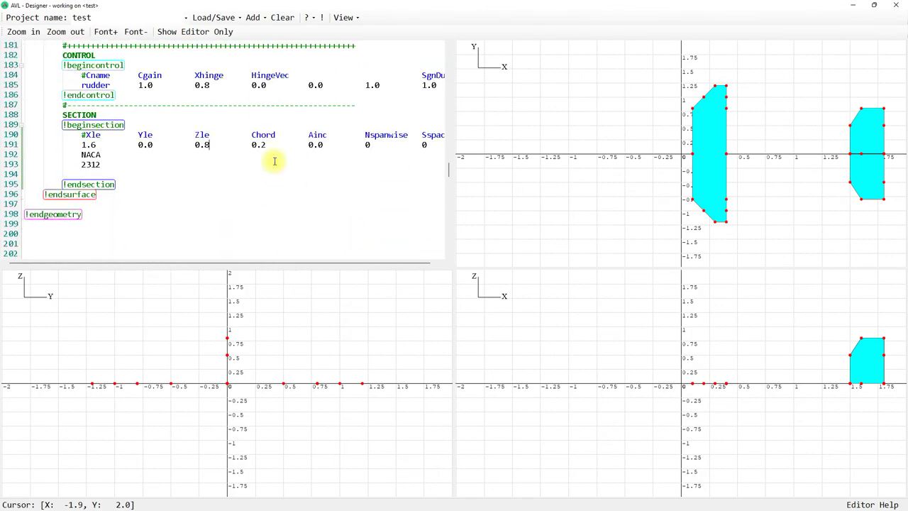
scroll(275, 161, up, 7)
scroll(275, 161, up, 6)
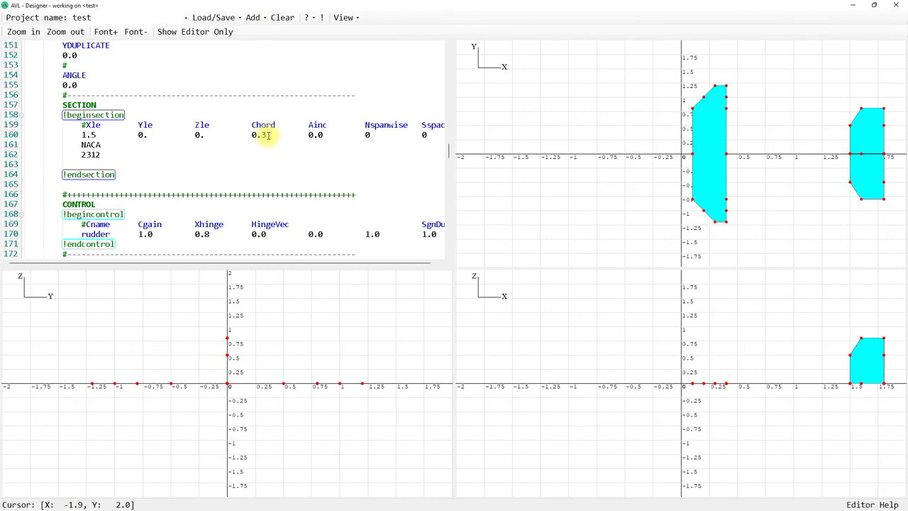
Change the project name to test02 and save the geometry as test02.avl.
double_click(144, 18)
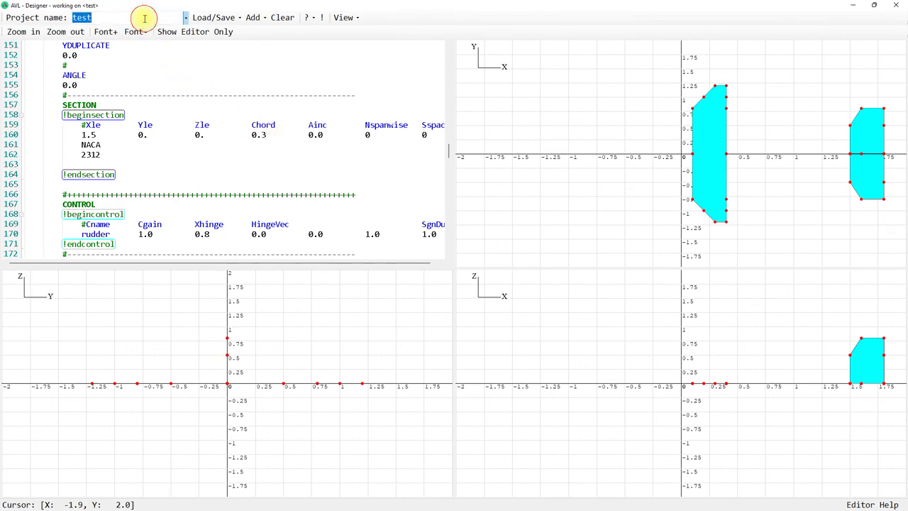
click(145, 18)
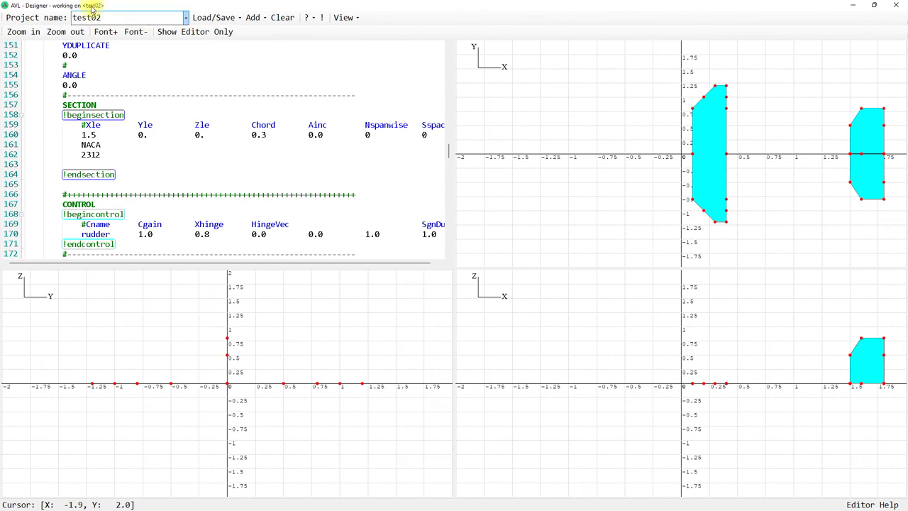
click(232, 22)
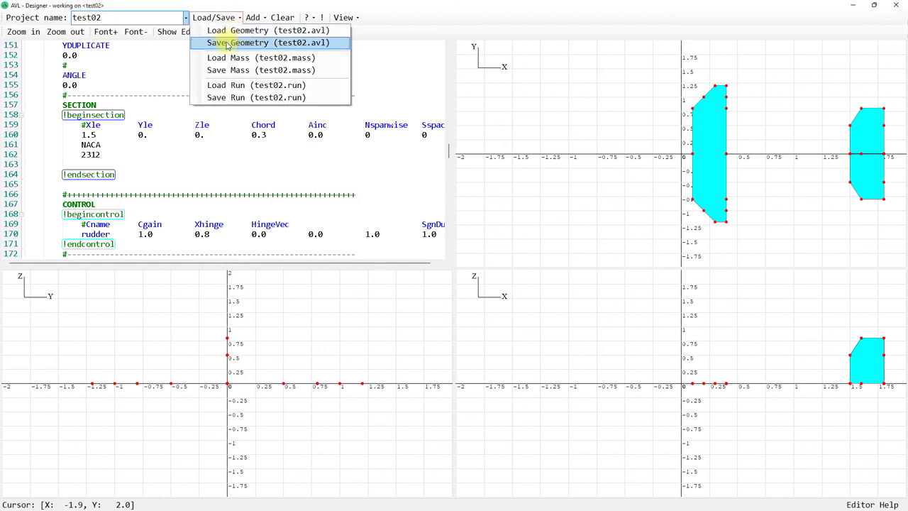
click(288, 43)
click(188, 18)
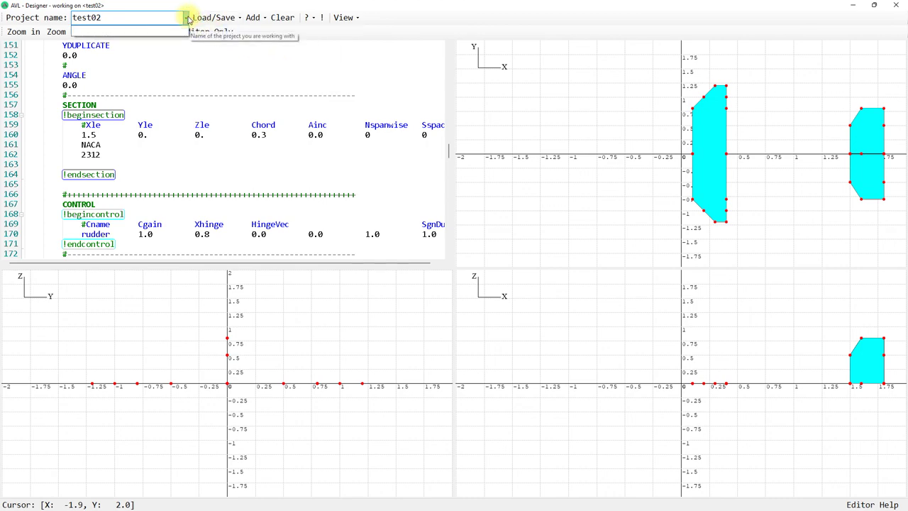
click(188, 18)
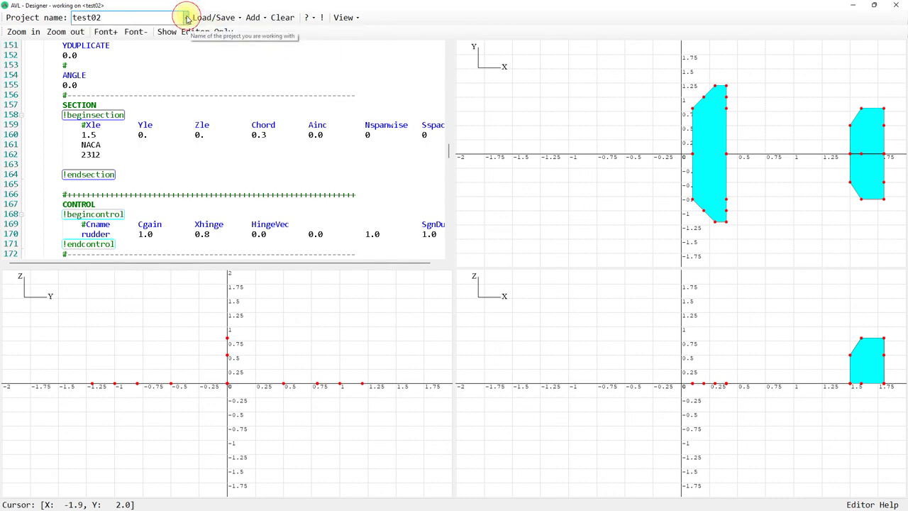
Close the geometry designer and reopen it from the AERO Console window.
click(896, 5)
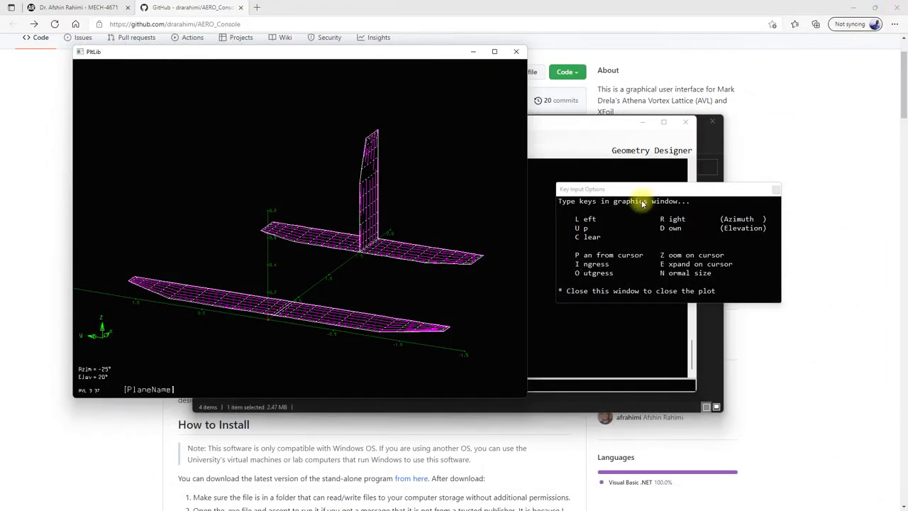
click(586, 131)
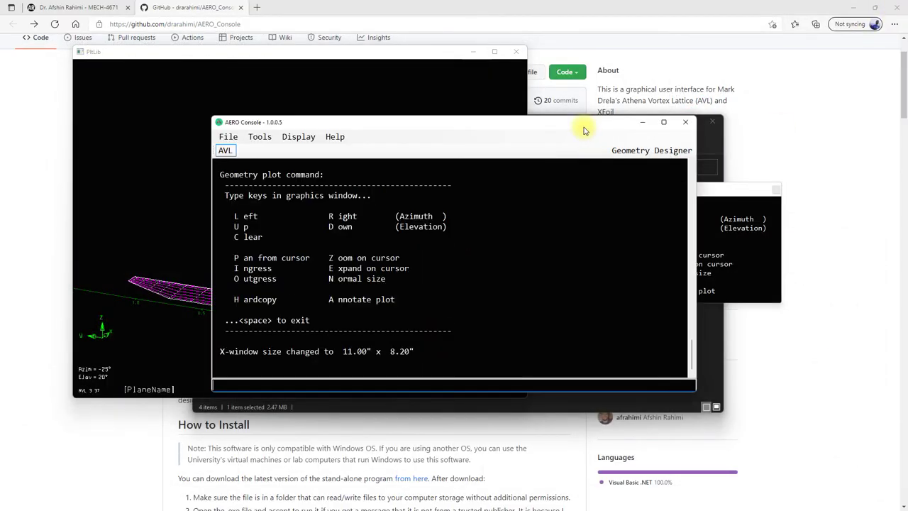
click(619, 150)
click(650, 107)
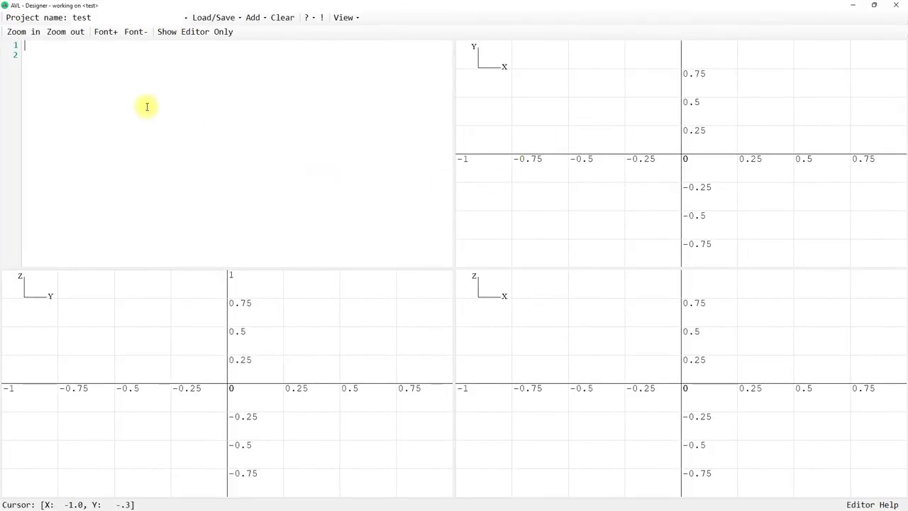
Select the saved project test and load its geometry file test.avl.
double_click(187, 18)
click(187, 18)
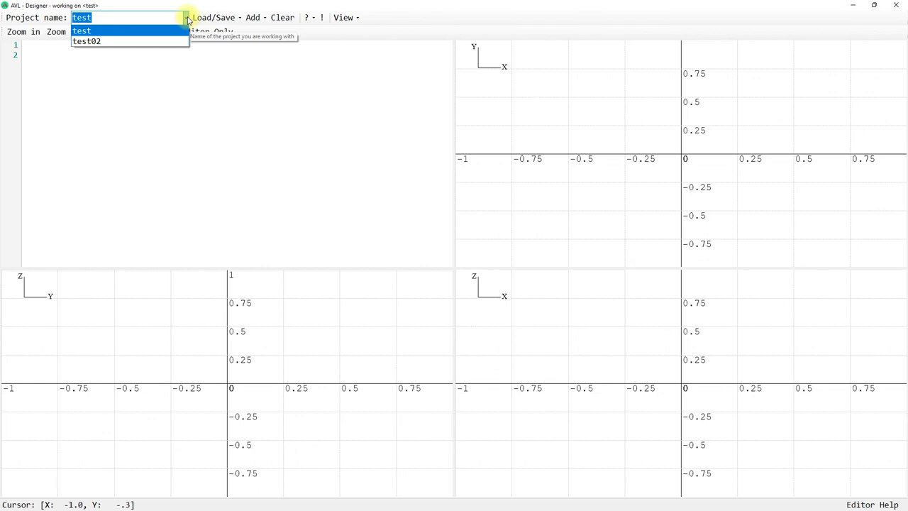
click(138, 30)
click(226, 18)
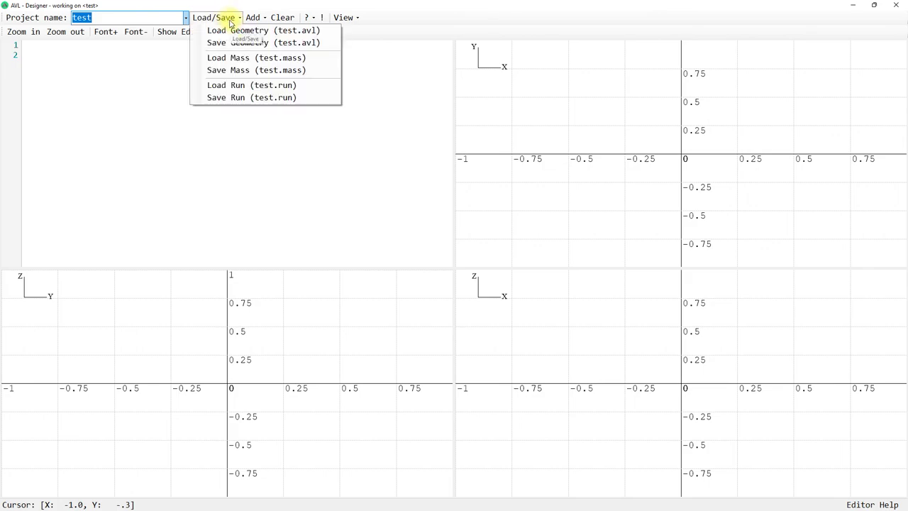
click(229, 30)
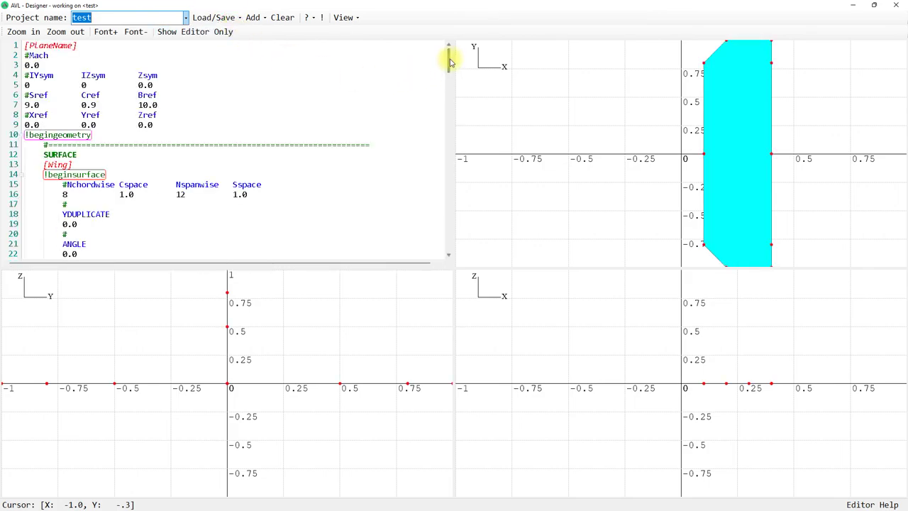
Switch the project to test02 and load its geometry file test02.avl.
scroll(635, 121, down, 3)
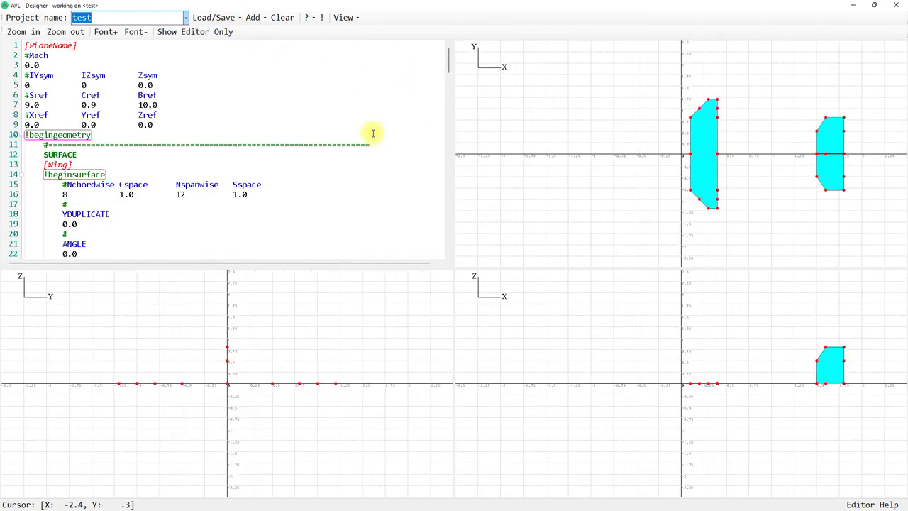
scroll(373, 134, down, 20)
drag(449, 126, 442, 47)
click(185, 18)
click(173, 40)
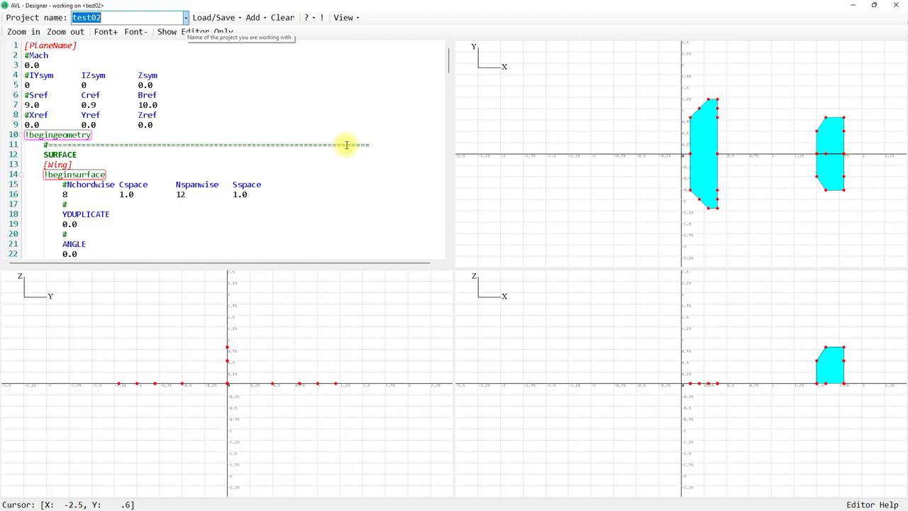
click(226, 18)
click(212, 30)
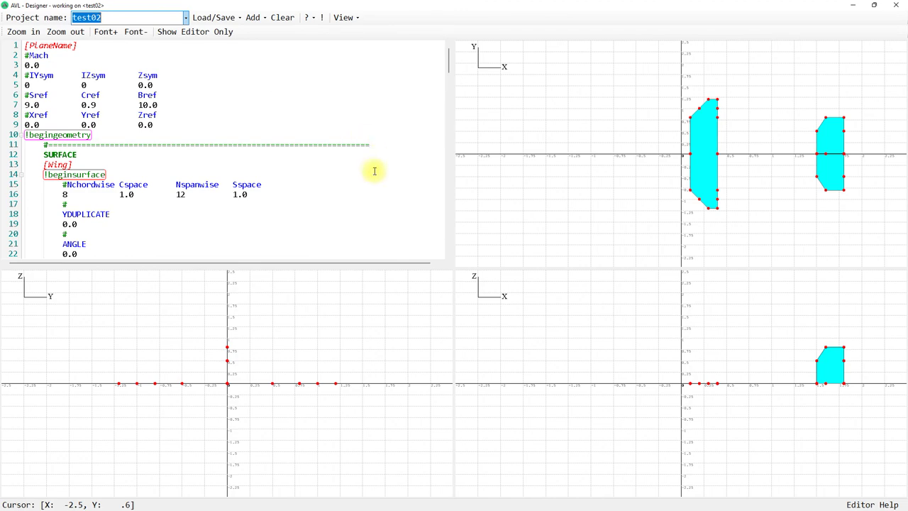
Set the Chord of the HTail's first section to 0.2.
scroll(368, 170, down, 2)
scroll(368, 171, down, 8)
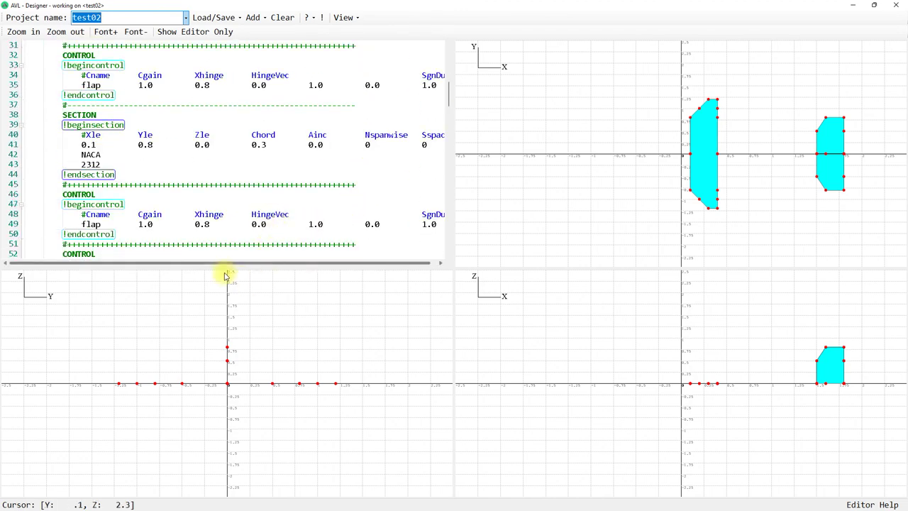
scroll(197, 226, down, 5)
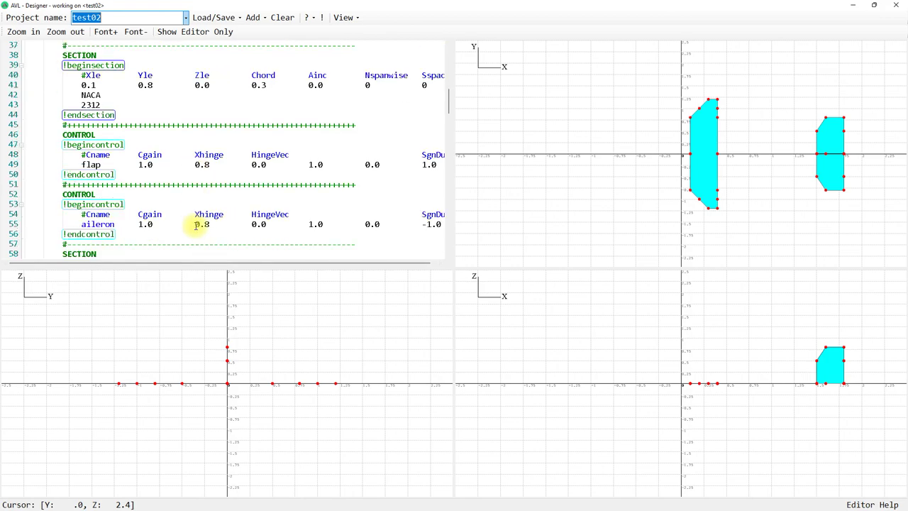
scroll(195, 225, up, 5)
scroll(192, 224, up, 7)
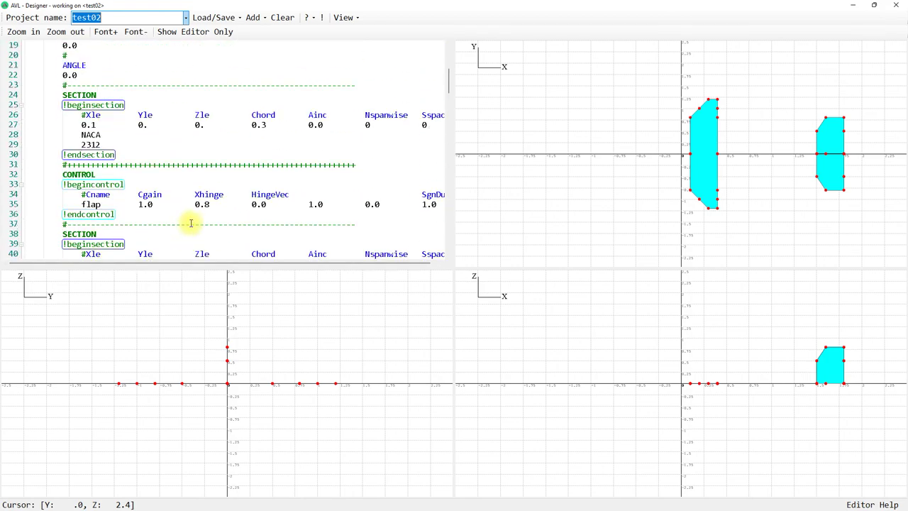
scroll(191, 223, down, 14)
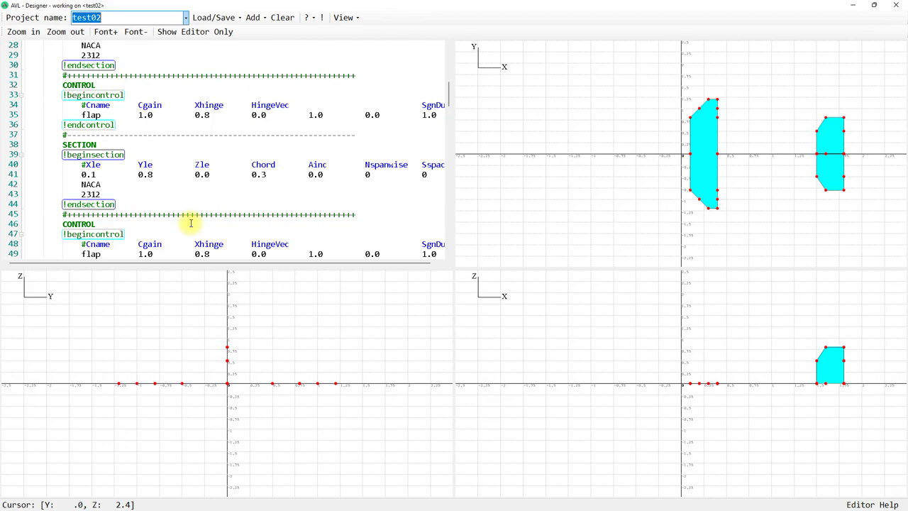
scroll(191, 224, down, 2)
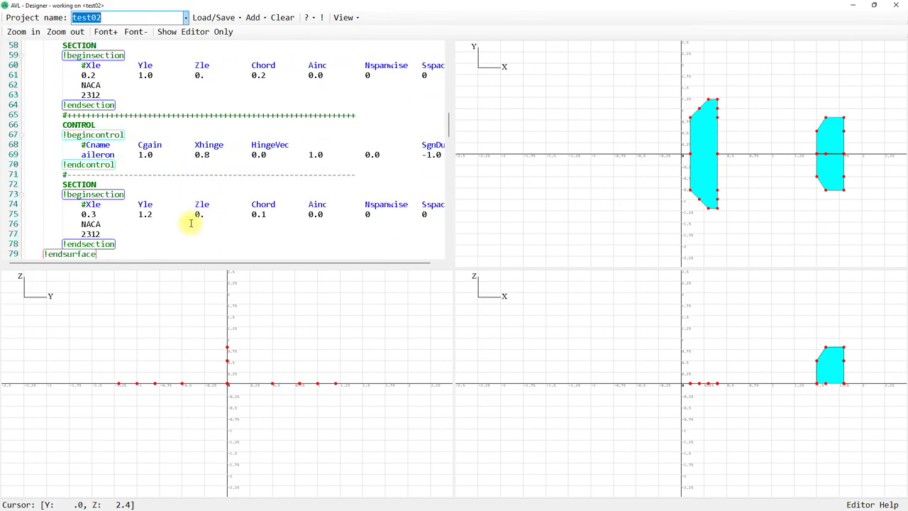
scroll(191, 223, down, 7)
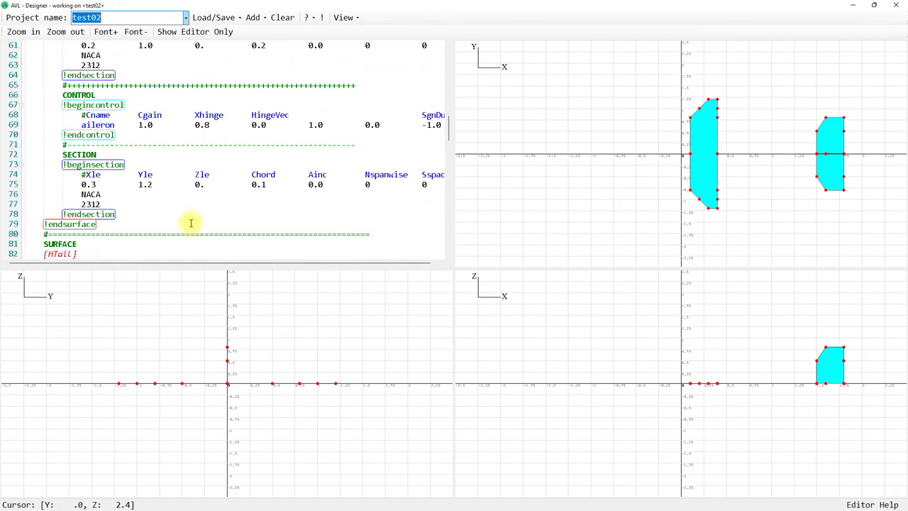
scroll(191, 223, down, 1)
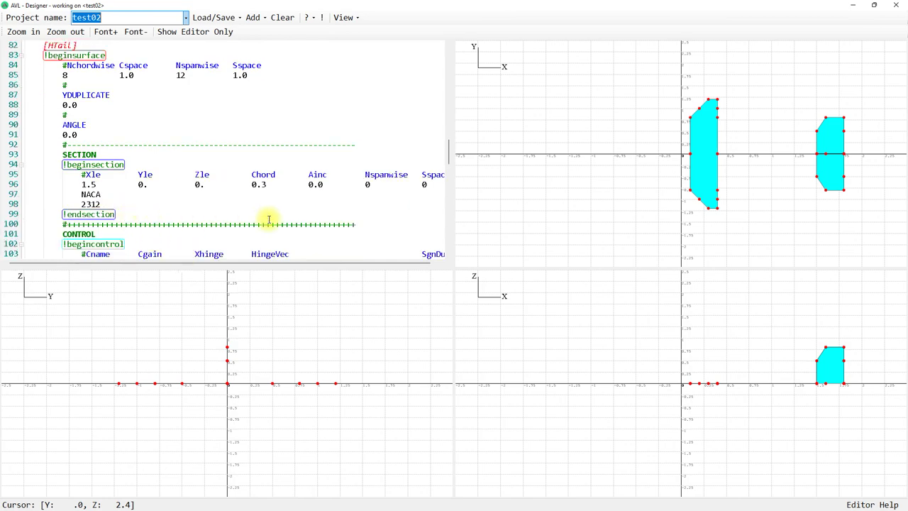
click(262, 184)
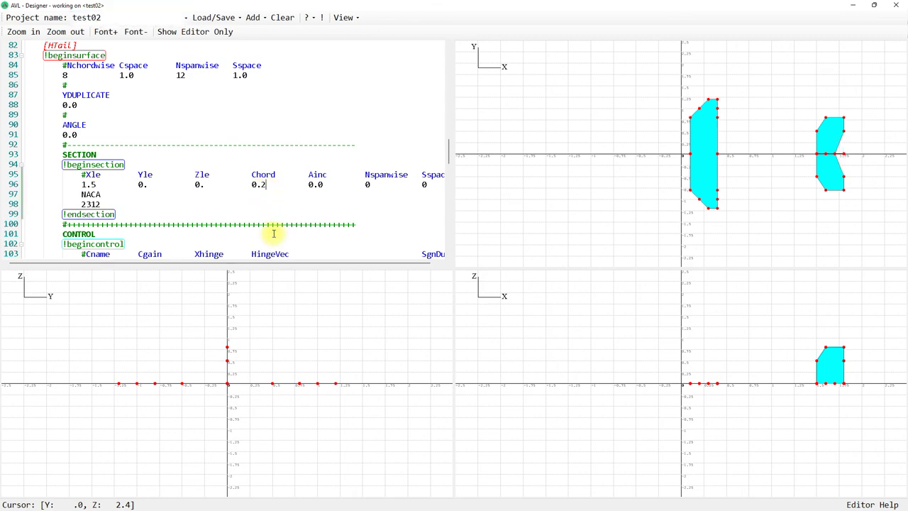
Set the second HTail section's Chord to 0.2 and its Yle to 0.3.
scroll(234, 214, down, 2)
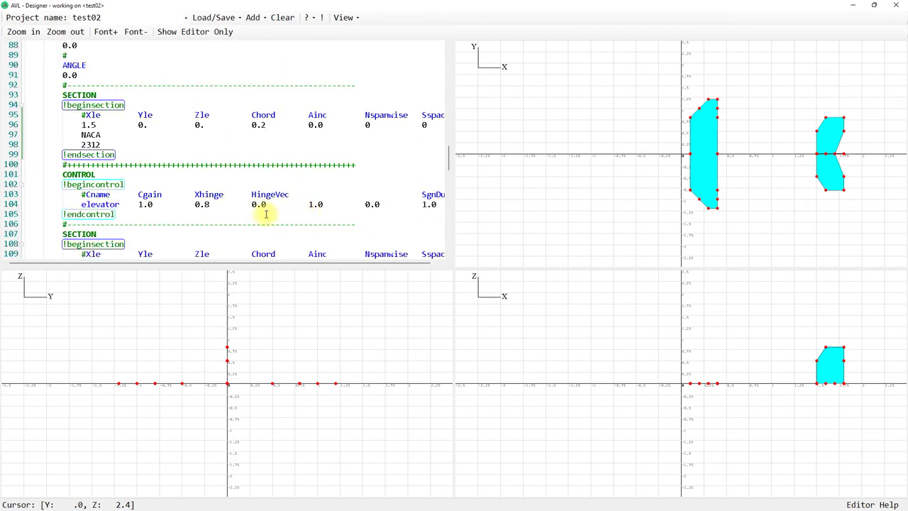
scroll(266, 214, down, 1)
scroll(259, 206, down, 1)
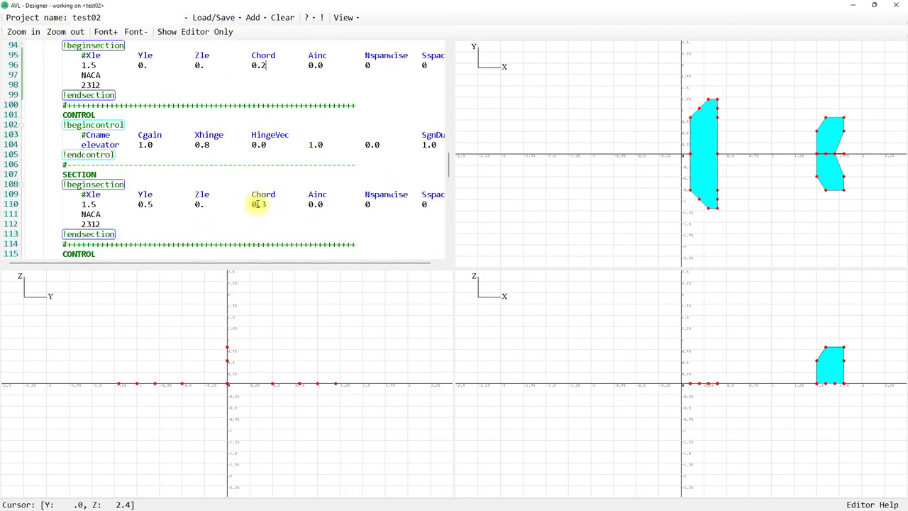
scroll(253, 201, down, 1)
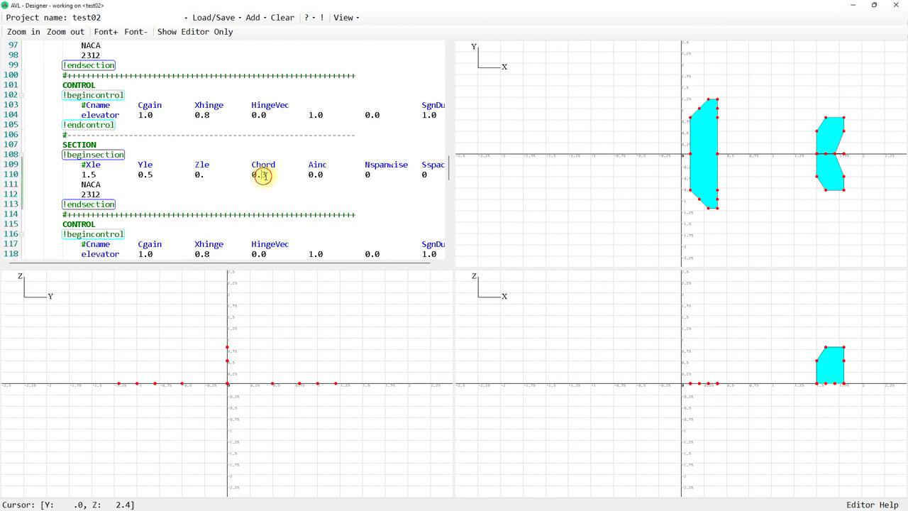
click(265, 175)
key(BackSpace)
text(2)
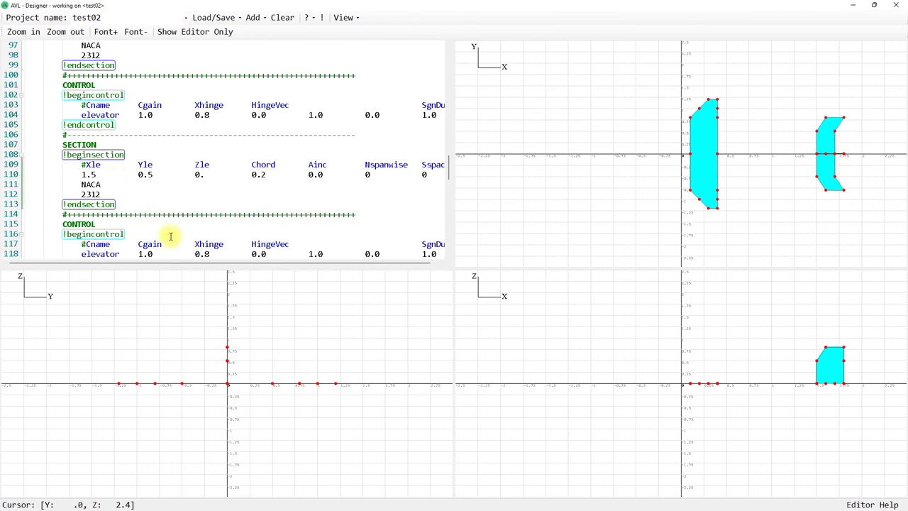
click(151, 174)
key(BackSpace)
text(3)
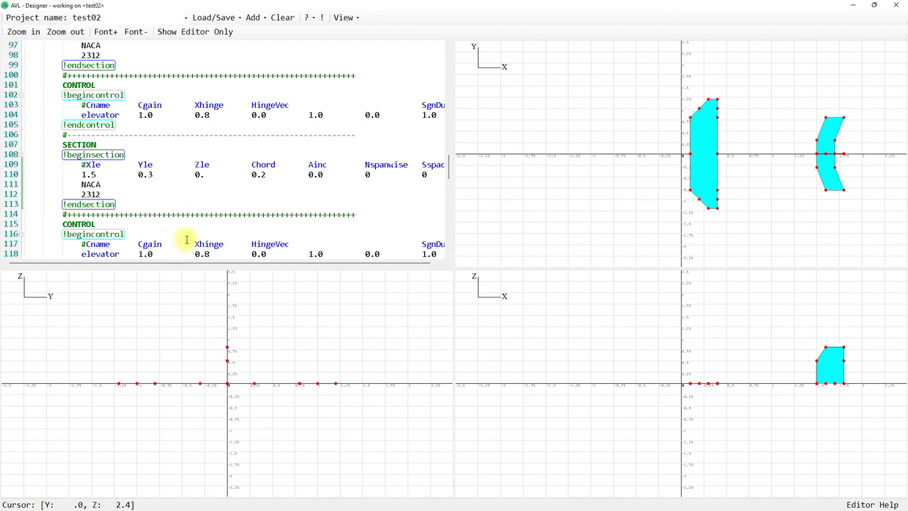
Set the third HTail section's Yle to 0.4 and its Chord to 0.15.
scroll(237, 227, down, 1)
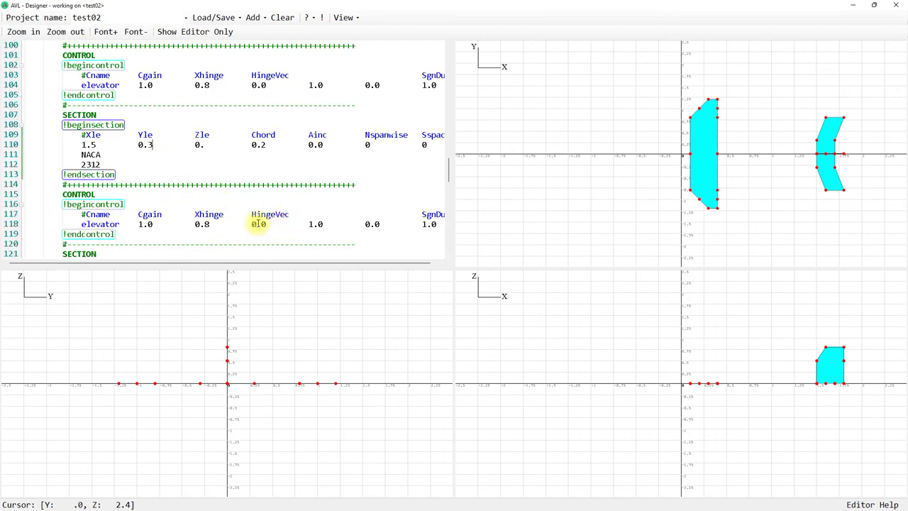
scroll(258, 224, down, 2)
scroll(257, 224, down, 1)
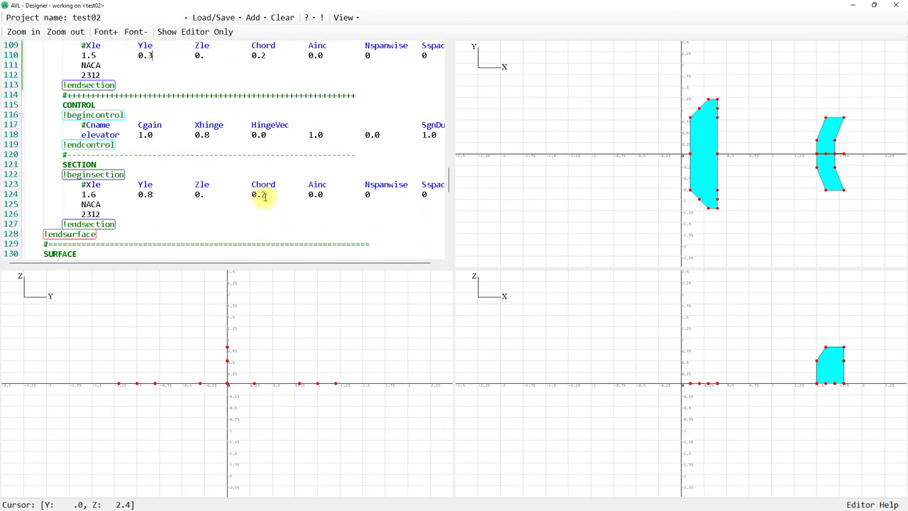
click(152, 196)
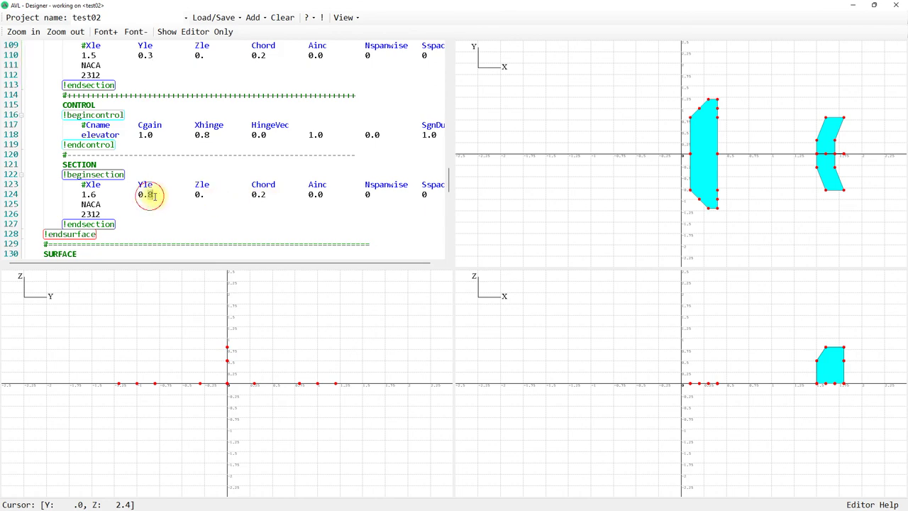
key(BackSpace)
text(4)
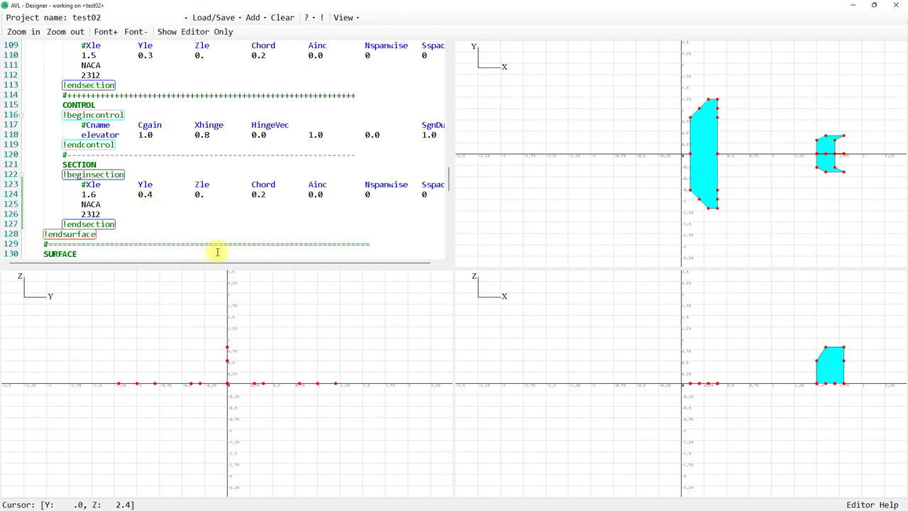
click(266, 195)
key(BackSpace)
text(15)
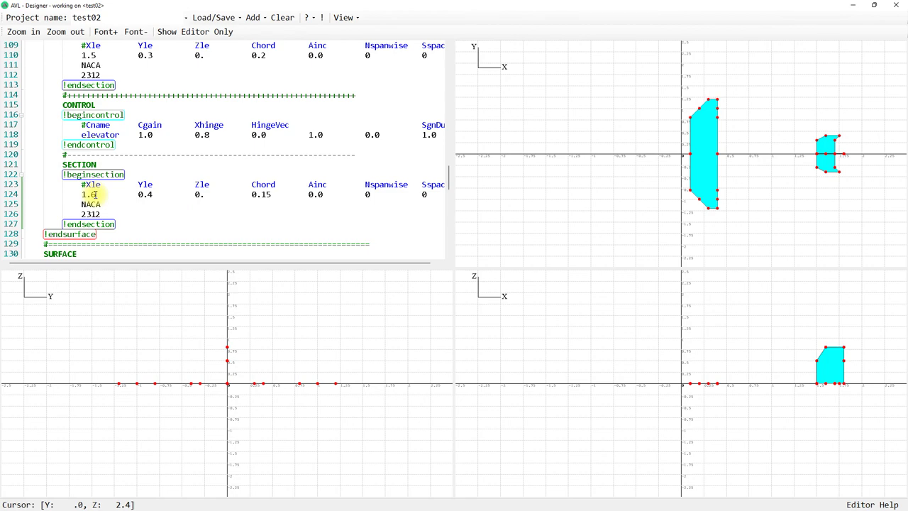
Set the Chord of the VTail's first section to 0.2.
scroll(241, 218, down, 4)
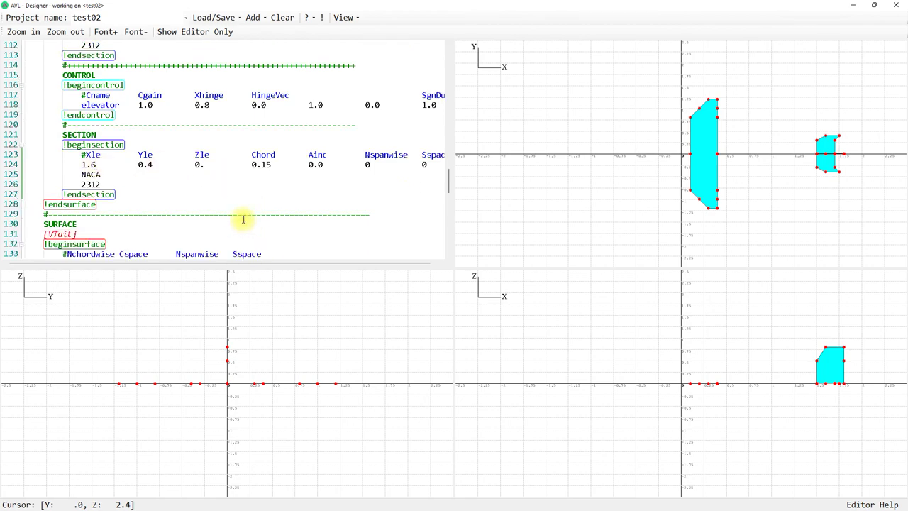
scroll(243, 219, down, 5)
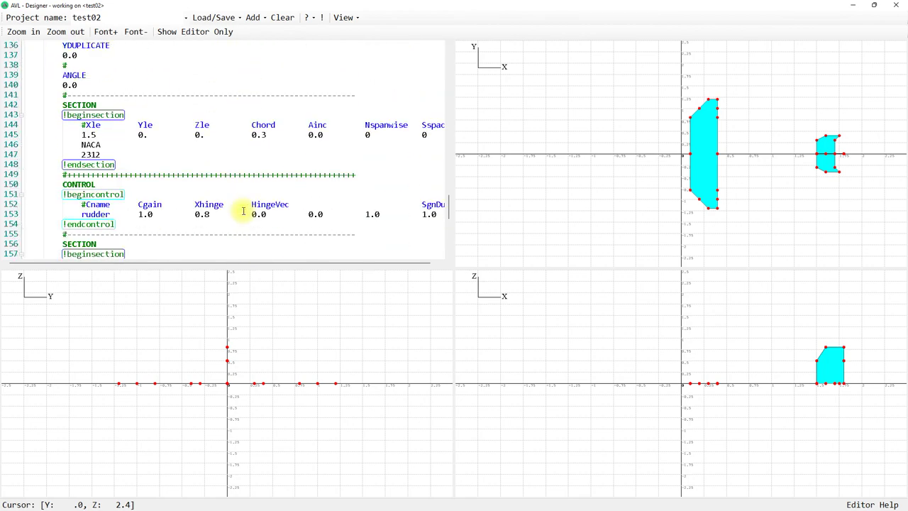
click(264, 135)
key(BackSpace)
text(2)
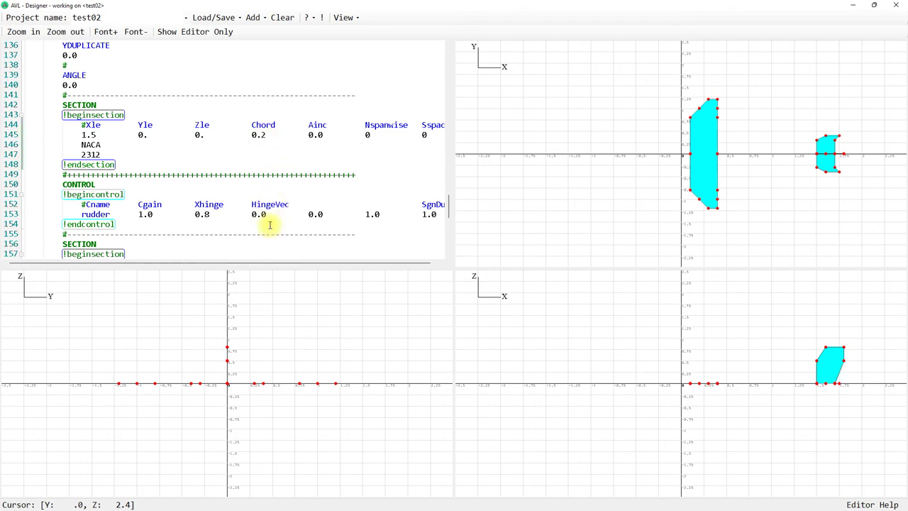
Set the second VTail section's Chord to 0.2 and its Zle to 0.3.
scroll(268, 223, down, 3)
click(265, 184)
key(BackSpace)
text(2)
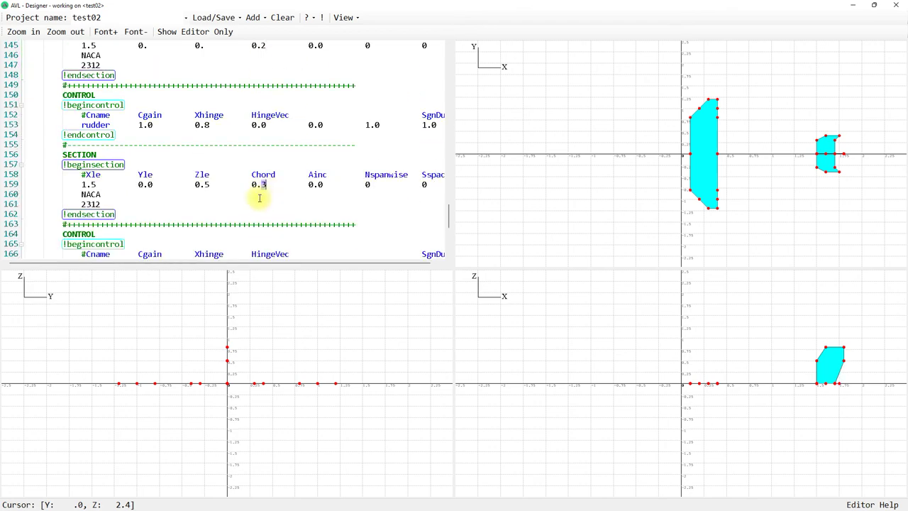
click(207, 185)
key(BackSpace)
text(3)
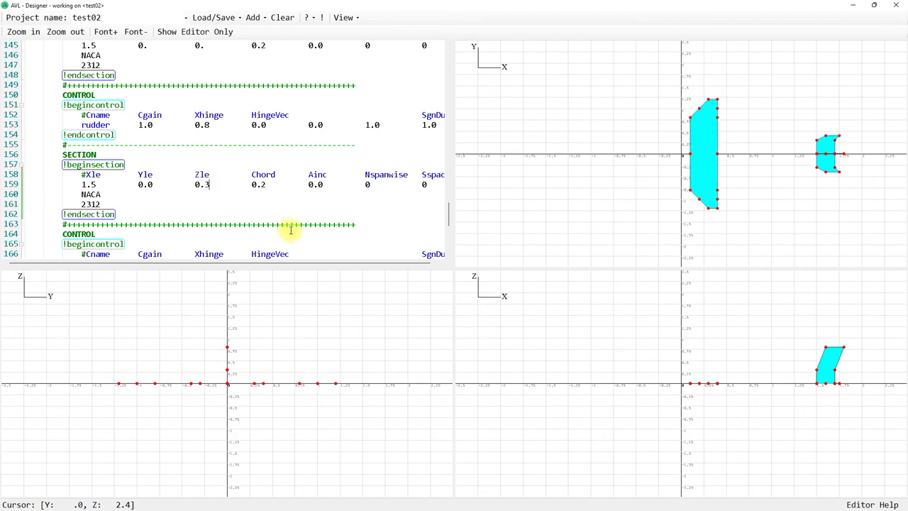
Set the Zle of the VTail's third section to 0.5.
scroll(290, 229, down, 3)
scroll(290, 229, down, 1)
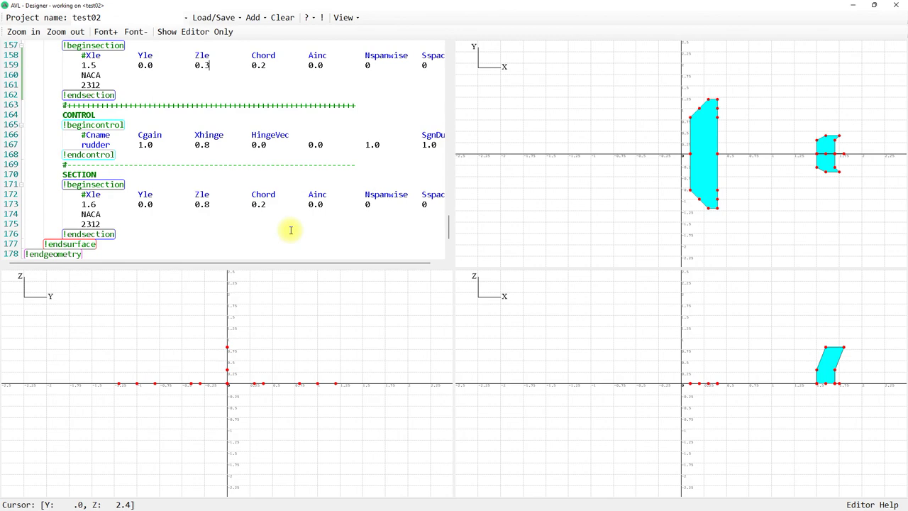
click(205, 204)
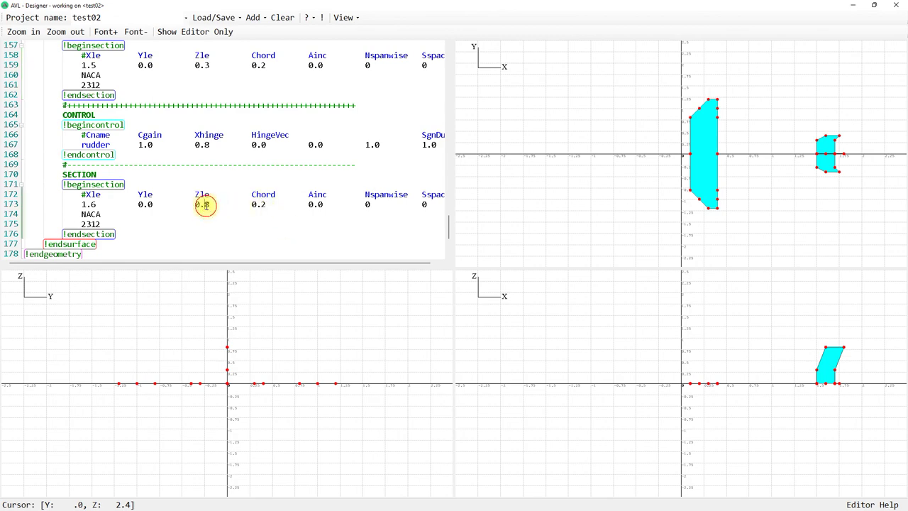
key(BackSpace)
text(5)
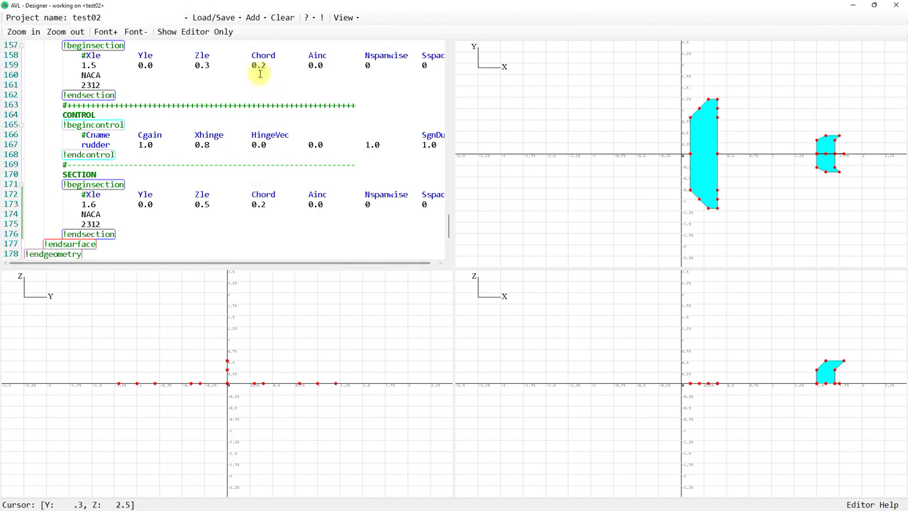
Save the modified geometry as test02.avl and show it in the AVL window.
click(225, 21)
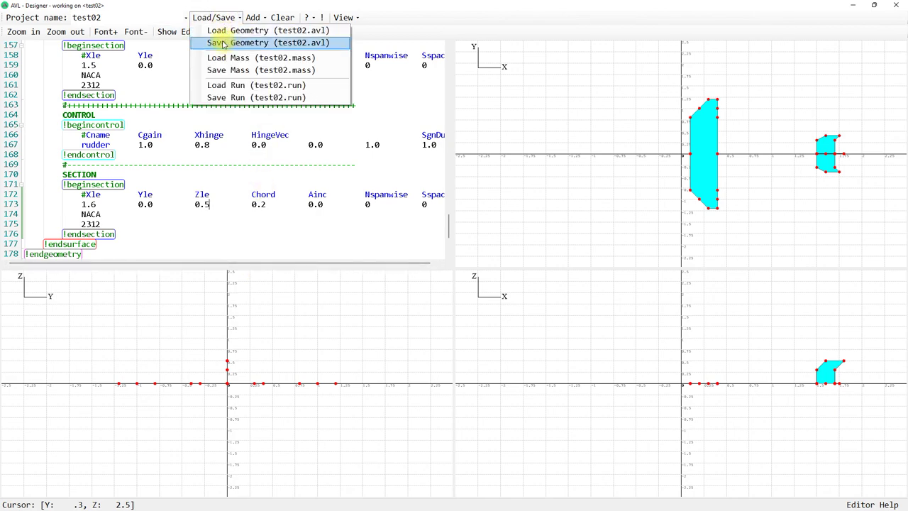
click(222, 43)
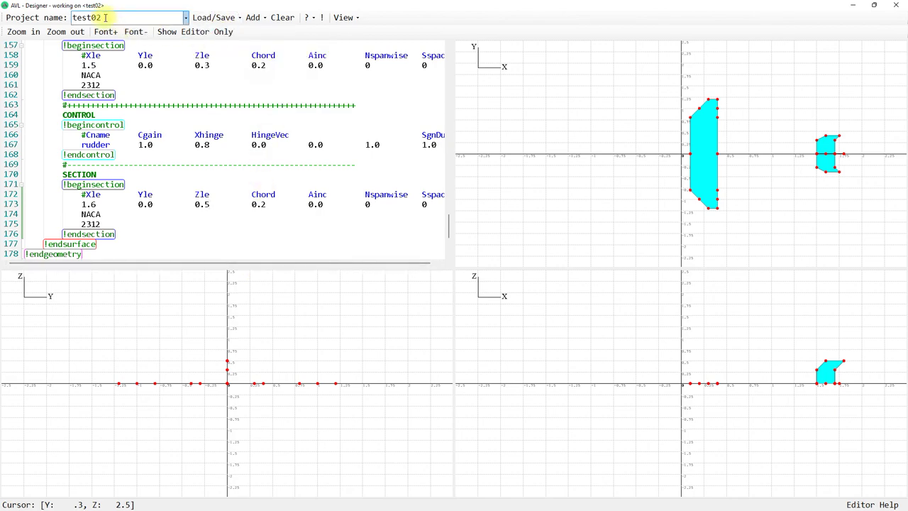
click(347, 19)
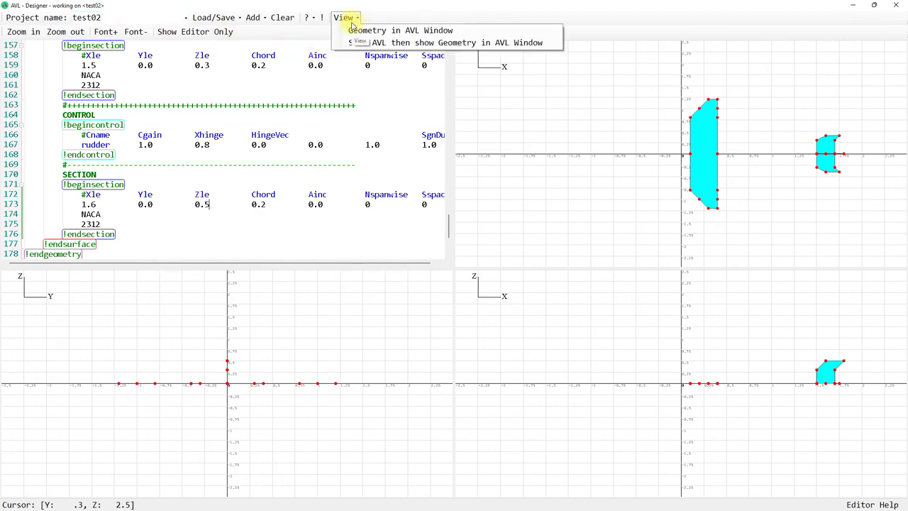
click(355, 31)
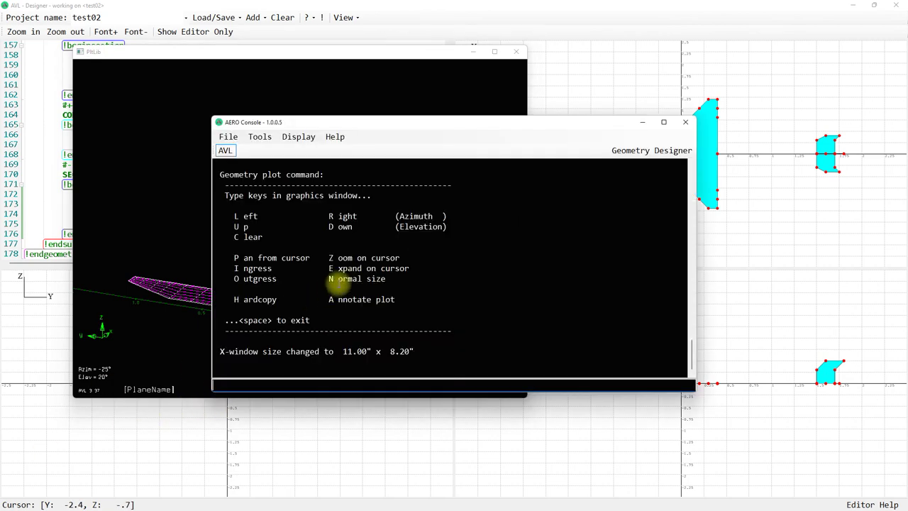
Reset the AVL session in AERO Console so its output and geometry plot are cleared.
click(293, 137)
click(259, 137)
click(269, 162)
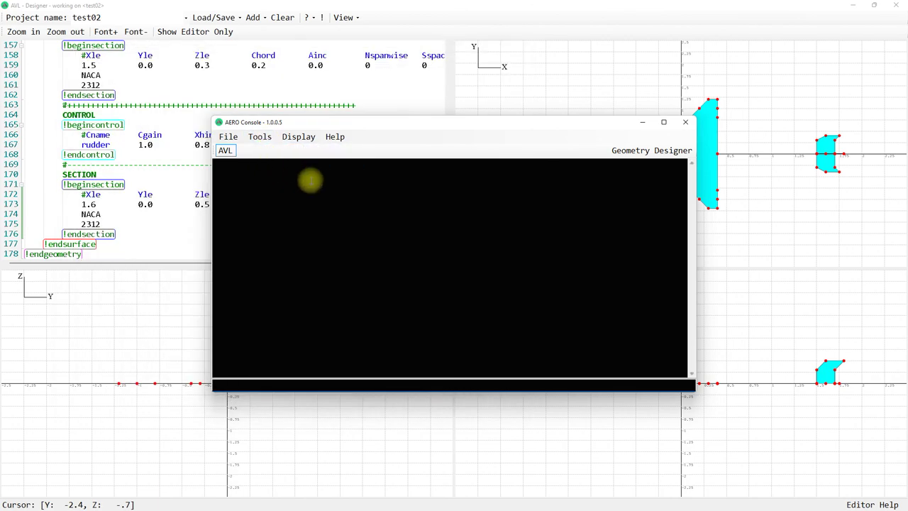
Return to the AVL Designer, start AVL with the test02 geometry displayed, and move the plot window clear of the section code.
click(561, 14)
click(348, 18)
click(350, 42)
click(209, 205)
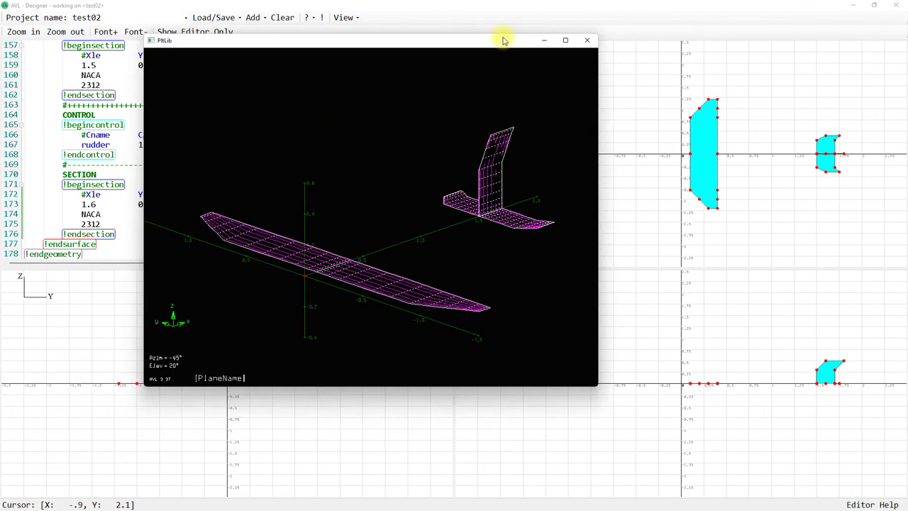
drag(503, 36, 564, 54)
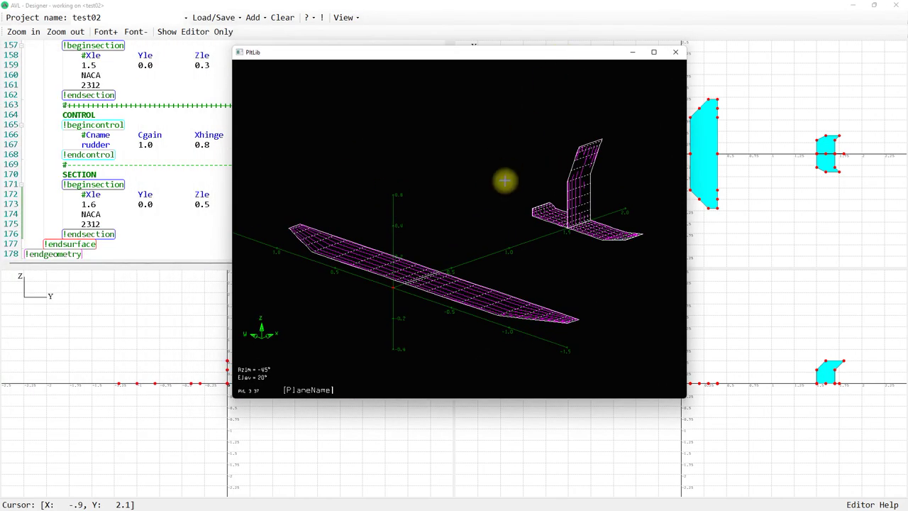